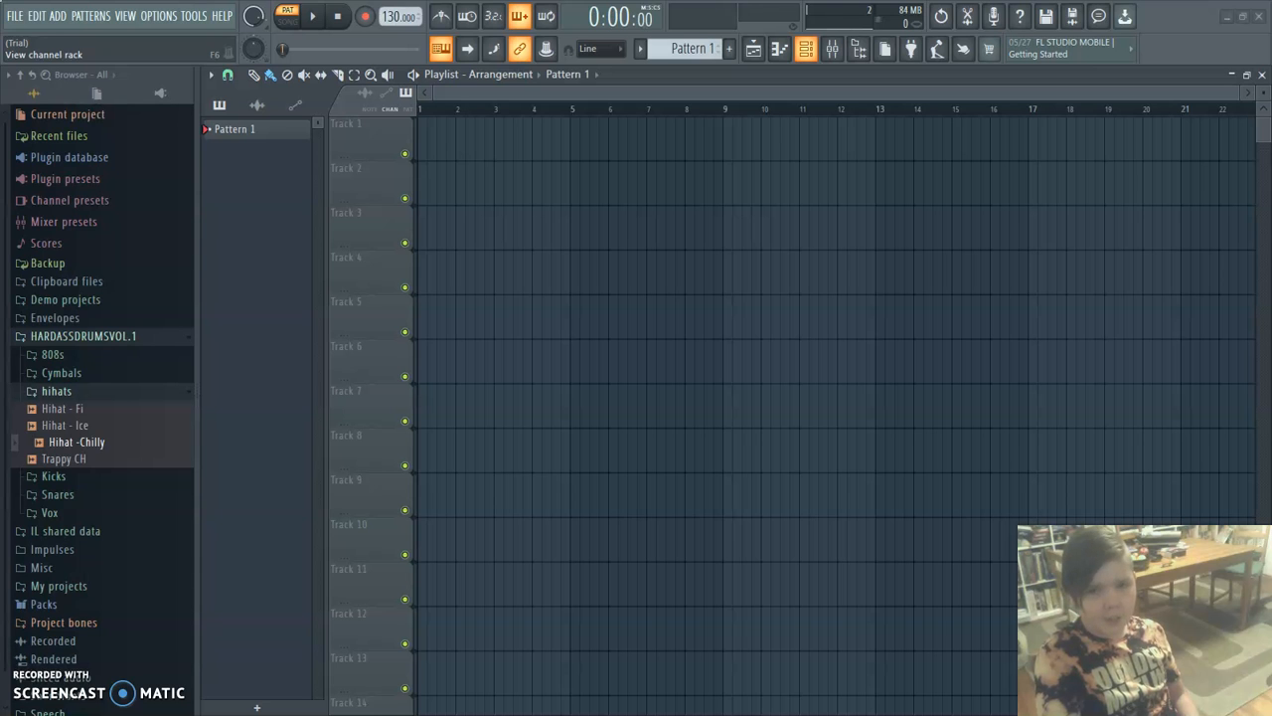
Show the Channel rack and collapse the hihats and HARDASSDRUMSVOL.1 folders in the browser.
left_click(806, 48)
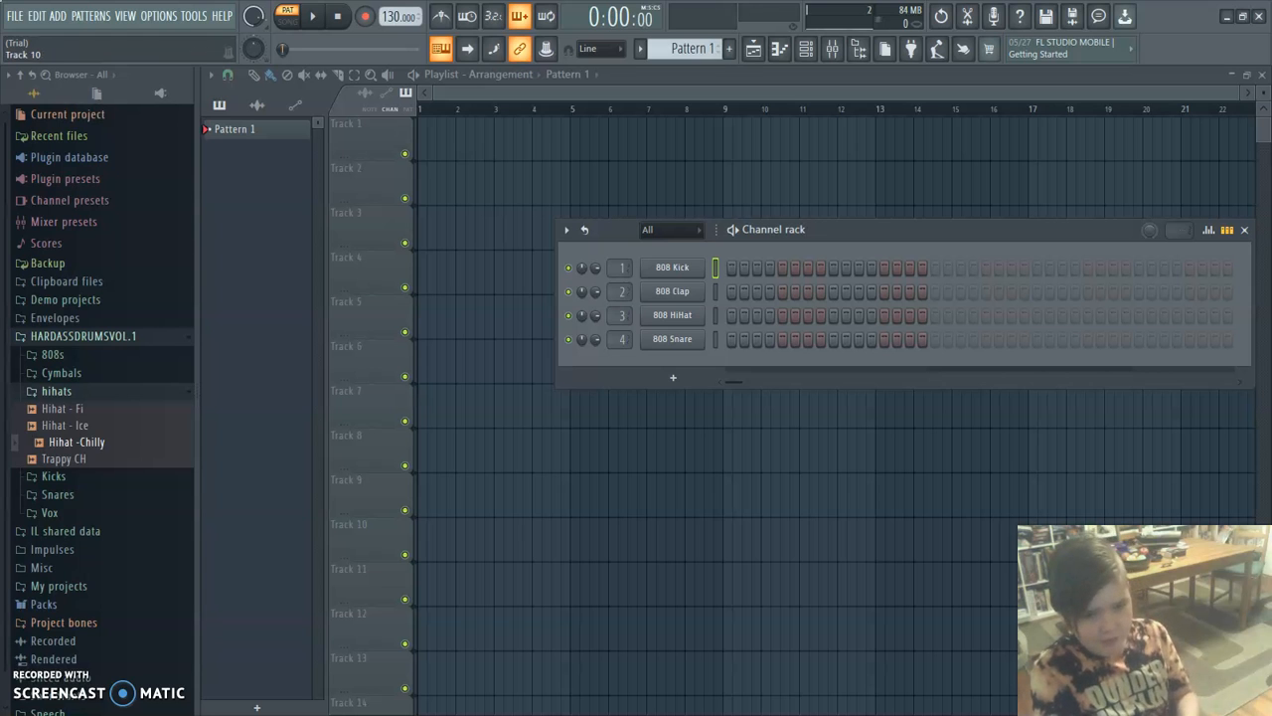
left_click(56, 392)
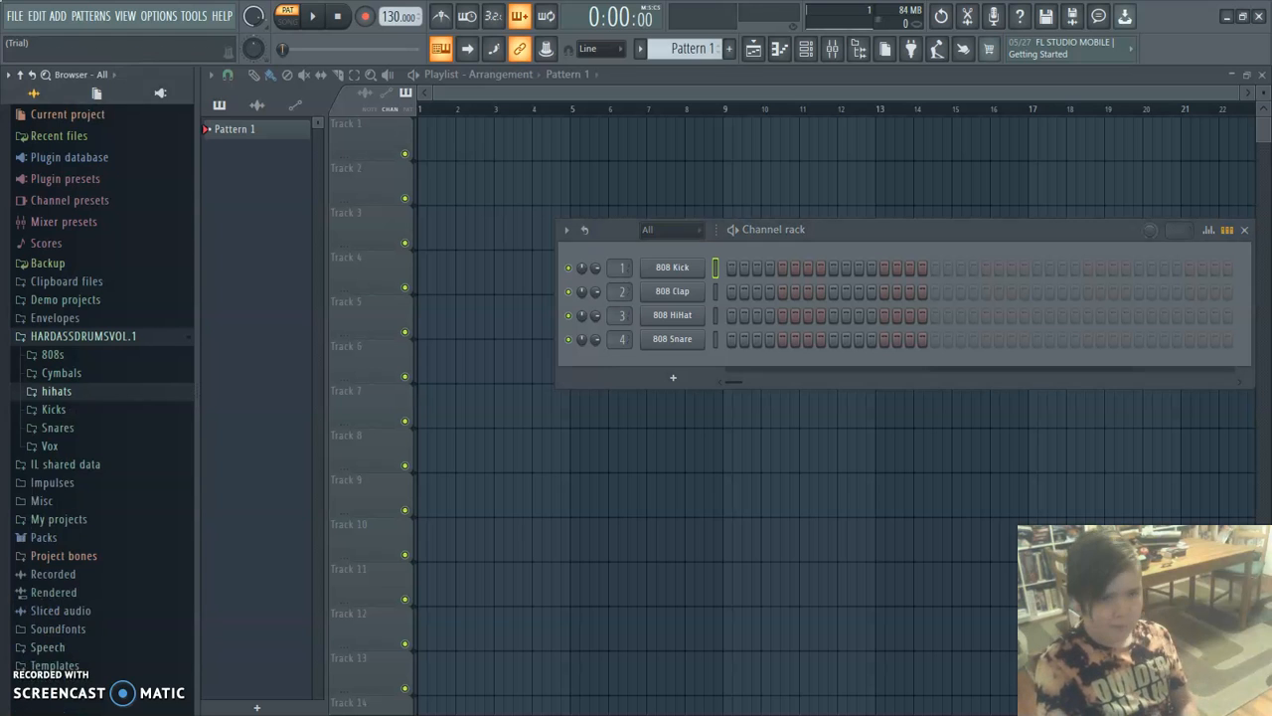
left_click(83, 336)
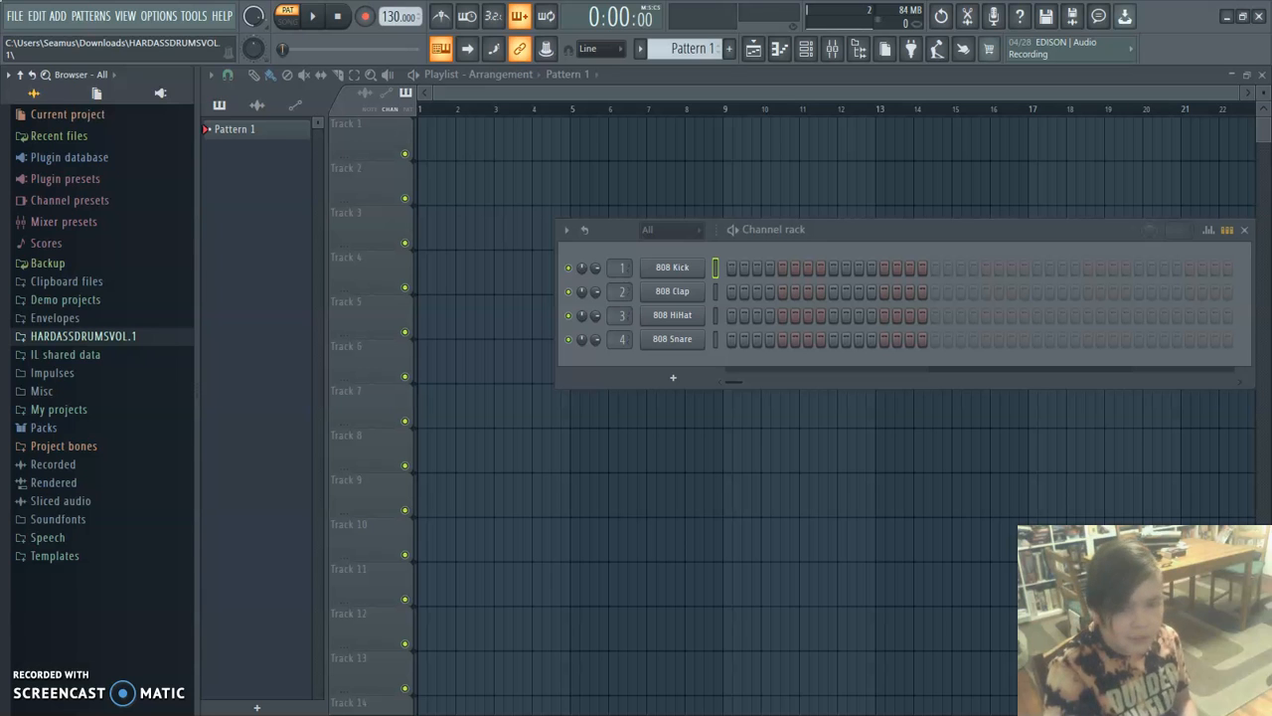
Examine the Drums (ModeAudio) folder inside Packs, and collapse Packs again.
left_click(44, 427)
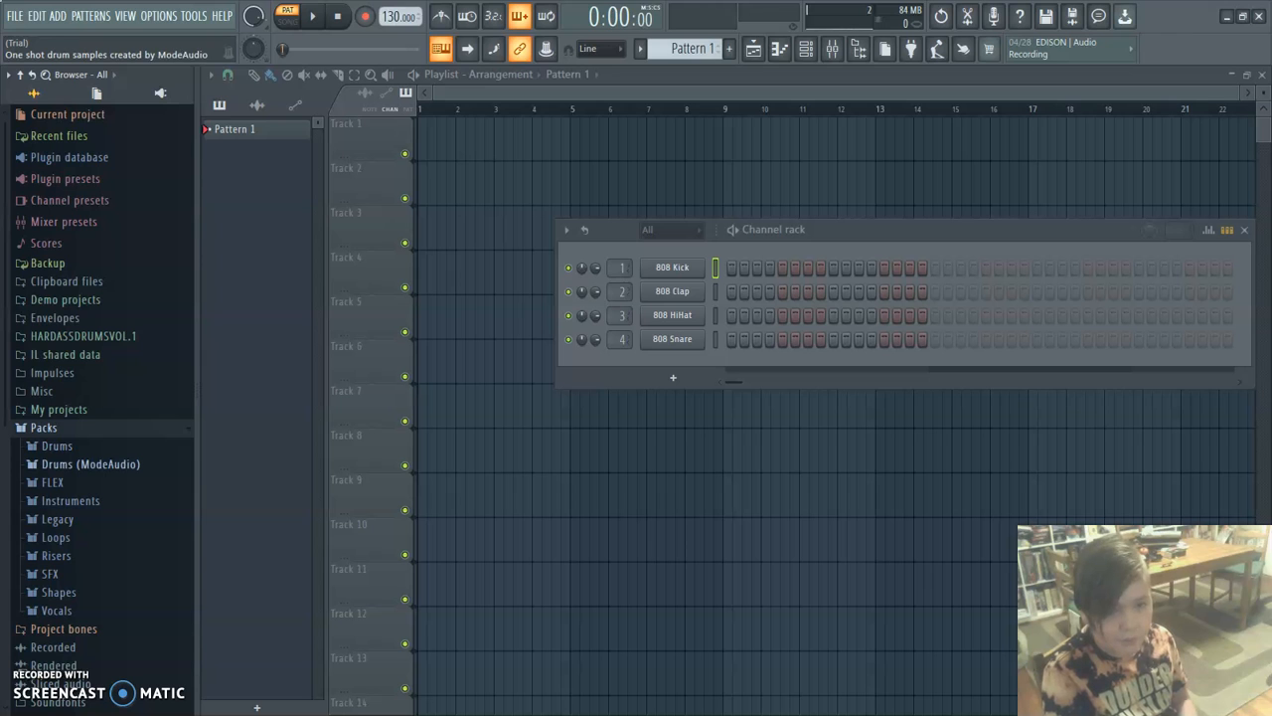
left_click(90, 465)
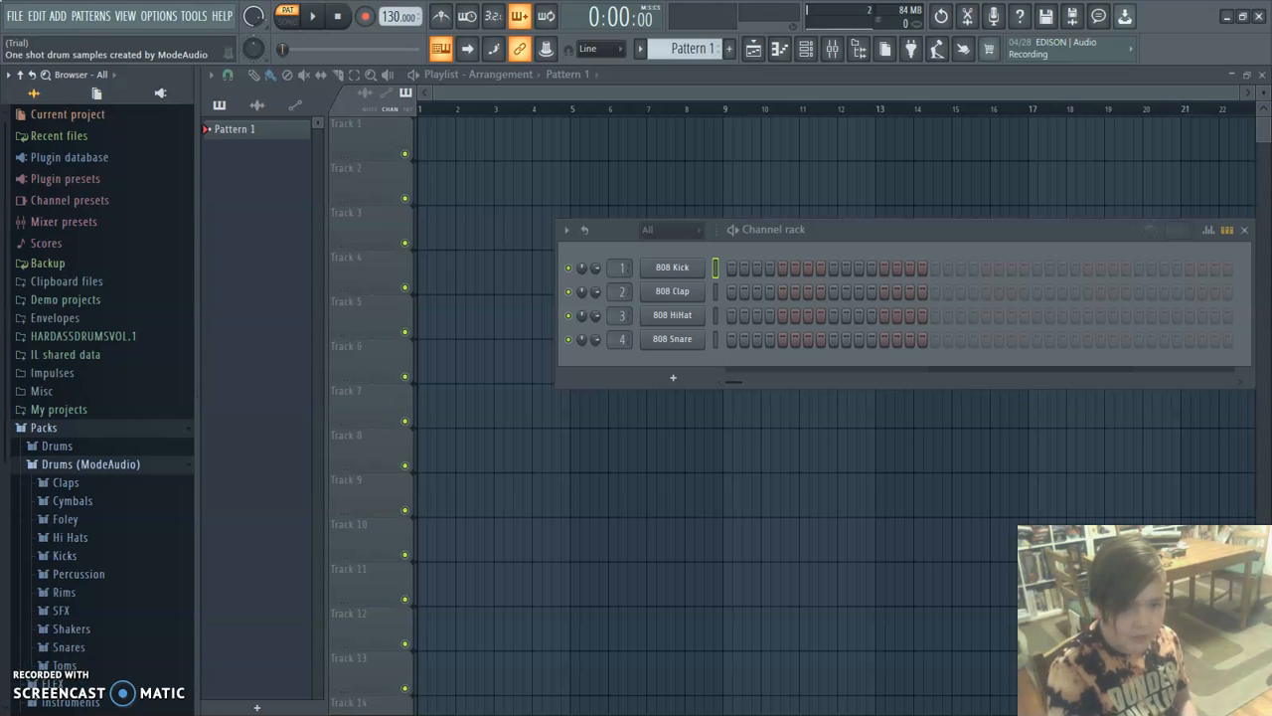
left_click(90, 464)
left_click(43, 428)
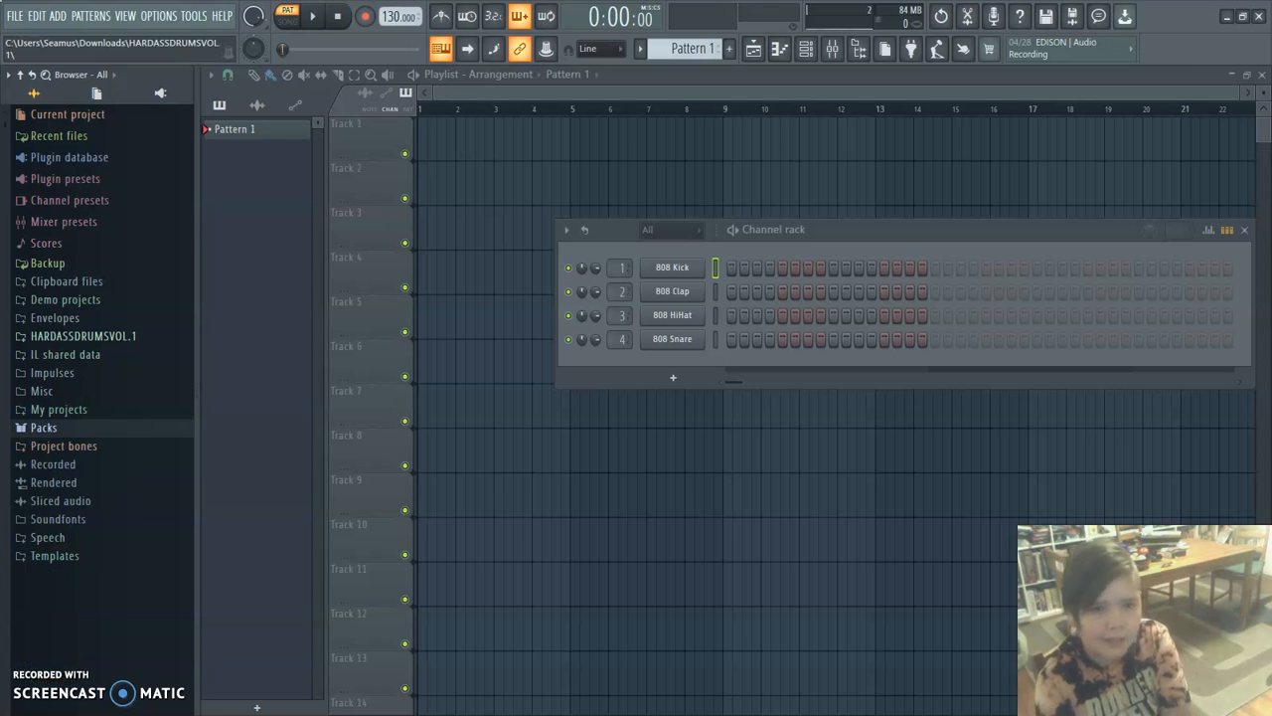
Load the HARD ASS808 sample from the 808s folder of HARDASSDRUMSVOL.1 onto the 808 HiHat channel and close its sampler window.
left_click(59, 336)
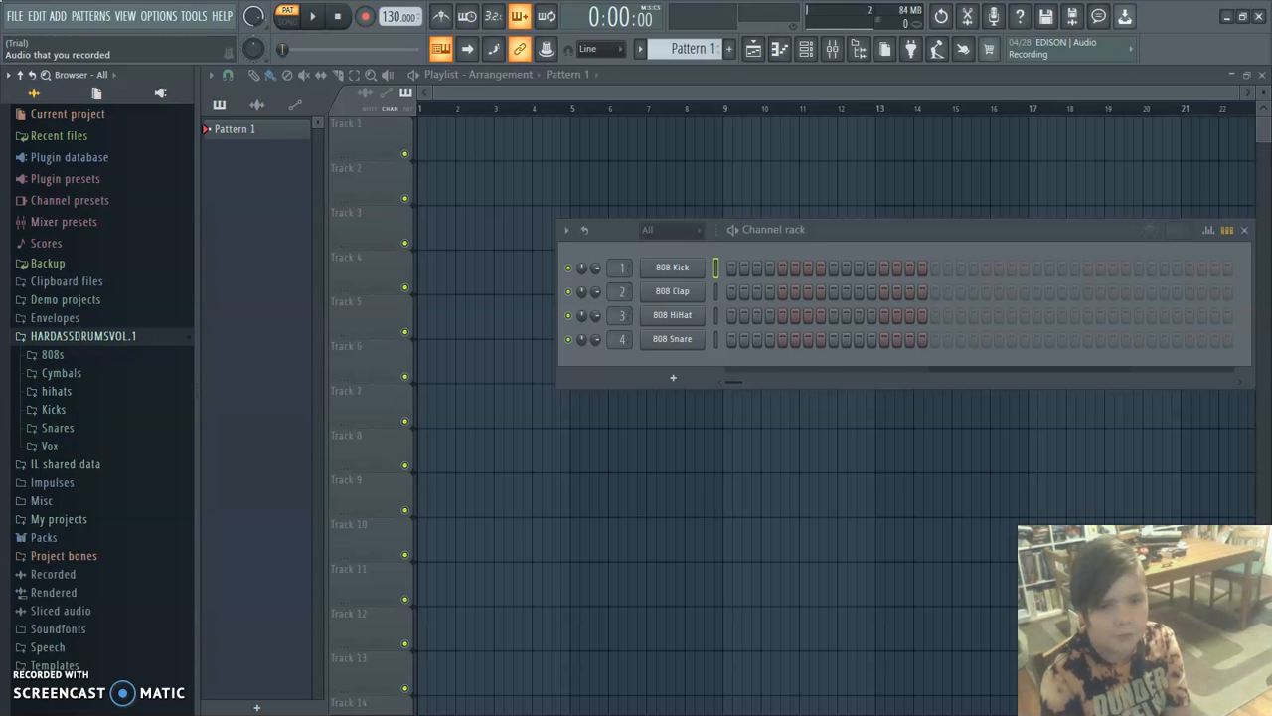
left_click(52, 354)
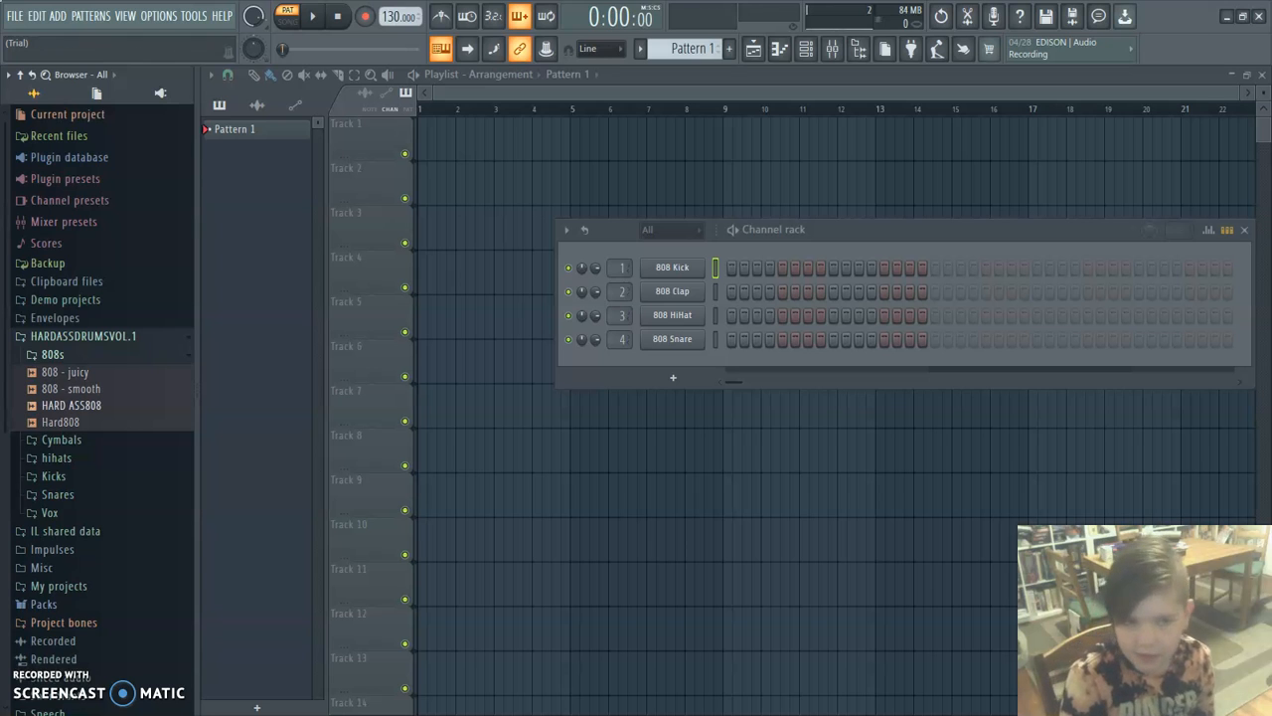
left_click_drag(71, 405, 673, 364)
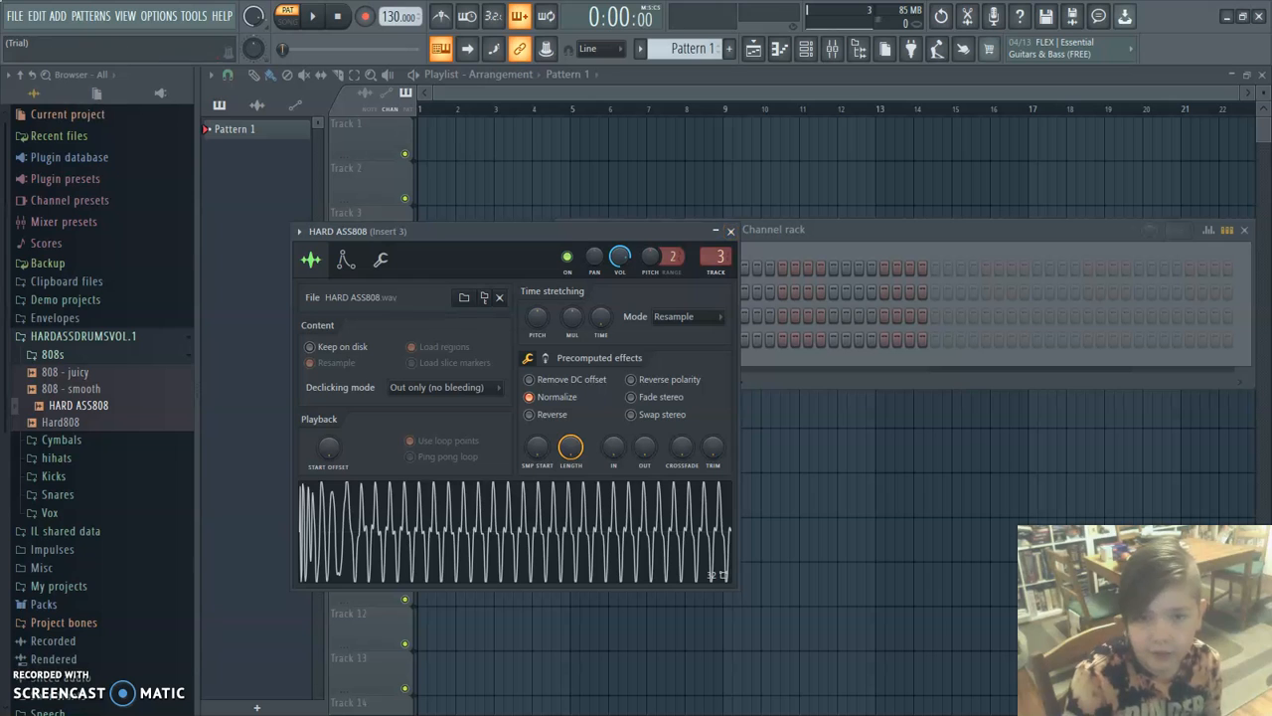
left_click(731, 230)
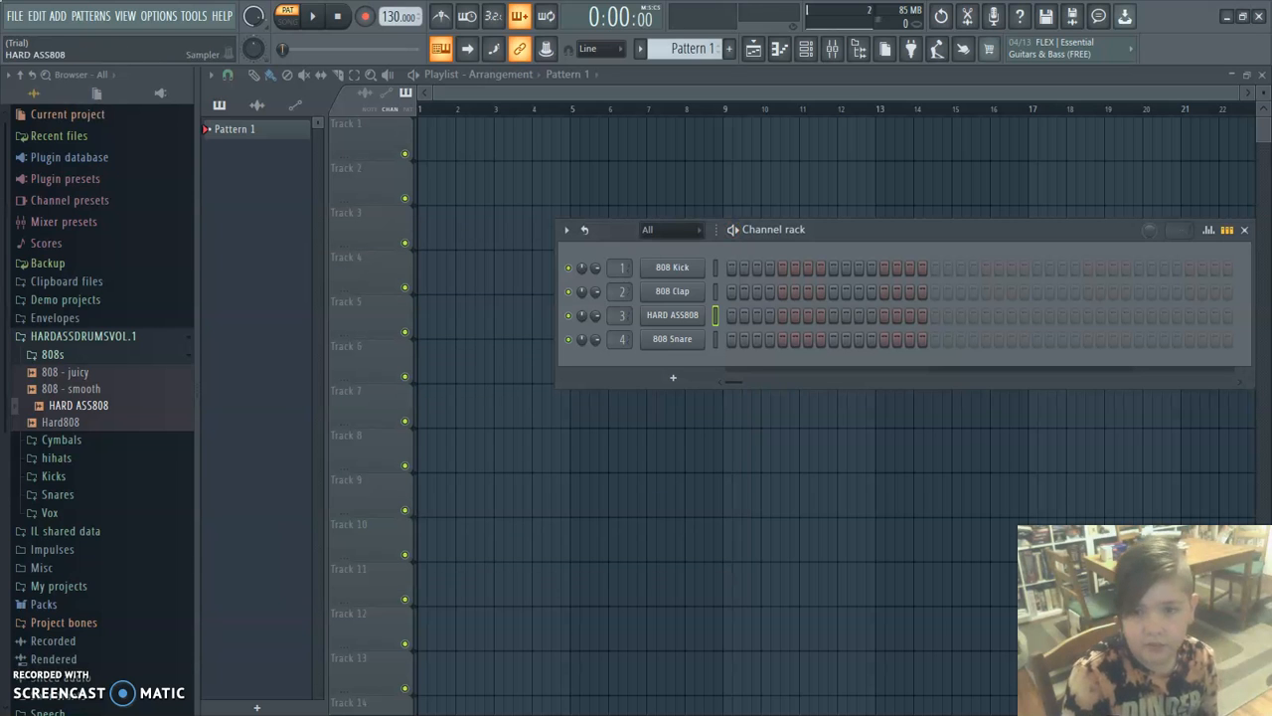
right_click(696, 339)
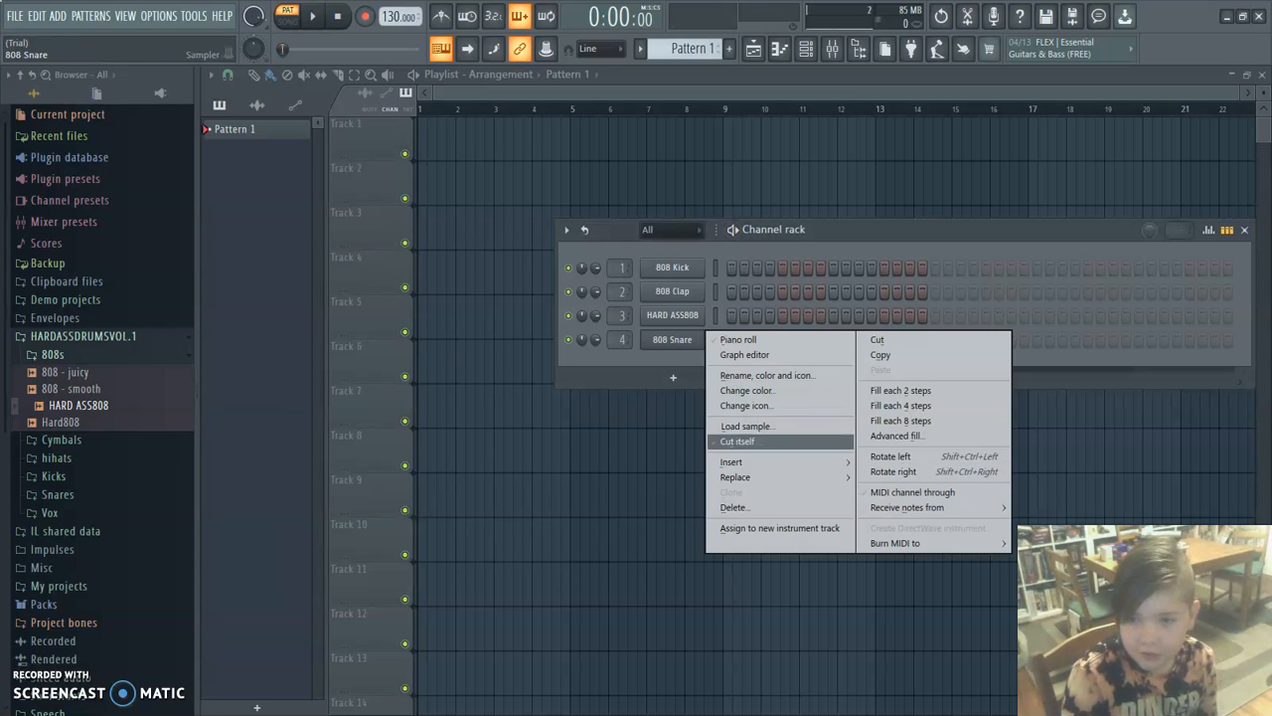
left_click(566, 413)
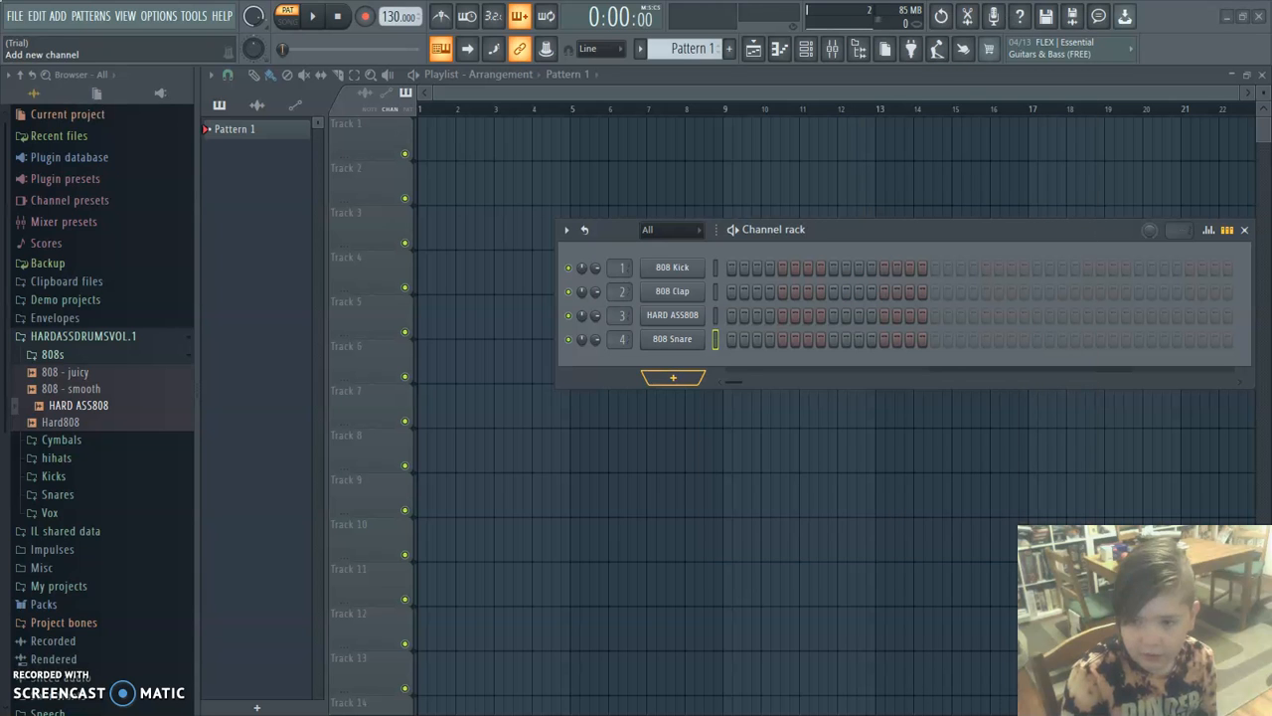
Add a FLEX instrument channel and load the 808 Boosted preset from the Mobile Tuned 808 Bass pack.
left_click(673, 377)
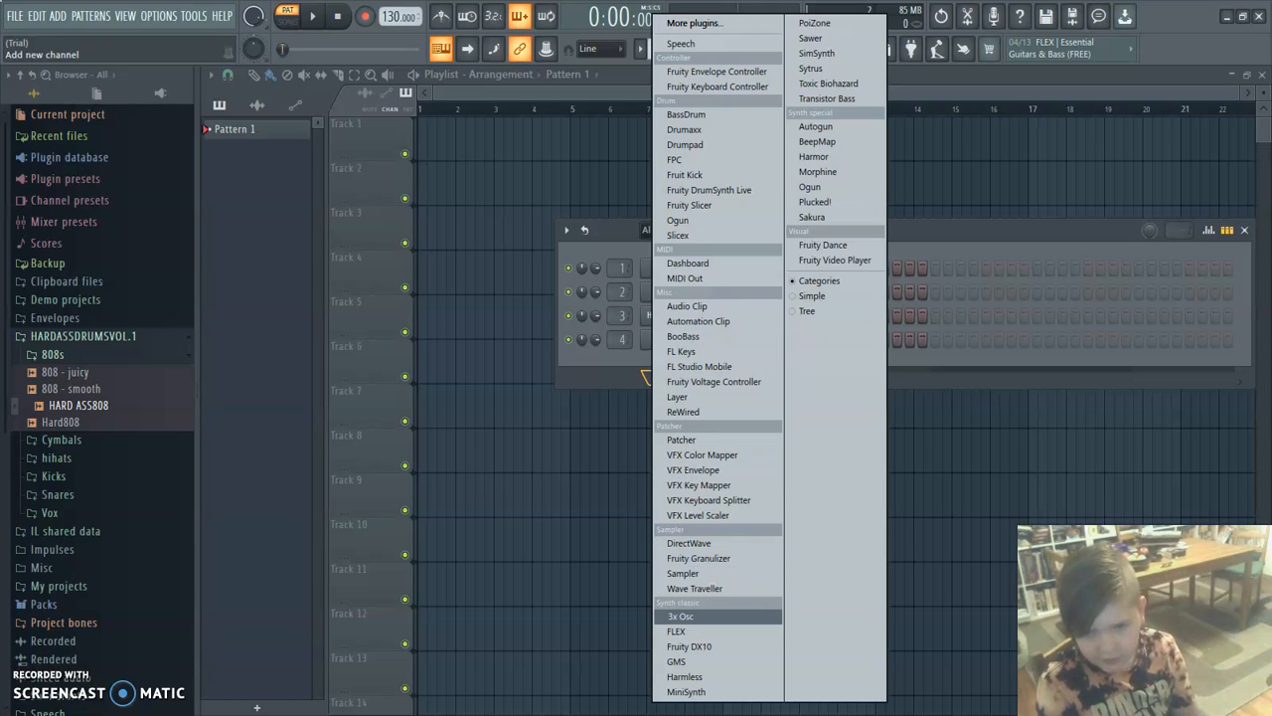
left_click(696, 631)
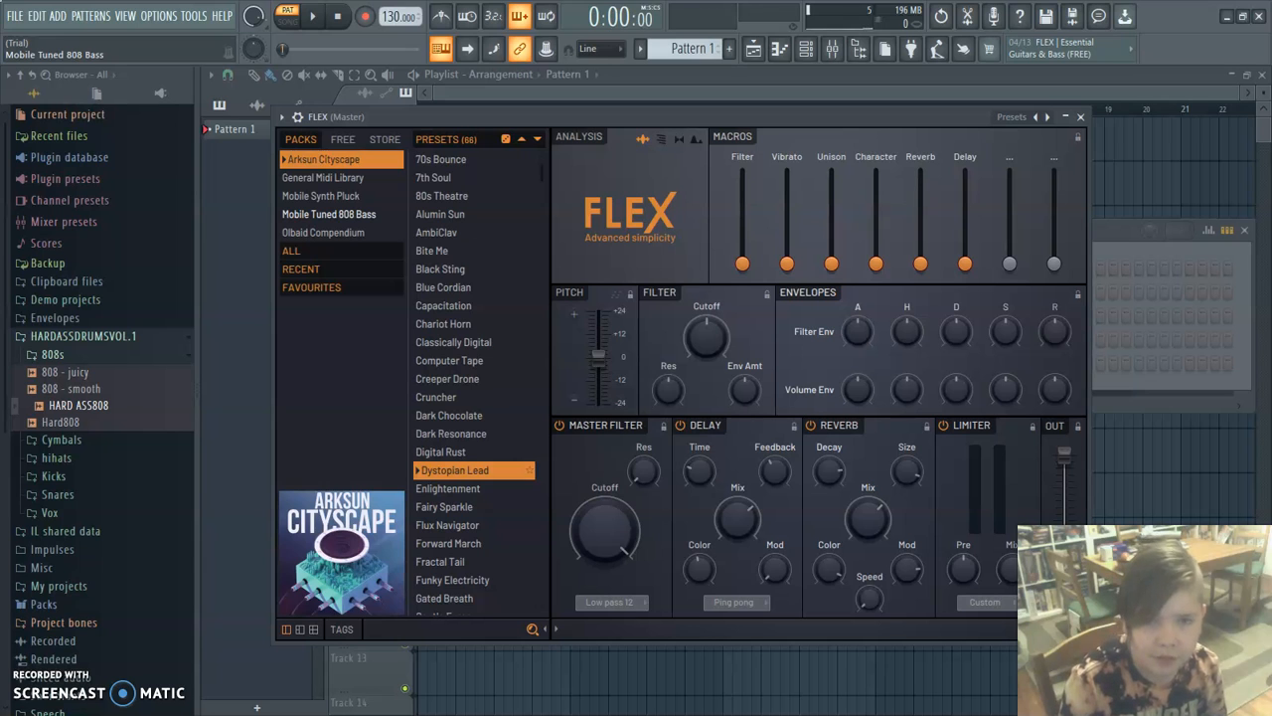
left_click(329, 213)
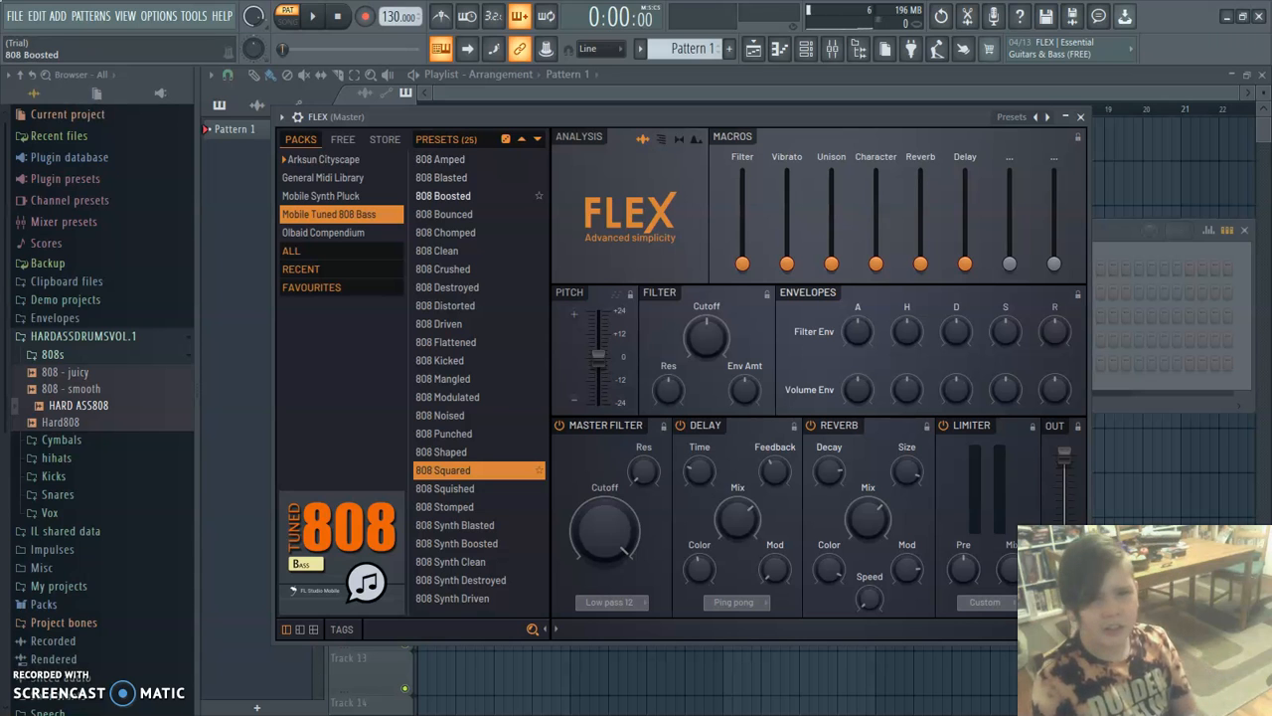
left_click(444, 195)
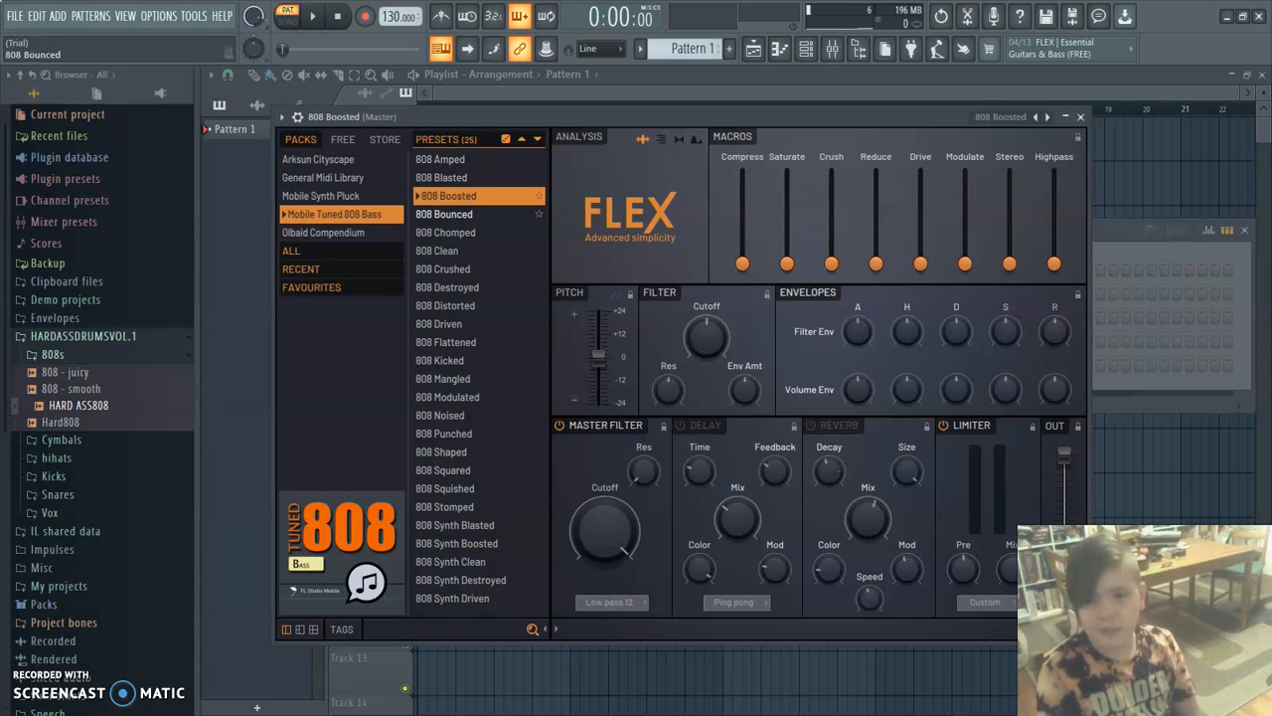
Audition the 808 Boosted, 808 Clean and 808 Crushed presets in FLEX by playing notes.
key("q")
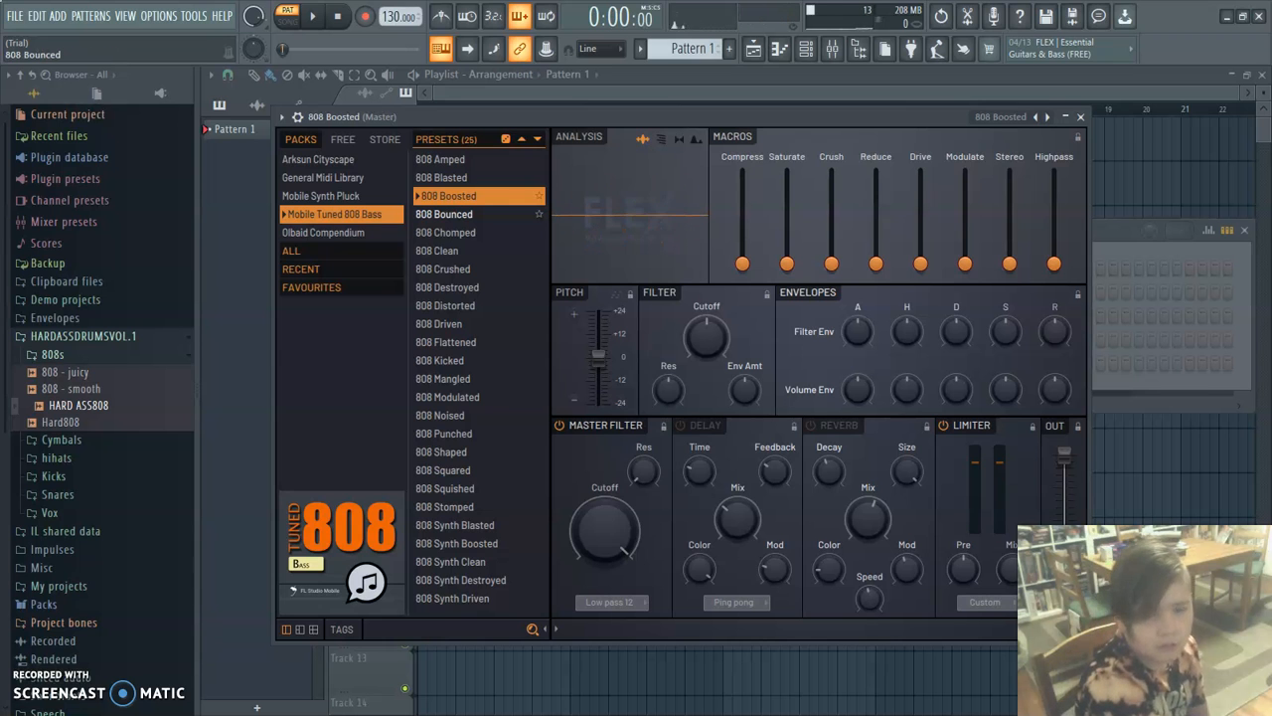
key("z")
key("z")
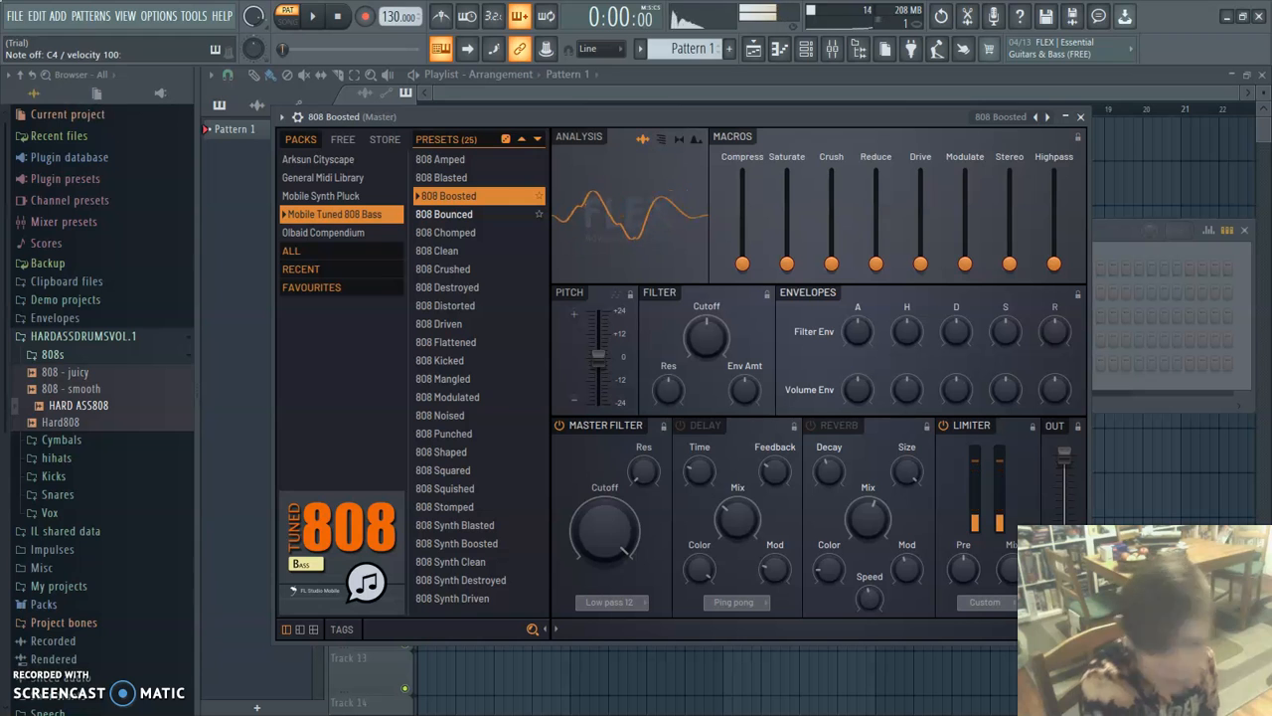
key("z")
key("z")
key("z")
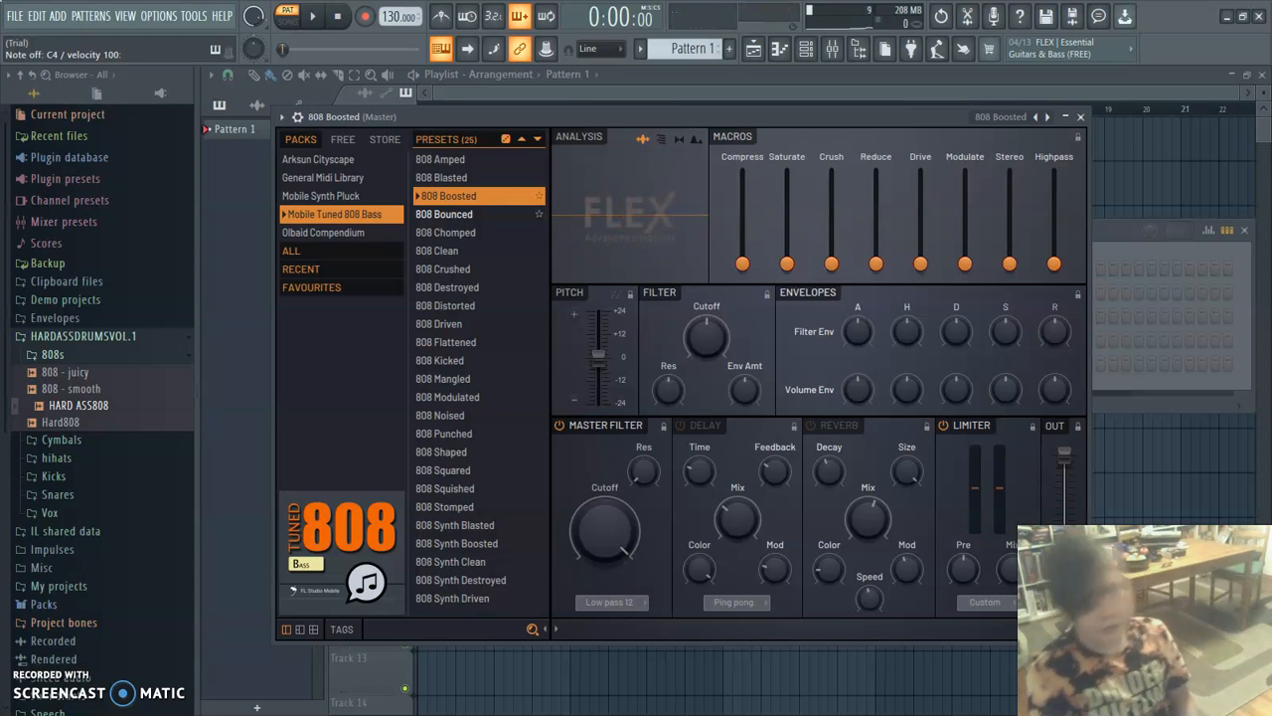
left_click(444, 251)
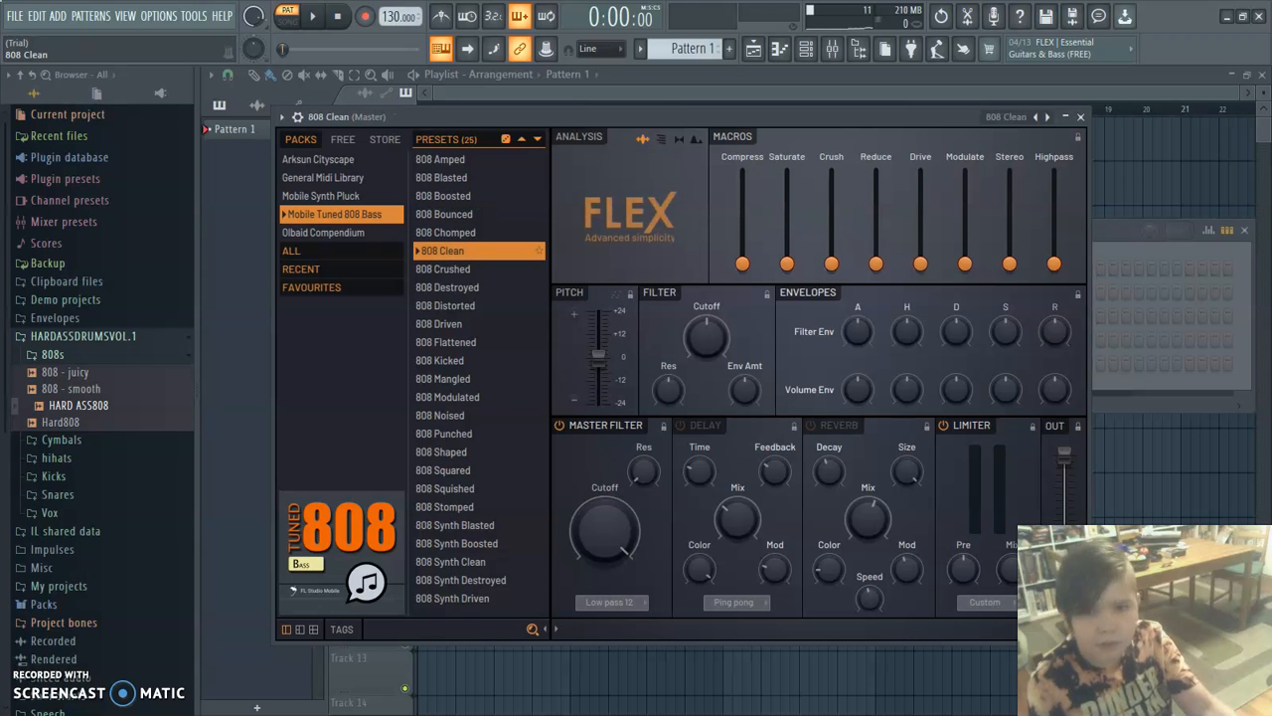
key("z")
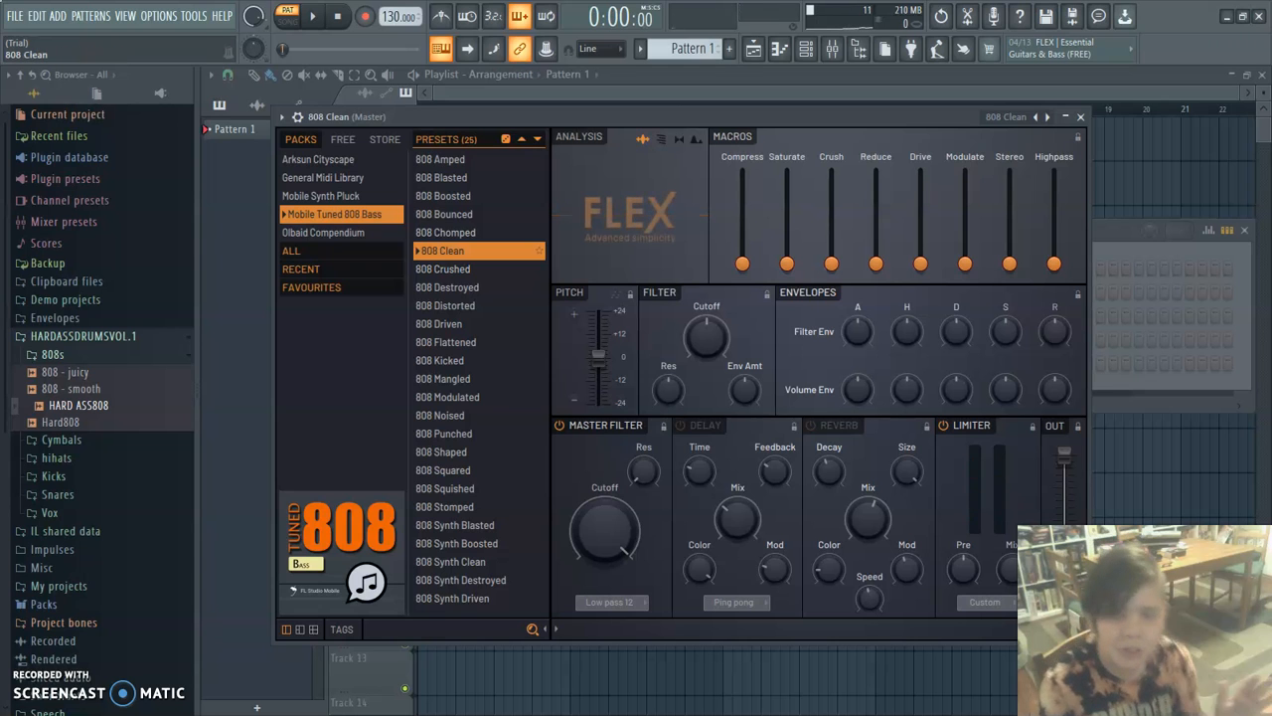
key("z")
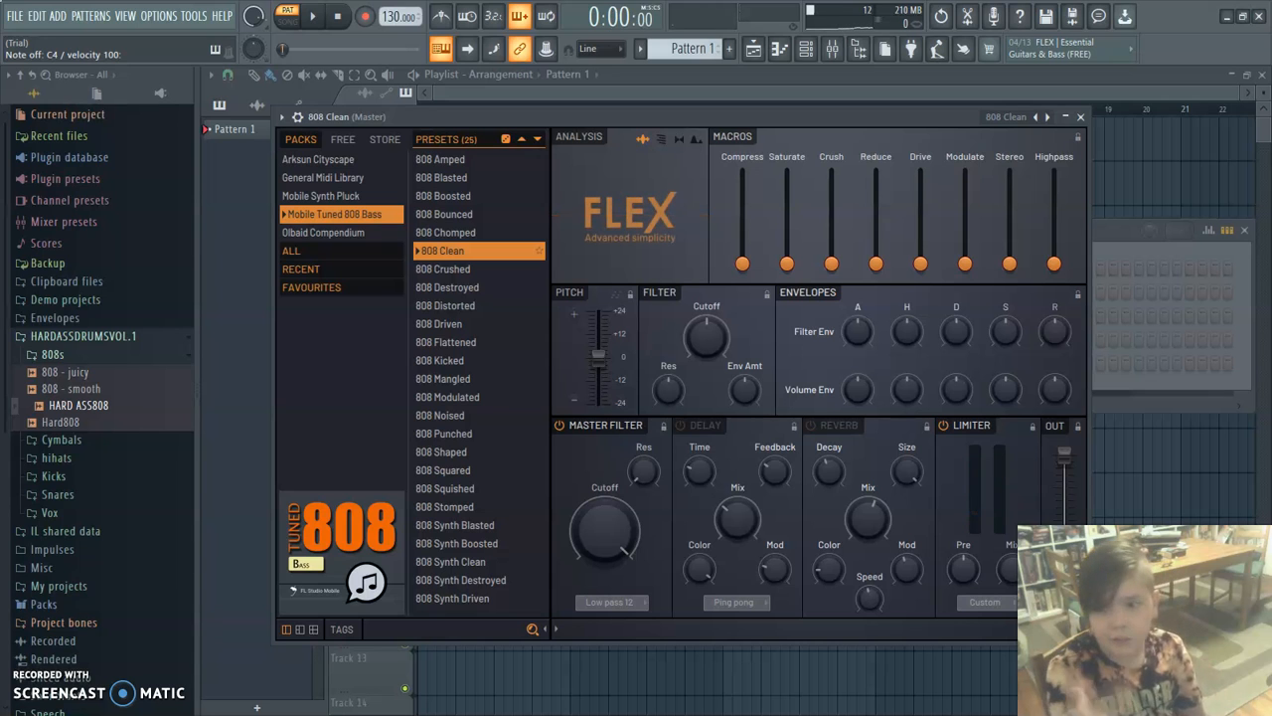
left_click(443, 269)
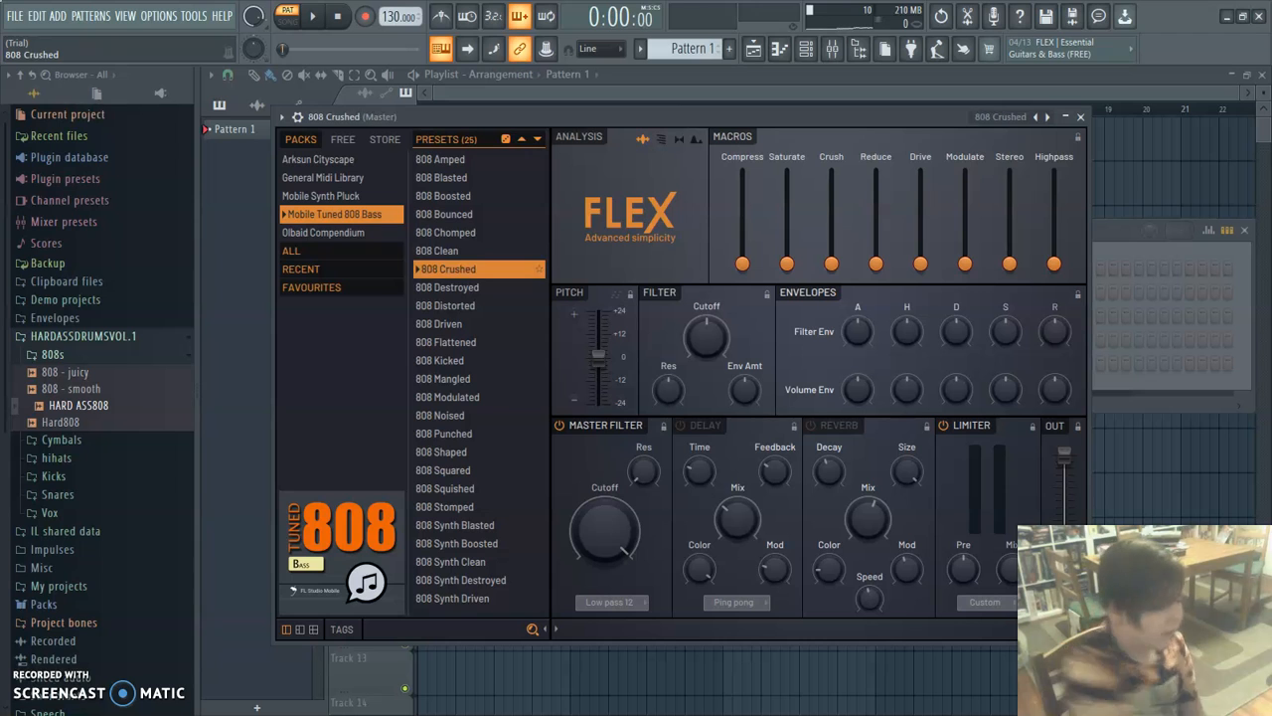
key("w")
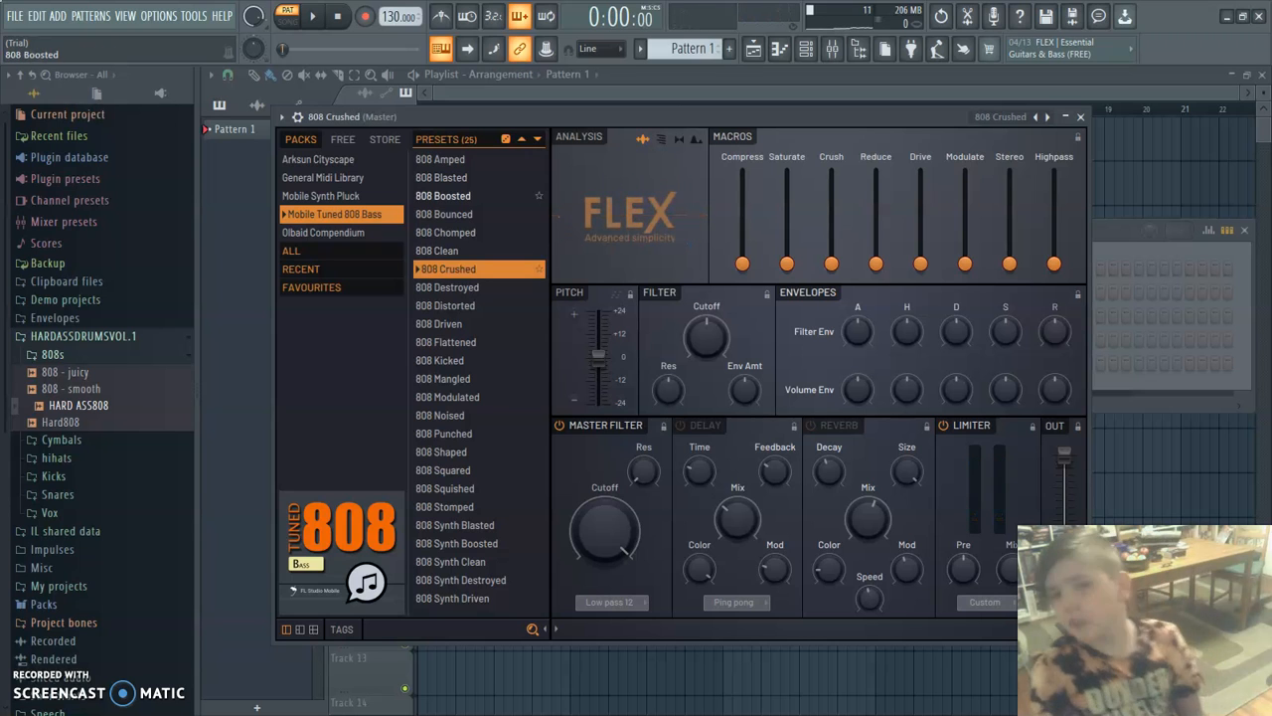
Compare the 808 Amped and 808 Bounced presets by ear, and return FLEX to the 808 Boosted preset.
left_click(440, 159)
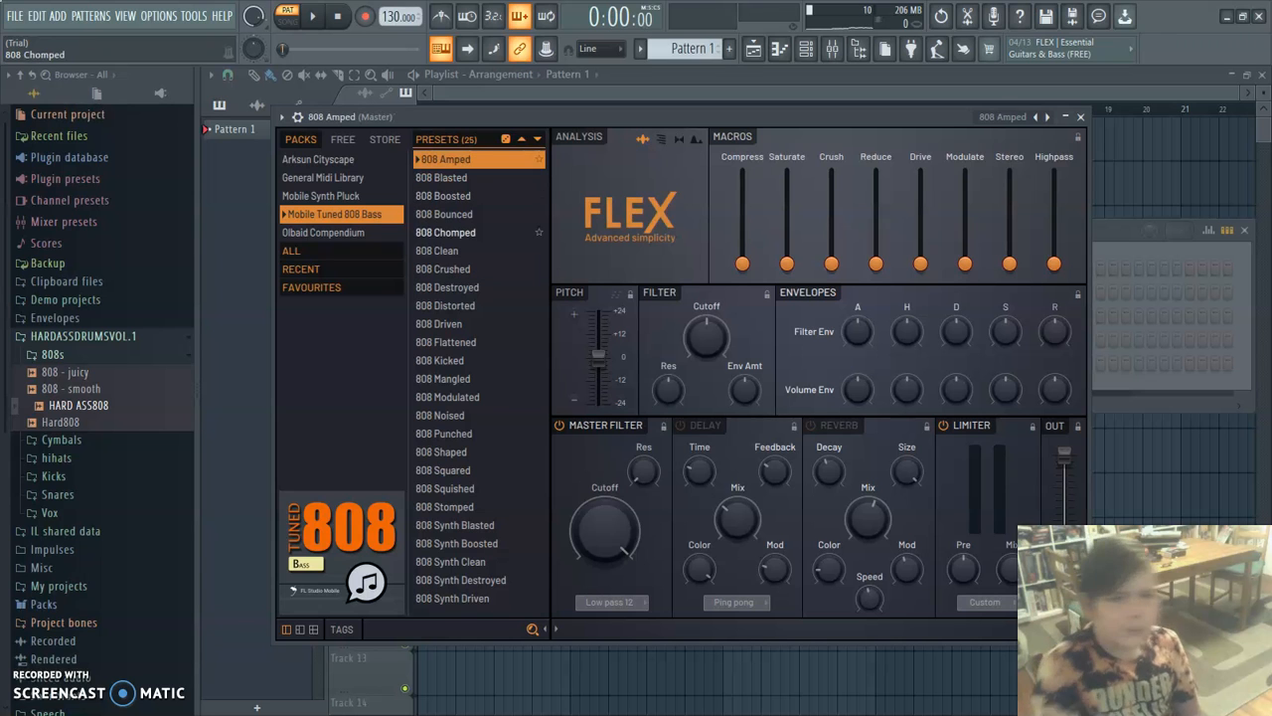
key("z")
key("z")
key("z")
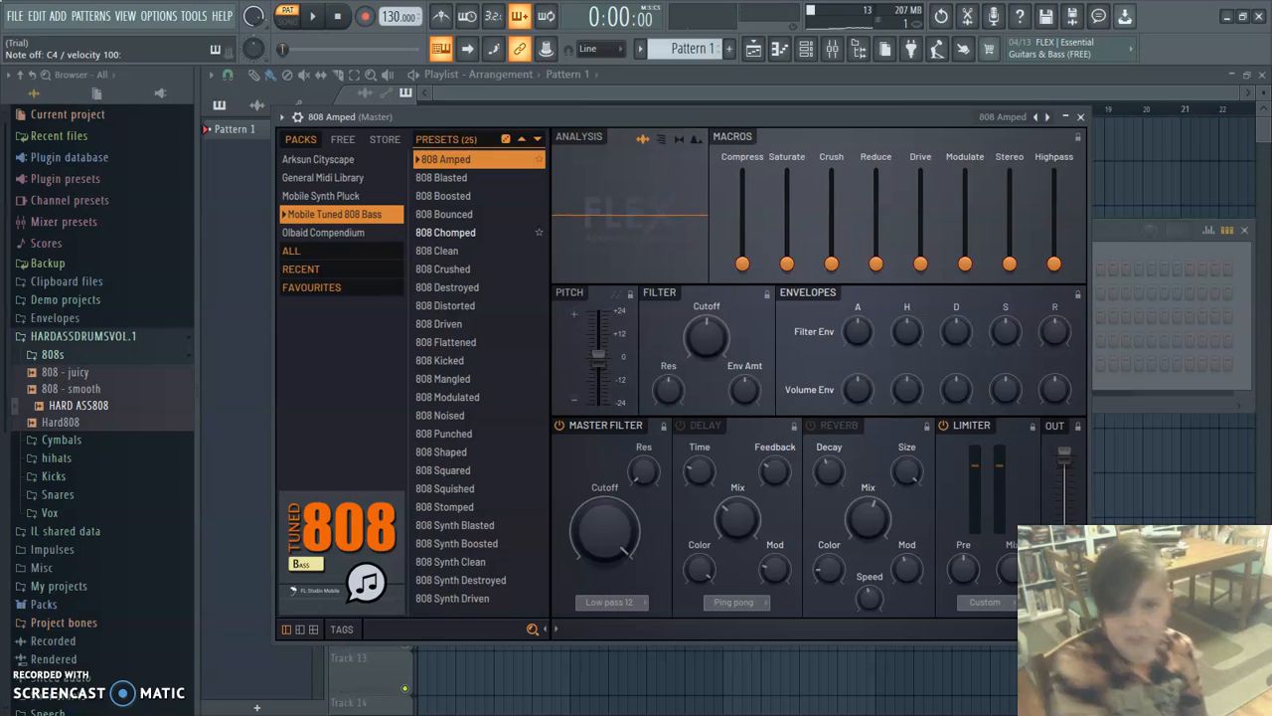
left_click(445, 233)
left_click(445, 215)
key("z")
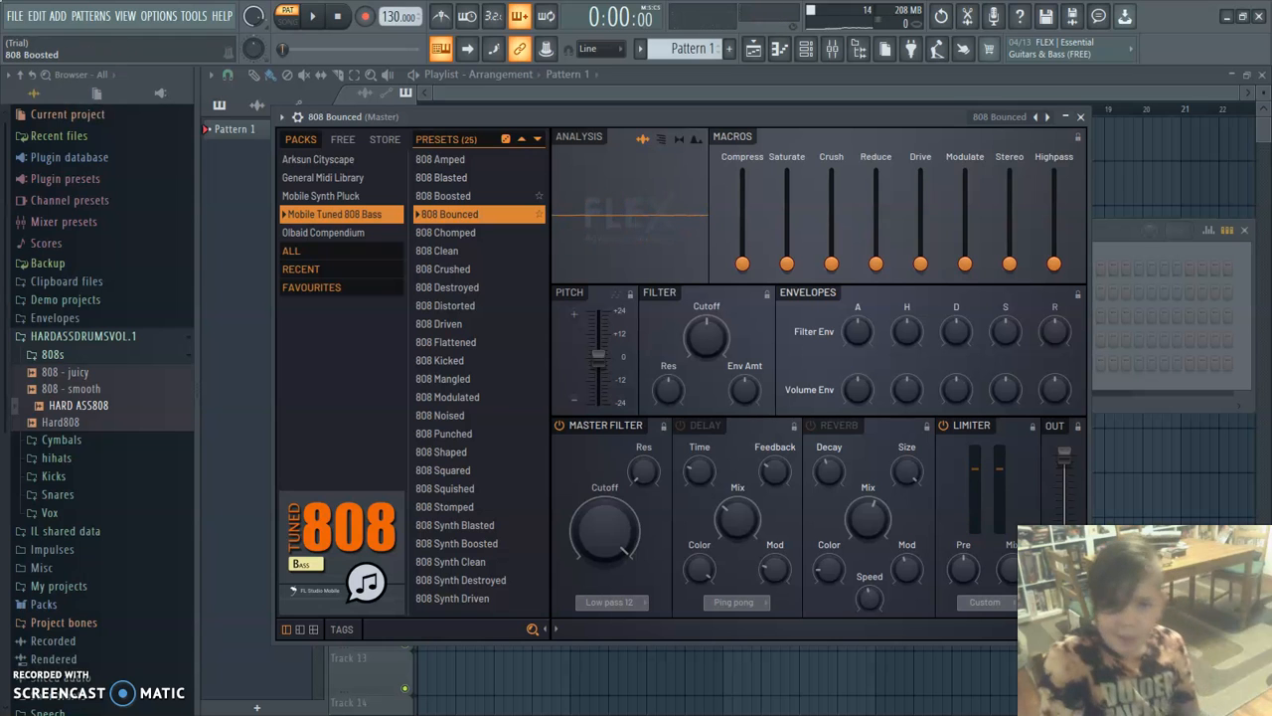
left_click(445, 196)
key("z")
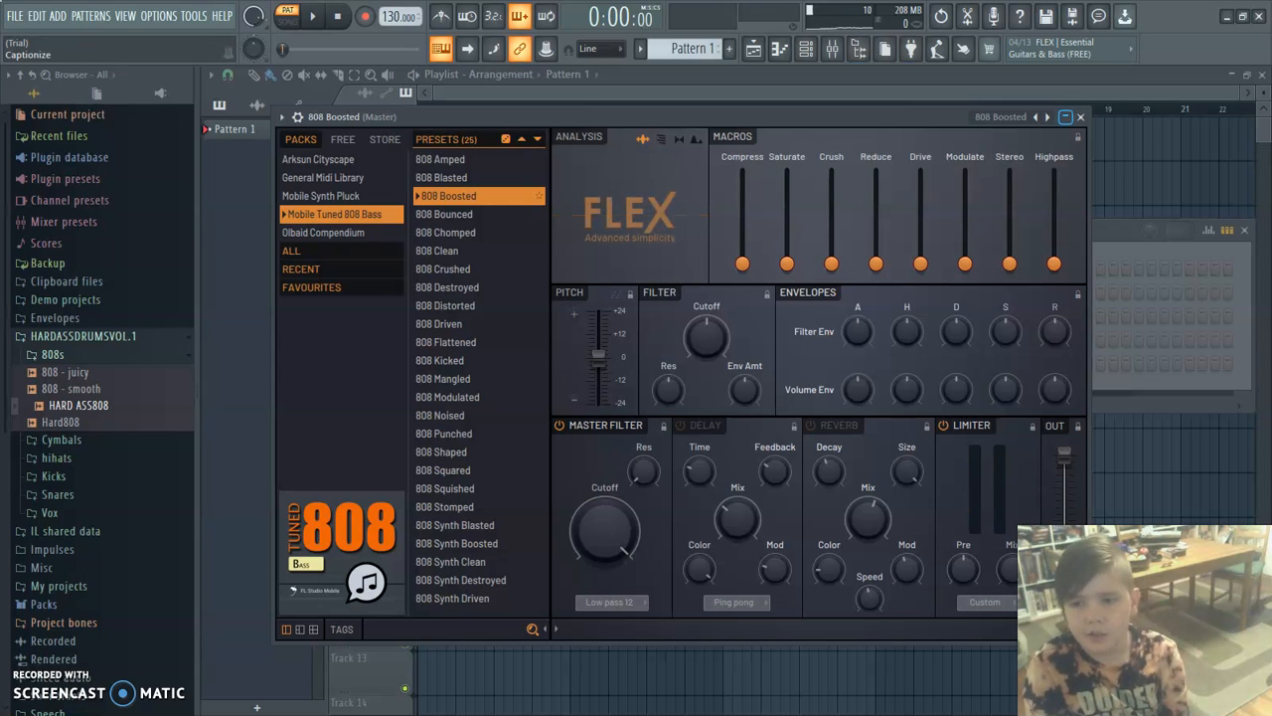
Close the FLEX window and delete the 808 Boosted channel from the Channel rack.
left_click(1080, 117)
right_click(672, 363)
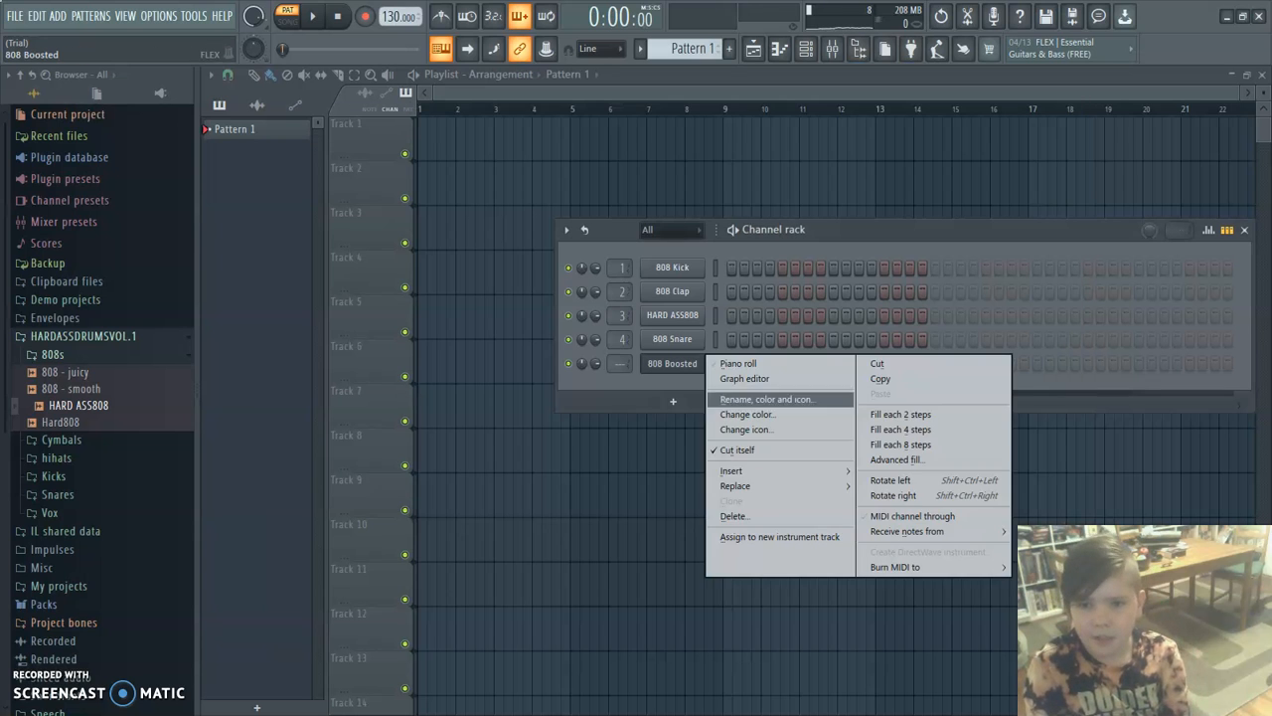
left_click(735, 516)
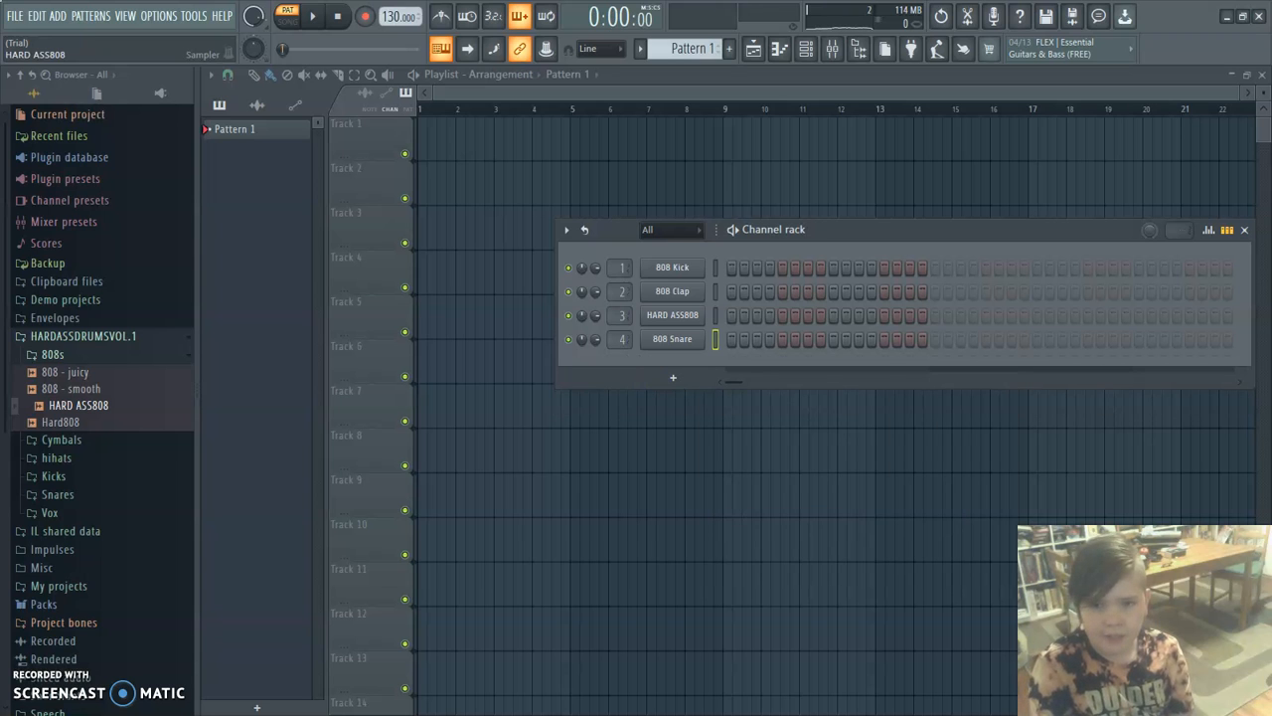
Enable the HARD ASS808 channel's volume envelope with hold at maximum and attack, decay, sustain and release at minimum.
left_click(672, 314)
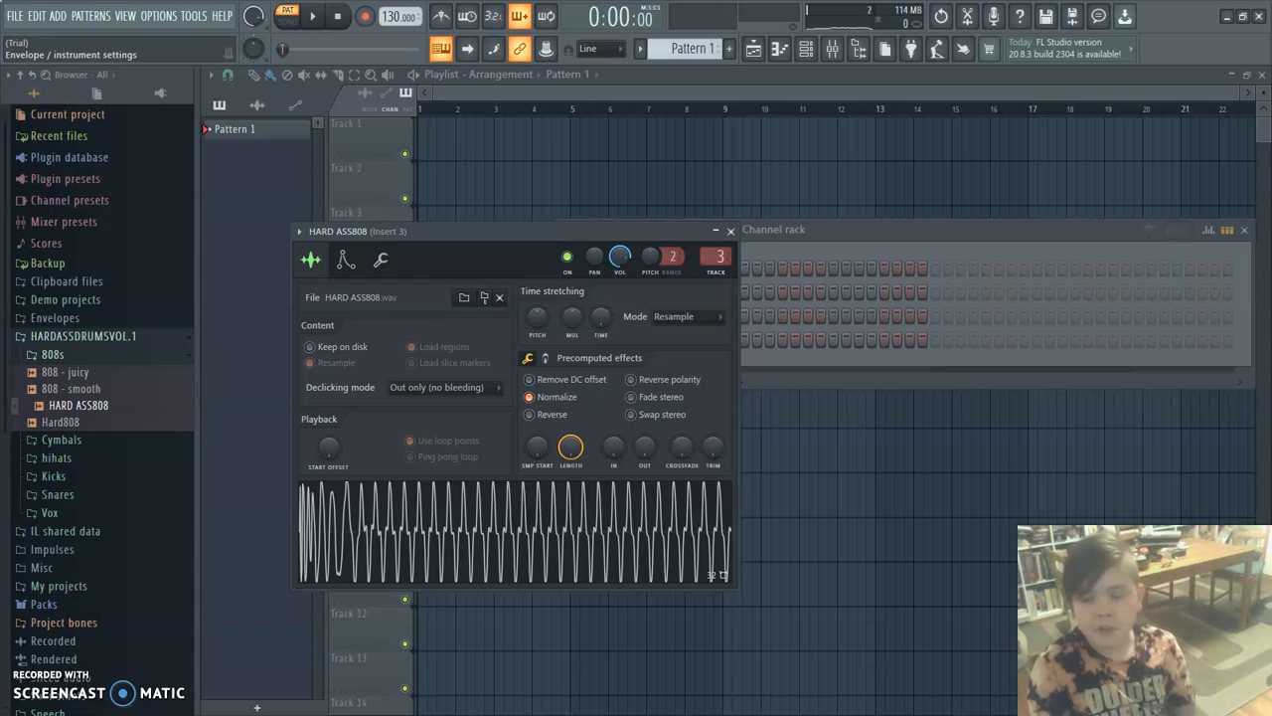
left_click(346, 259)
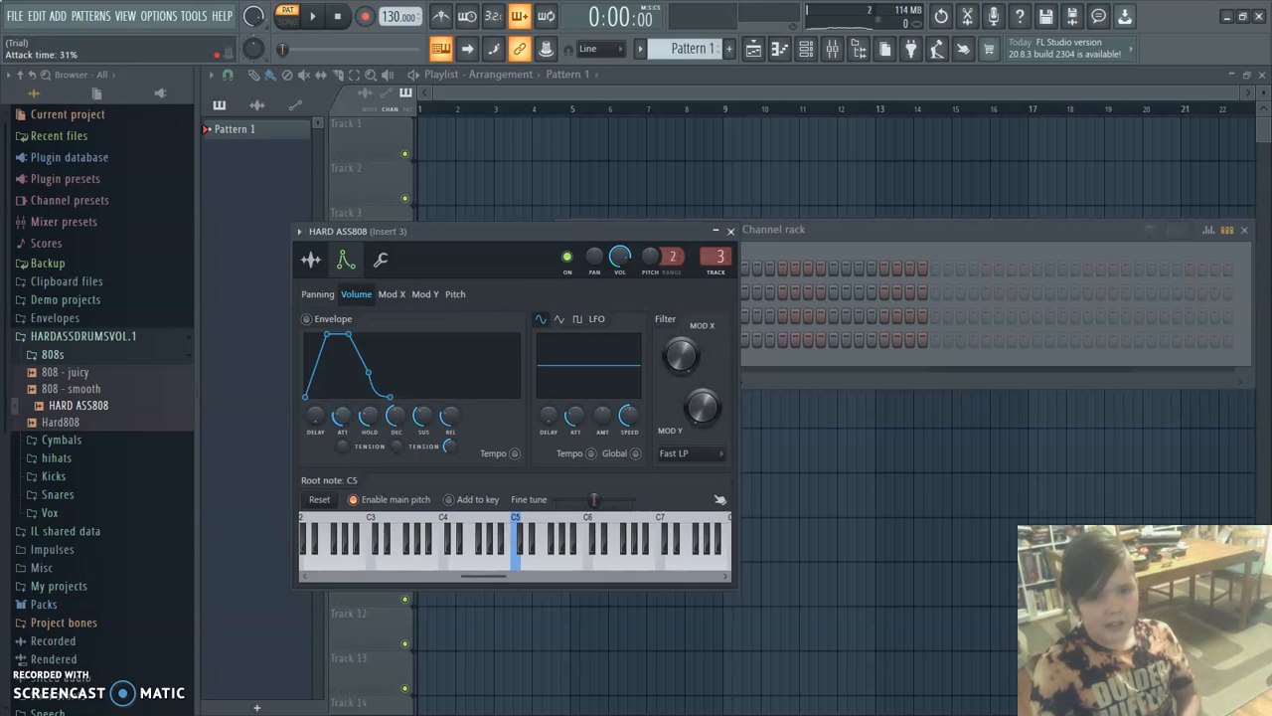
left_click_drag(342, 415, 396, 443)
left_click_drag(423, 415, 451, 420)
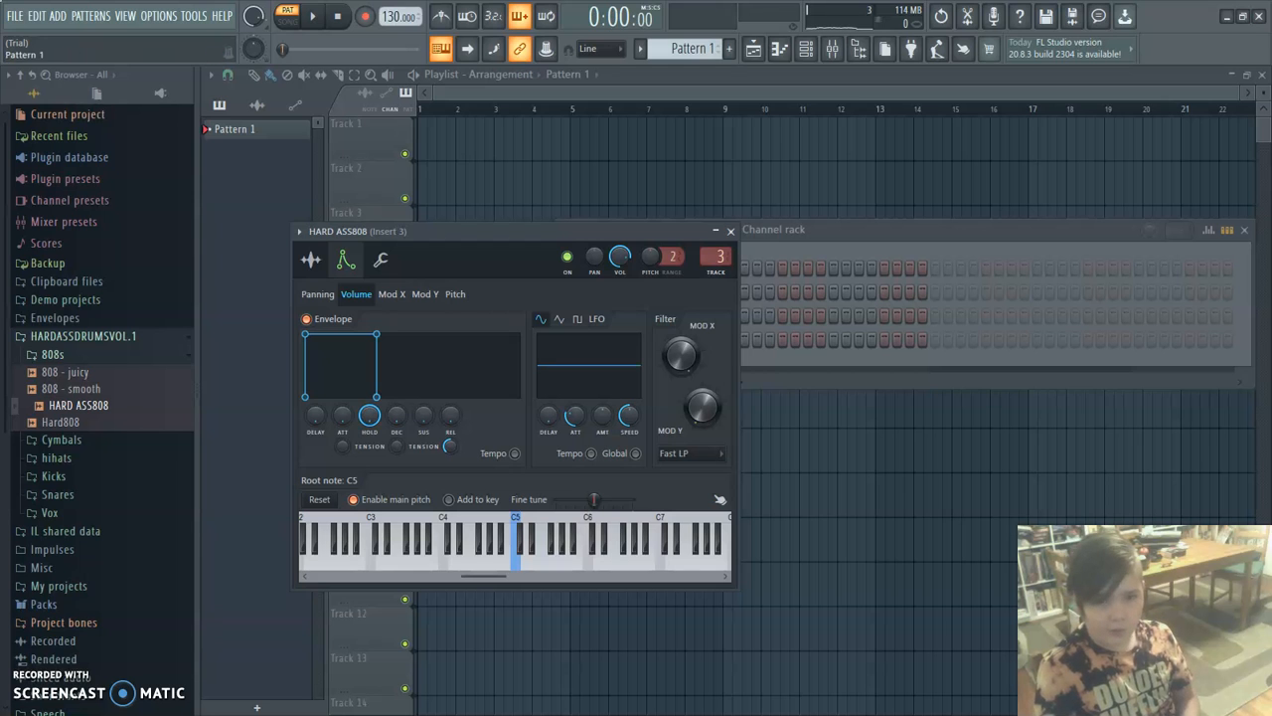
left_click(312, 260)
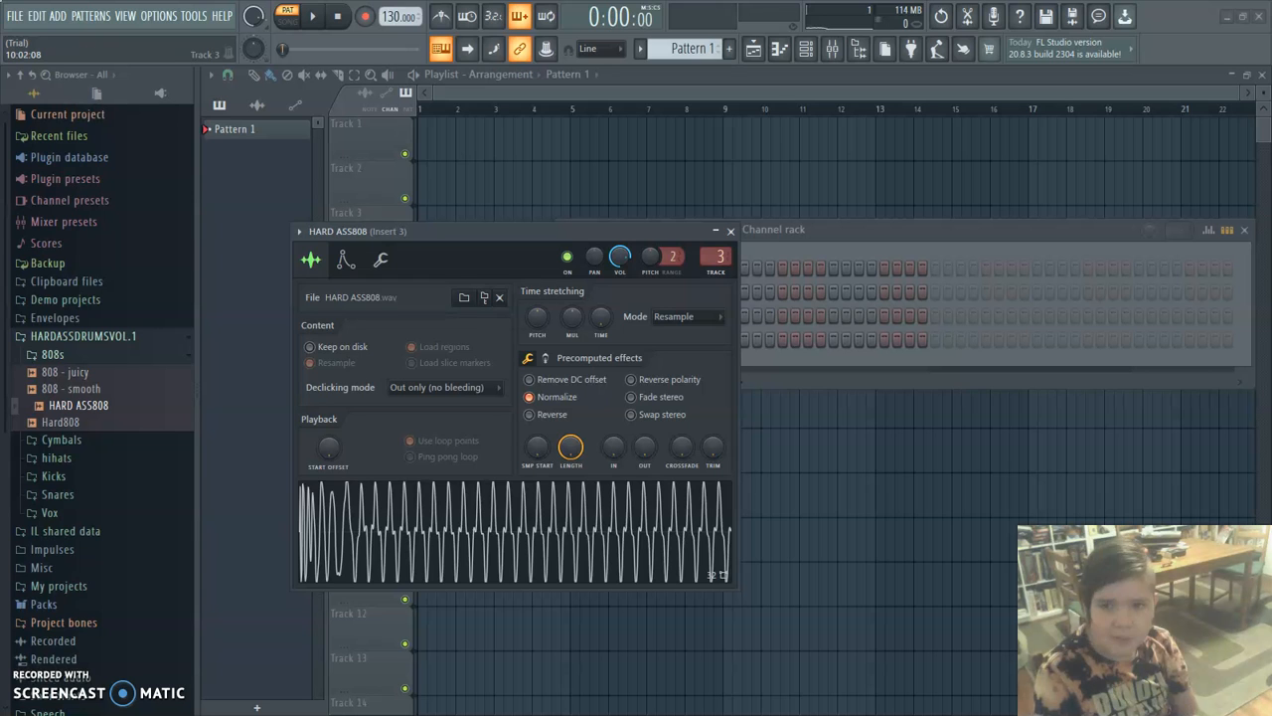
left_click(731, 231)
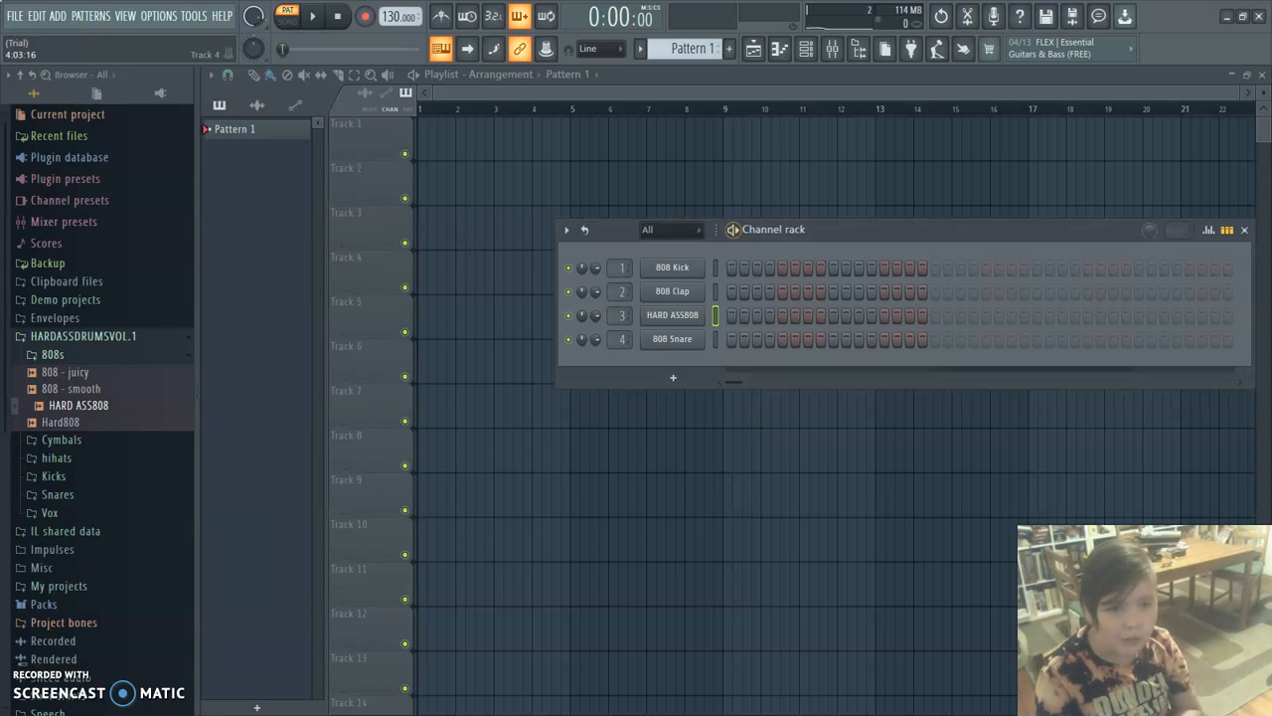
Replace the 808 Snare channel's sample with cymbal - shhh, and route HARD ASS808 and the cymbal to mixer tracks 4 and 5.
left_click(52, 355)
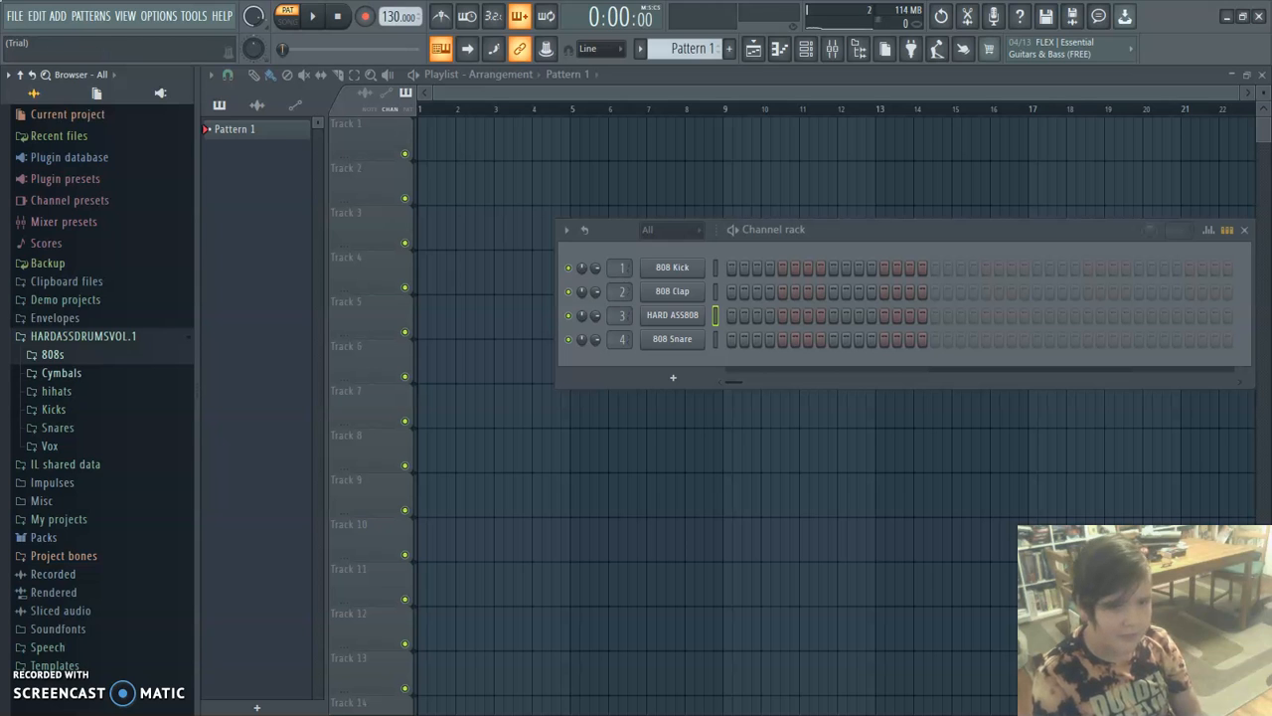
left_click(62, 373)
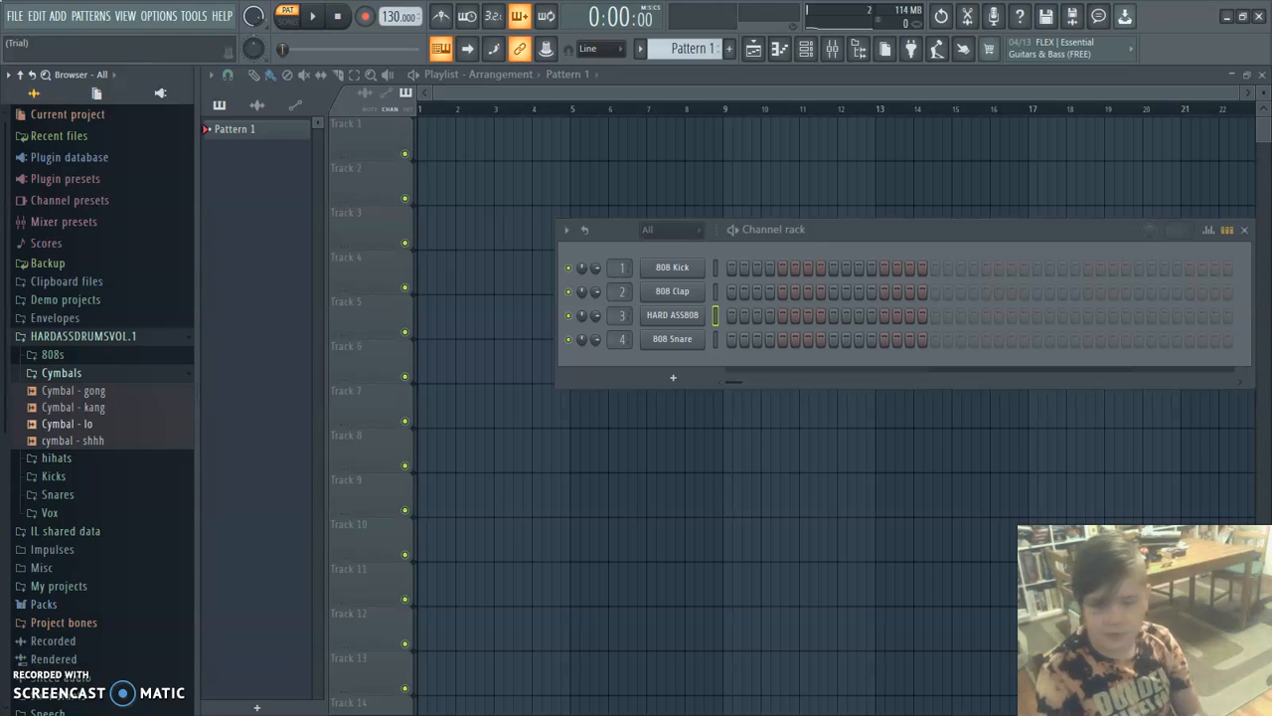
left_click_drag(73, 441, 666, 376)
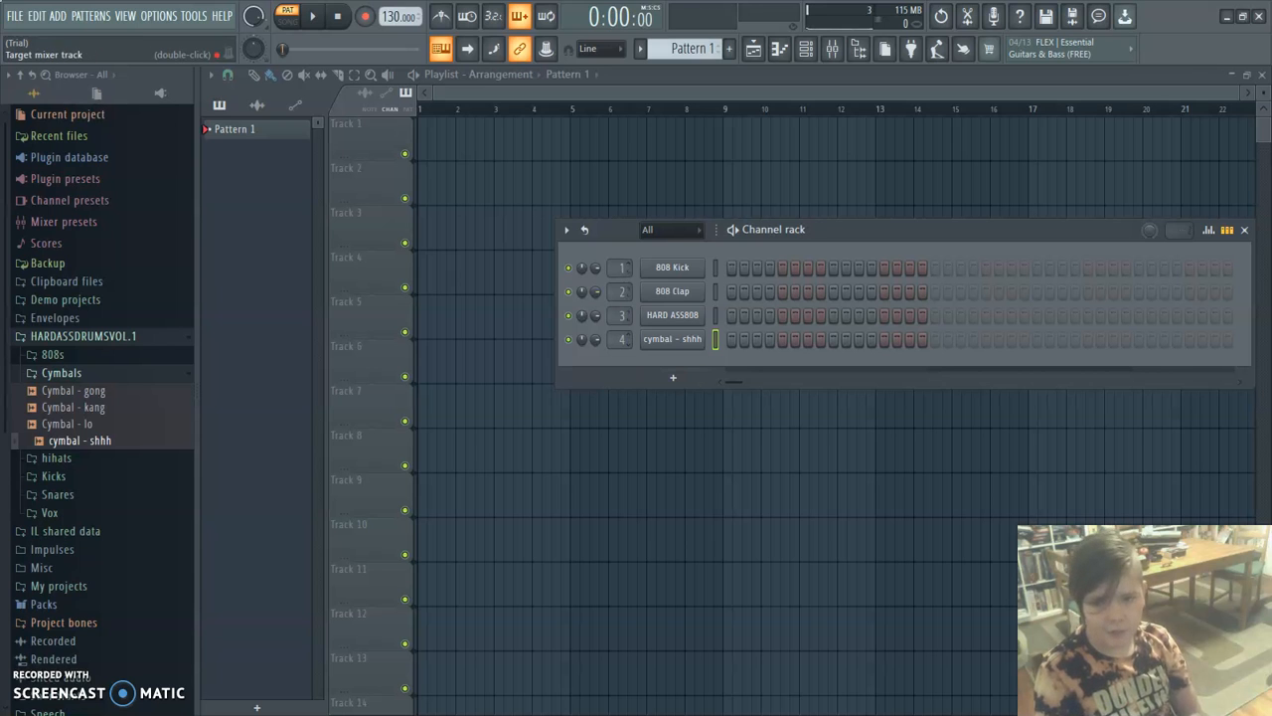
scroll(621, 315, "up", 1)
scroll(627, 316, "down", 1)
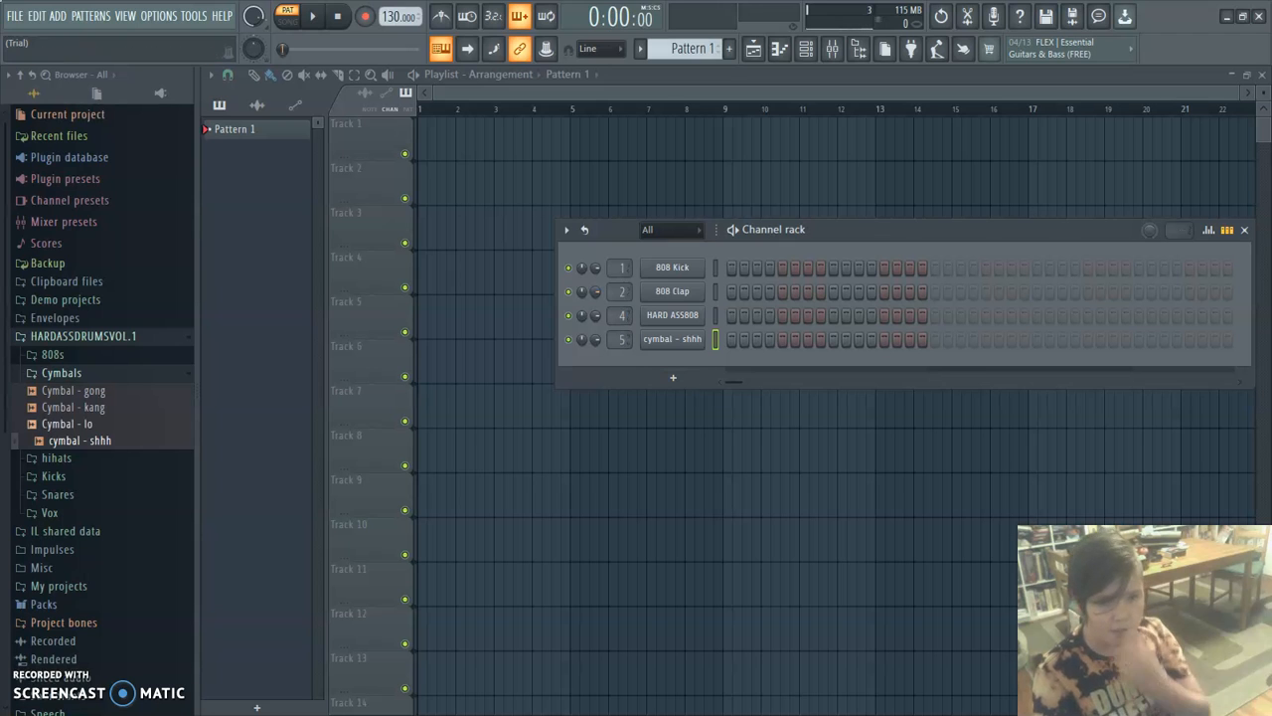
left_click(62, 373)
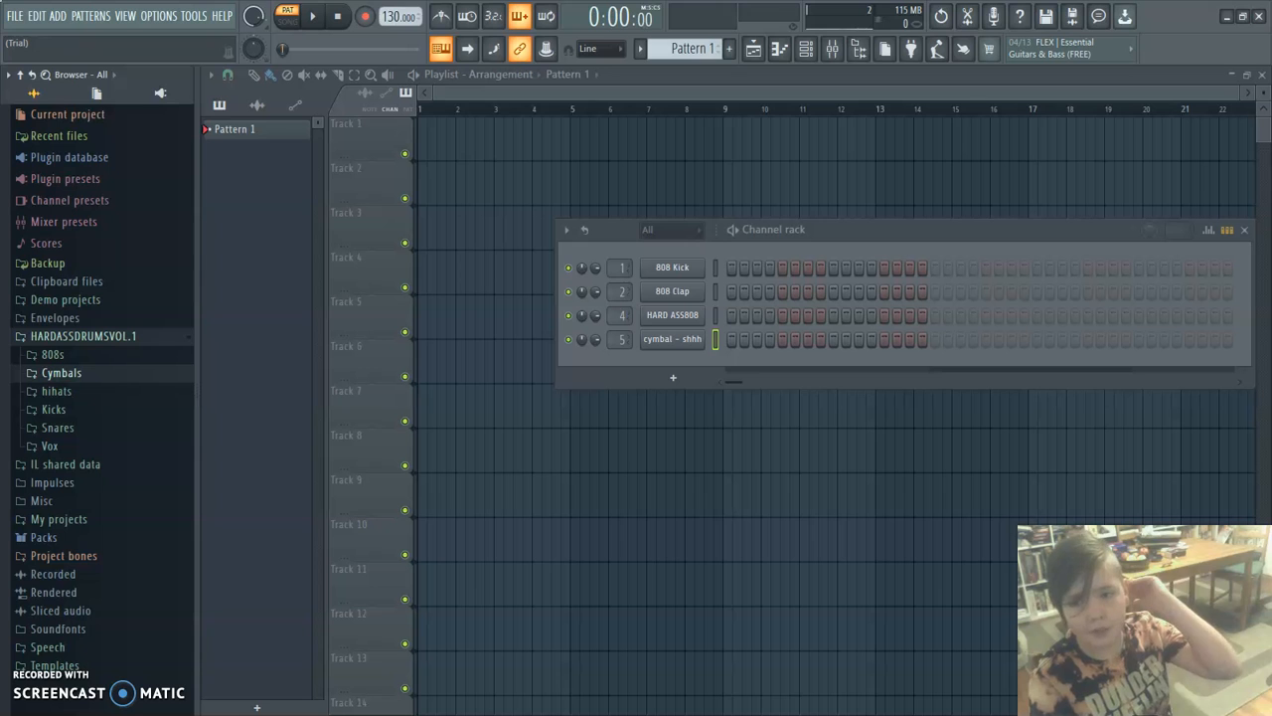
right_click(673, 315)
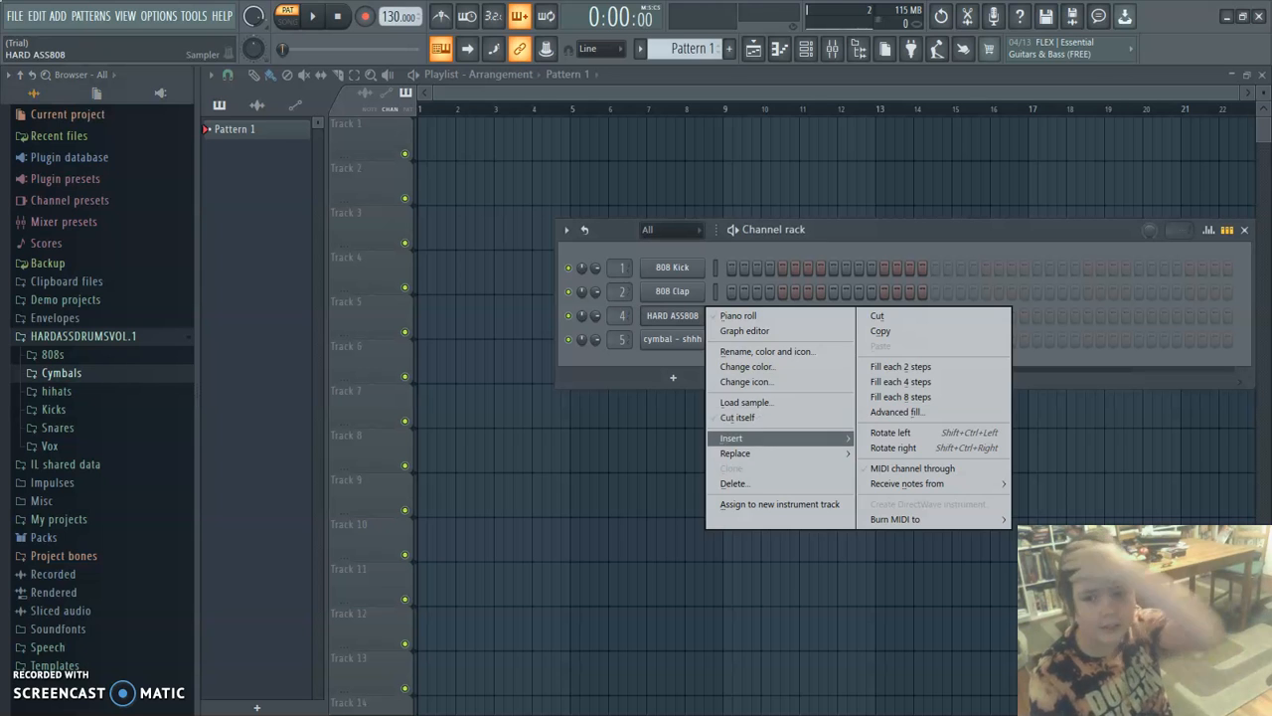
key("Escape")
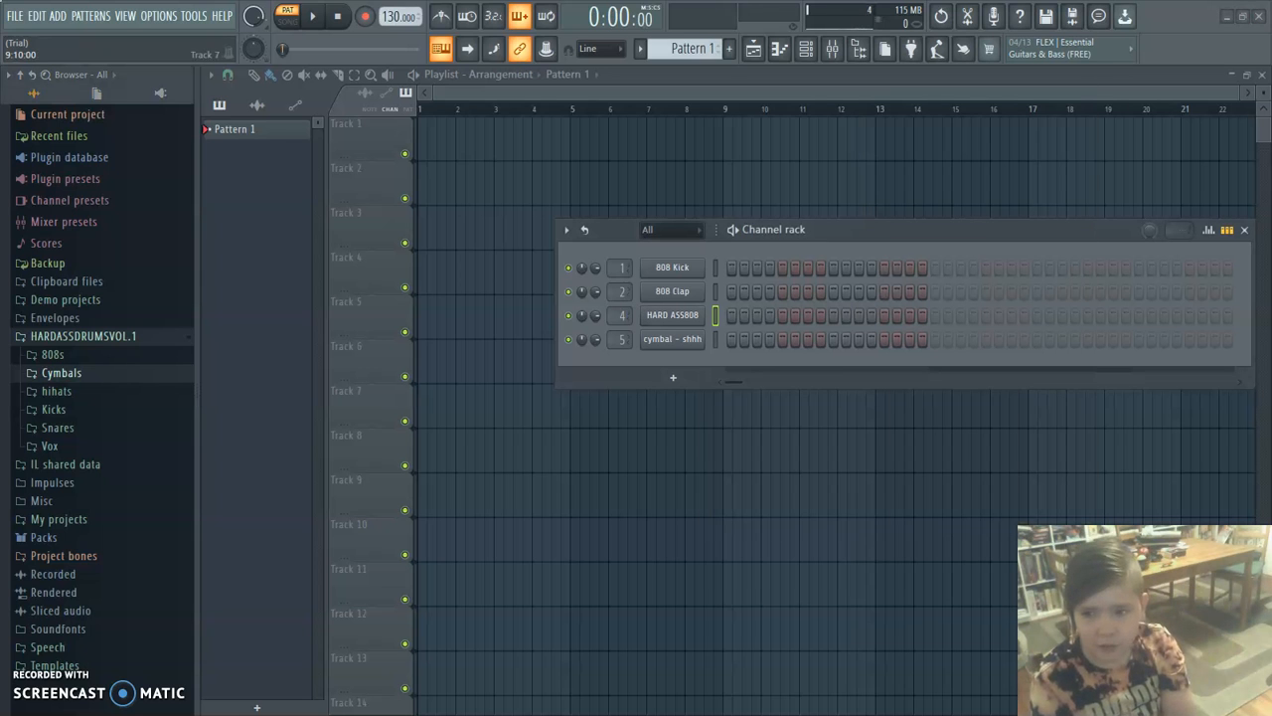
right_click(696, 315)
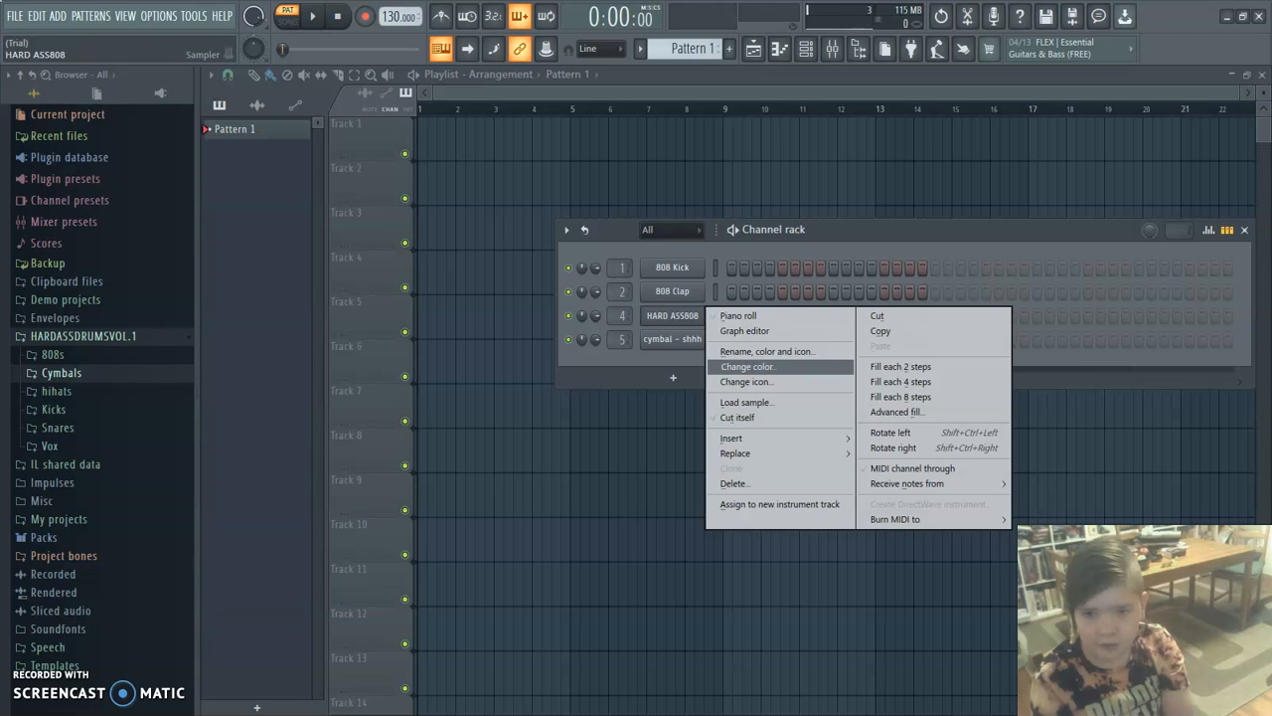
left_click(559, 406)
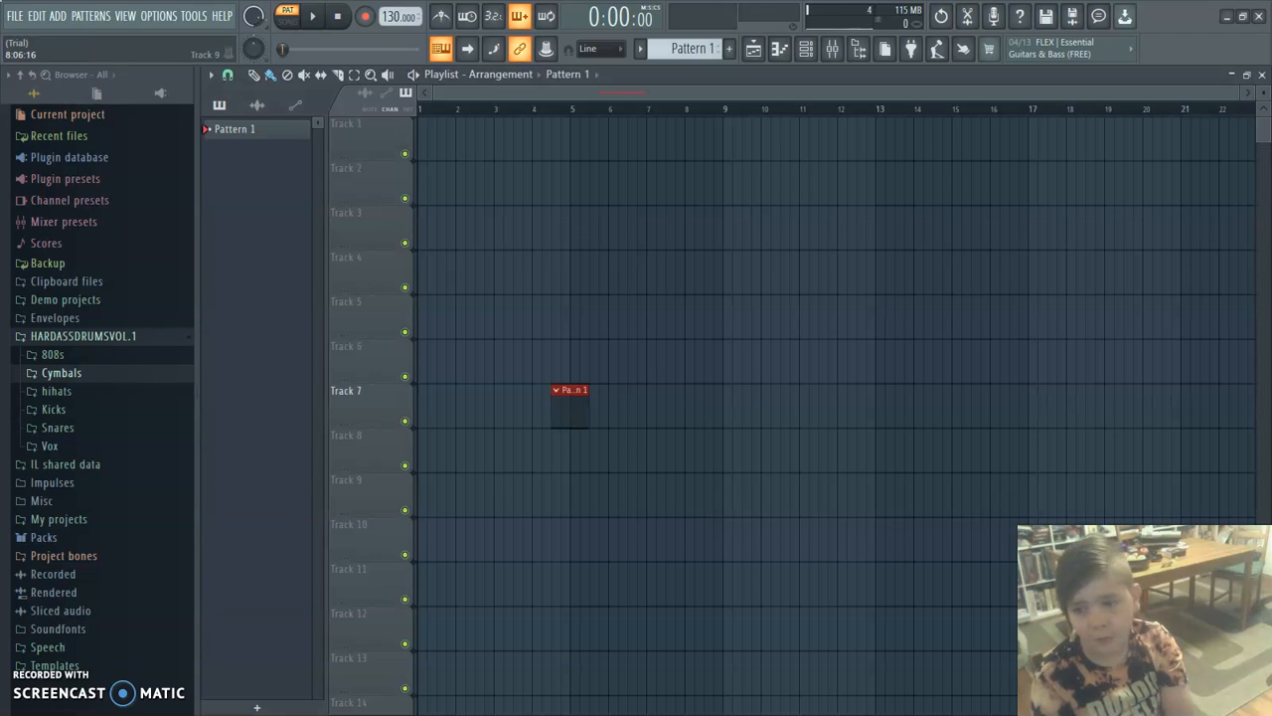
right_click(566, 405)
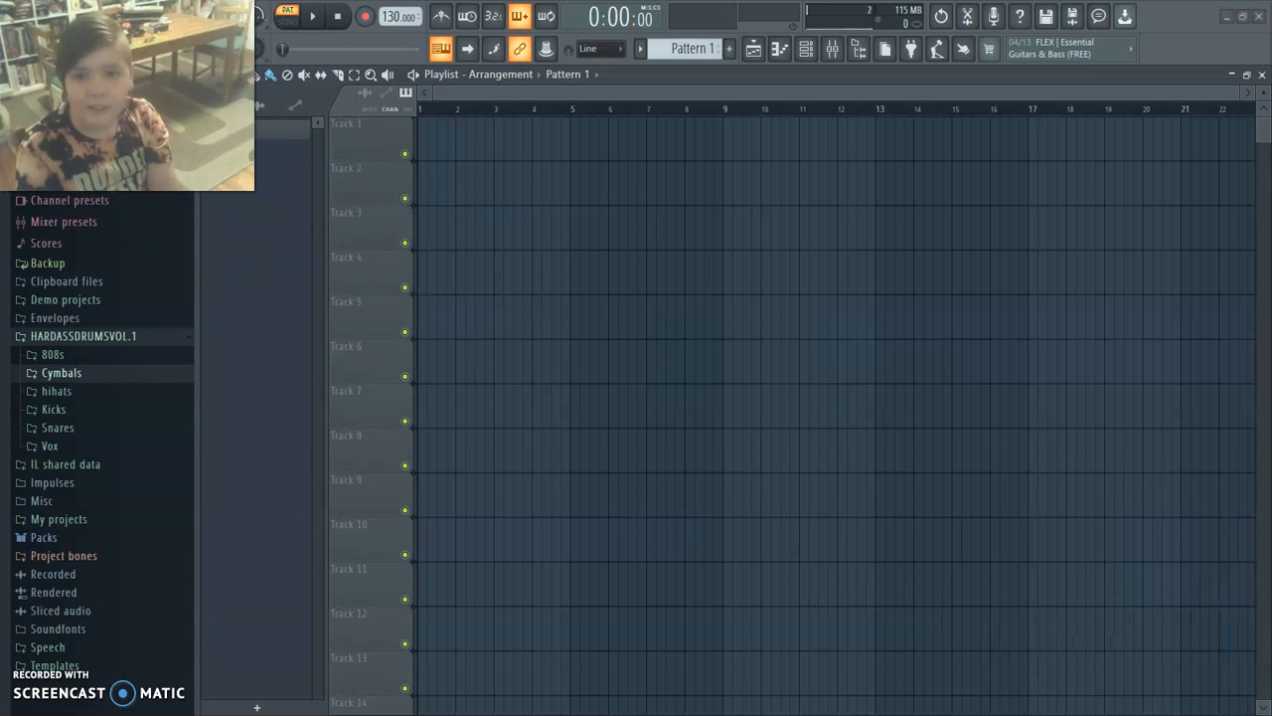
left_click(806, 48)
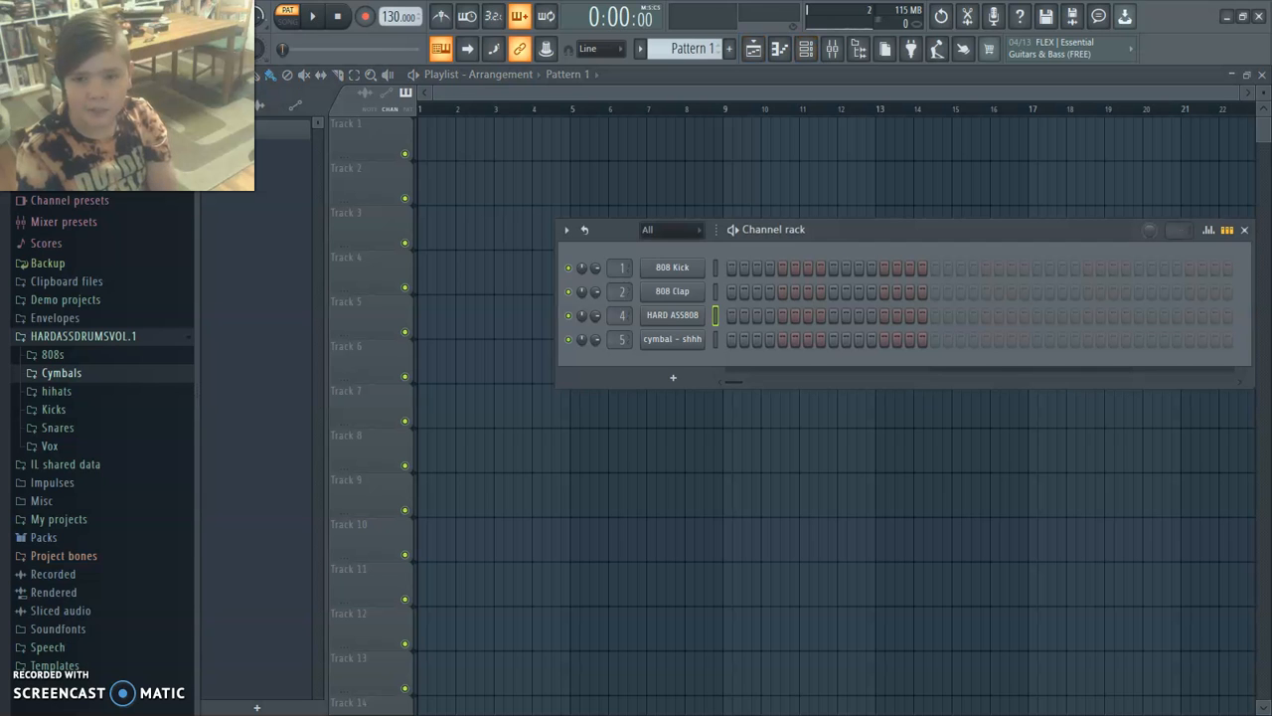
right_click(673, 315)
mouse_move(755, 453)
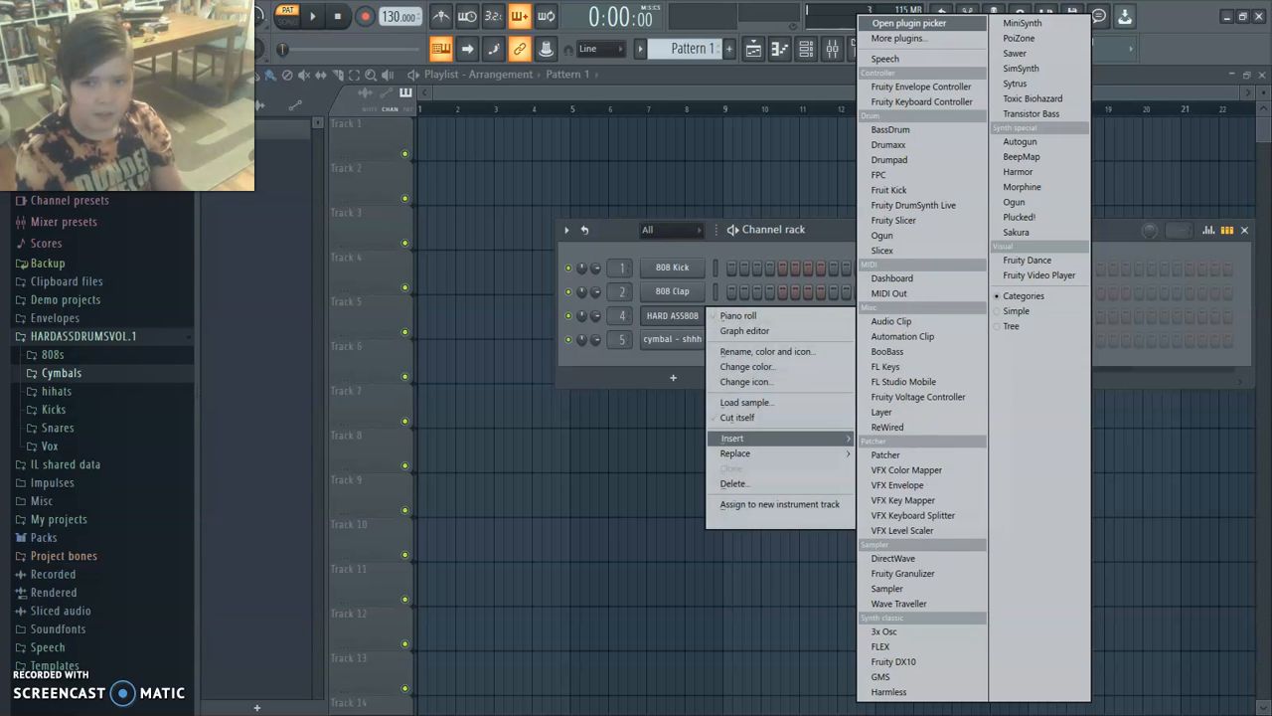
left_click(624, 404)
right_click(626, 406)
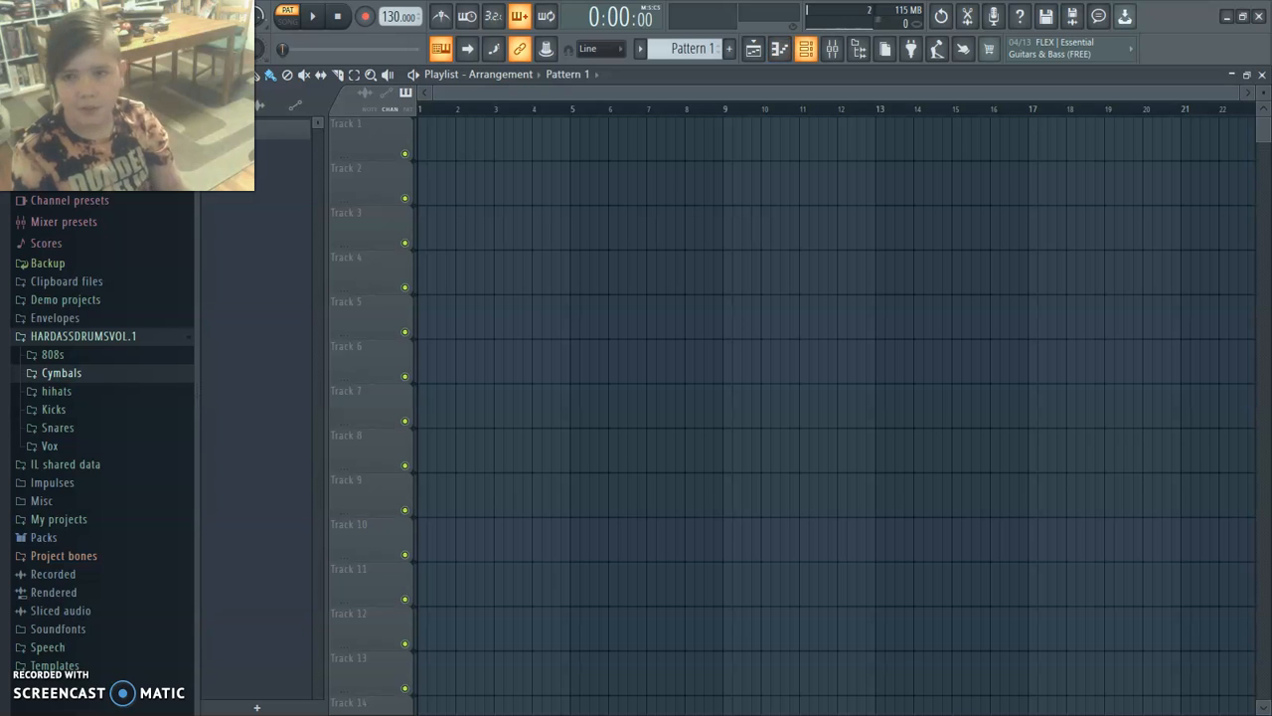
left_click(806, 48)
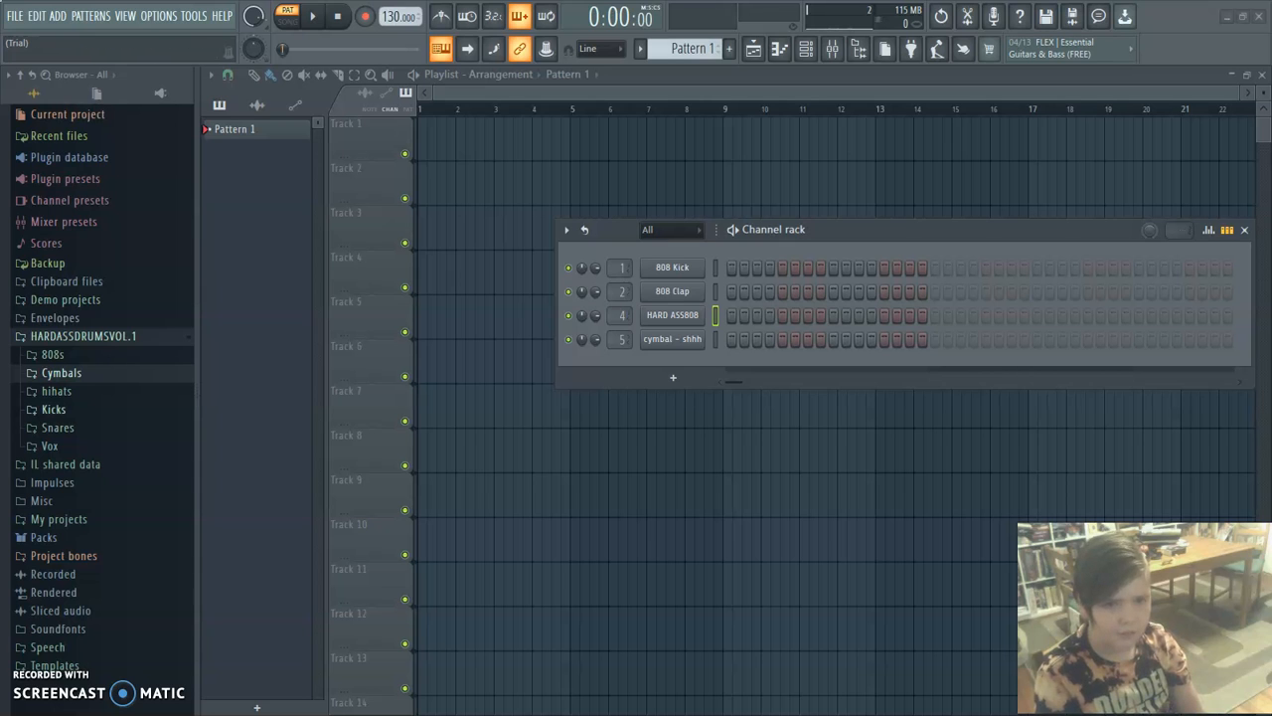
Replace the 808 Kick channel's sample with Kick - DAMN from the Kicks folder and normalize it.
left_click(53, 408)
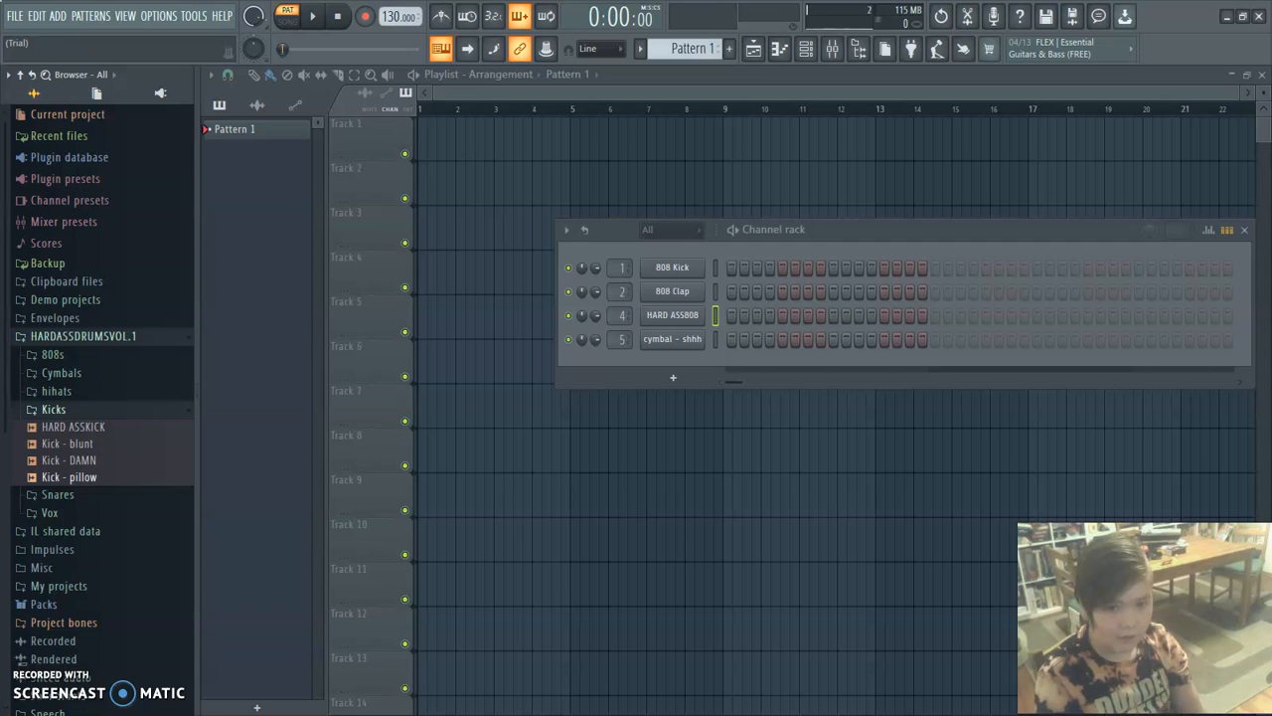
left_click_drag(69, 460, 673, 268)
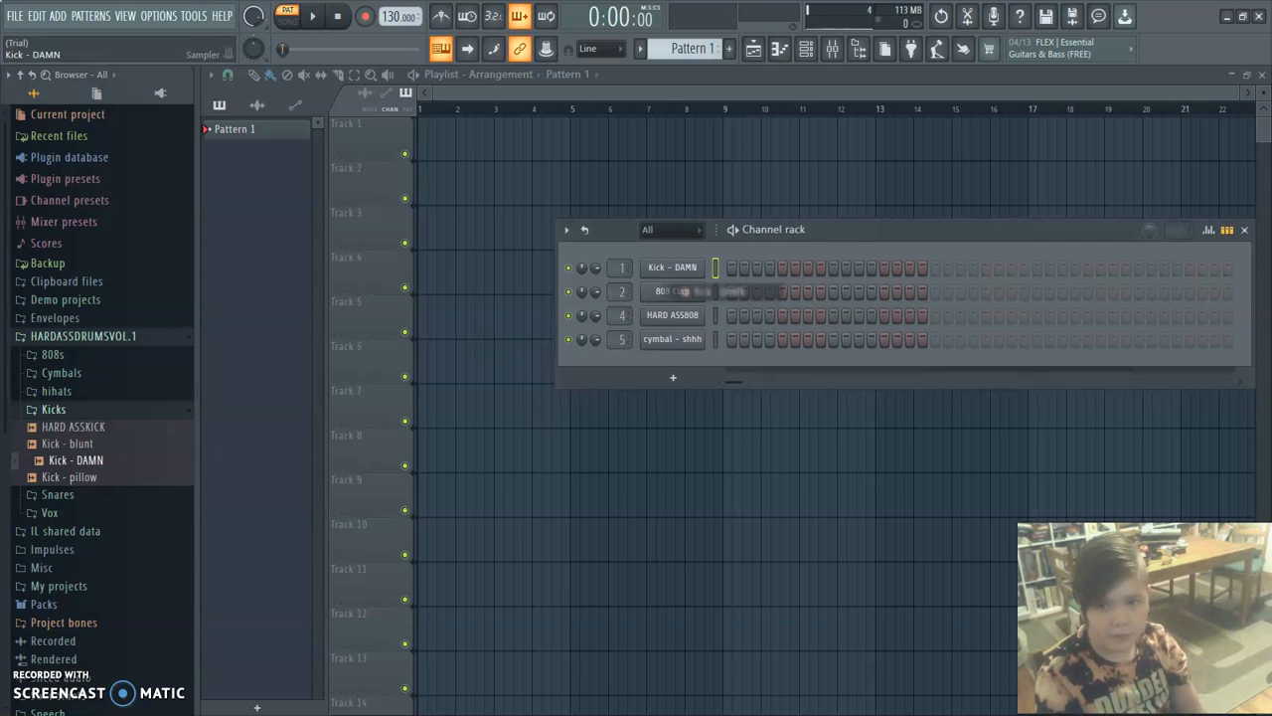
left_click(673, 269)
left_click(488, 355)
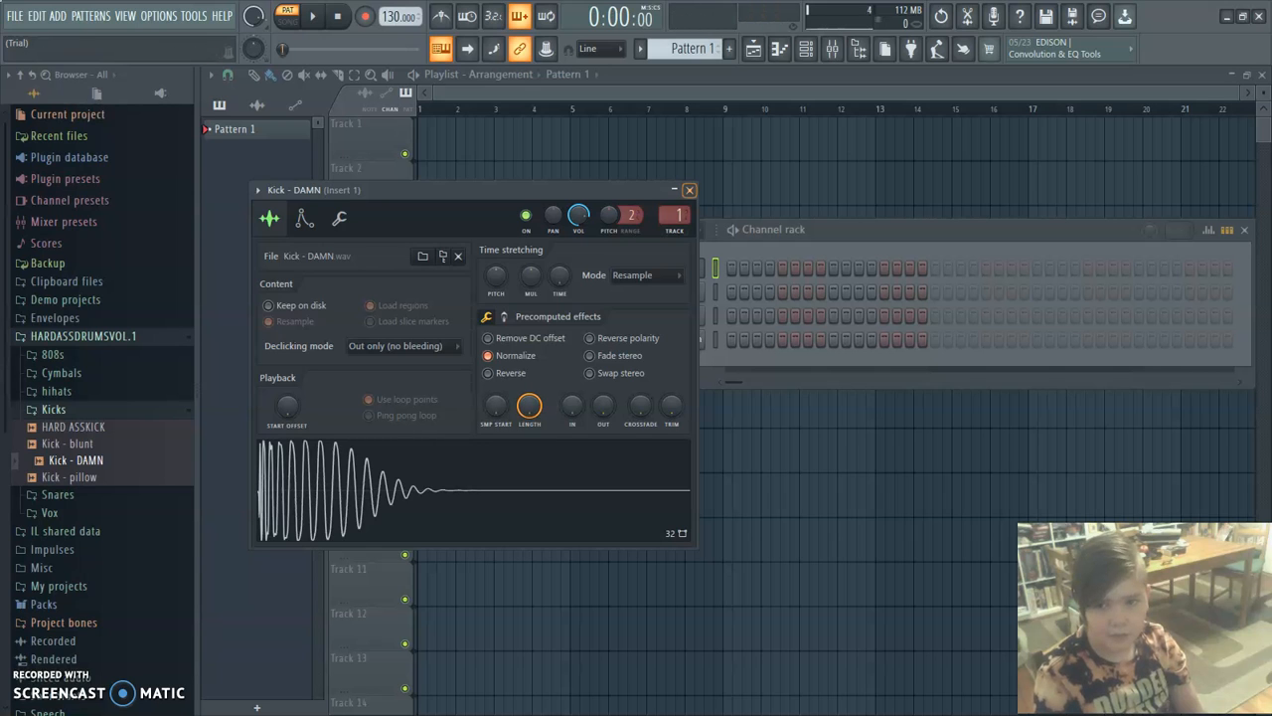
left_click(689, 189)
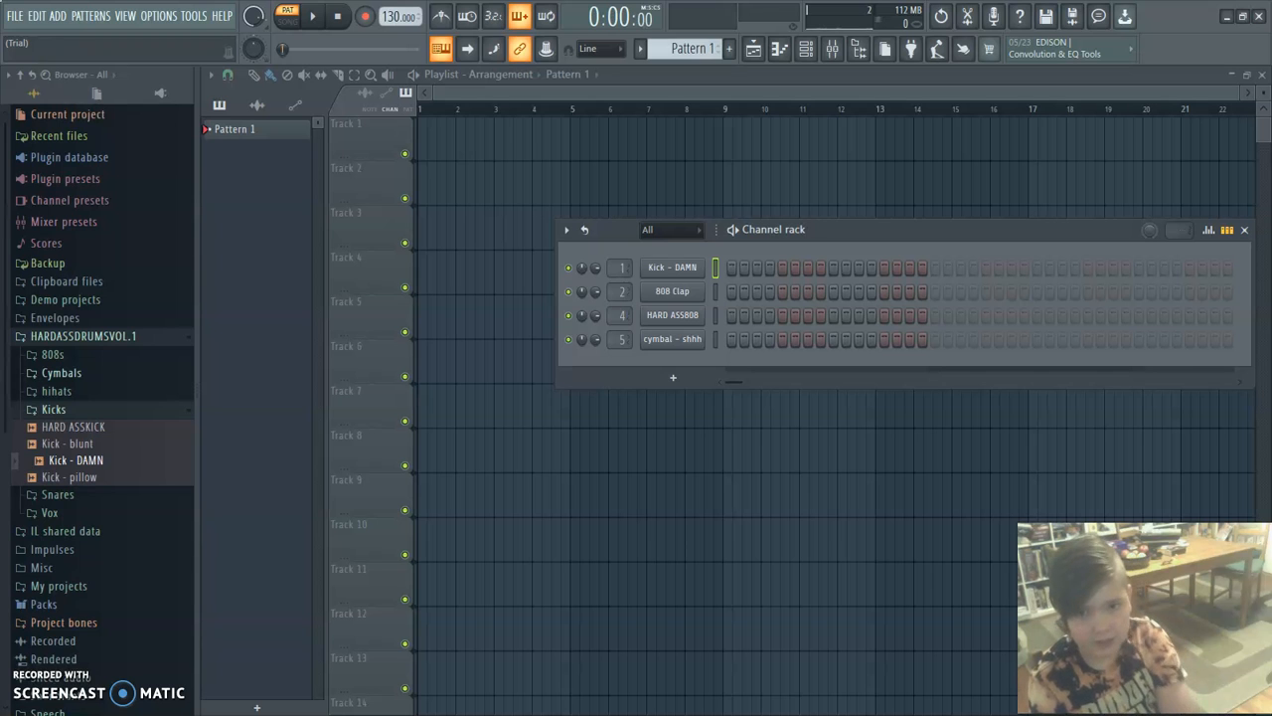
left_click(53, 409)
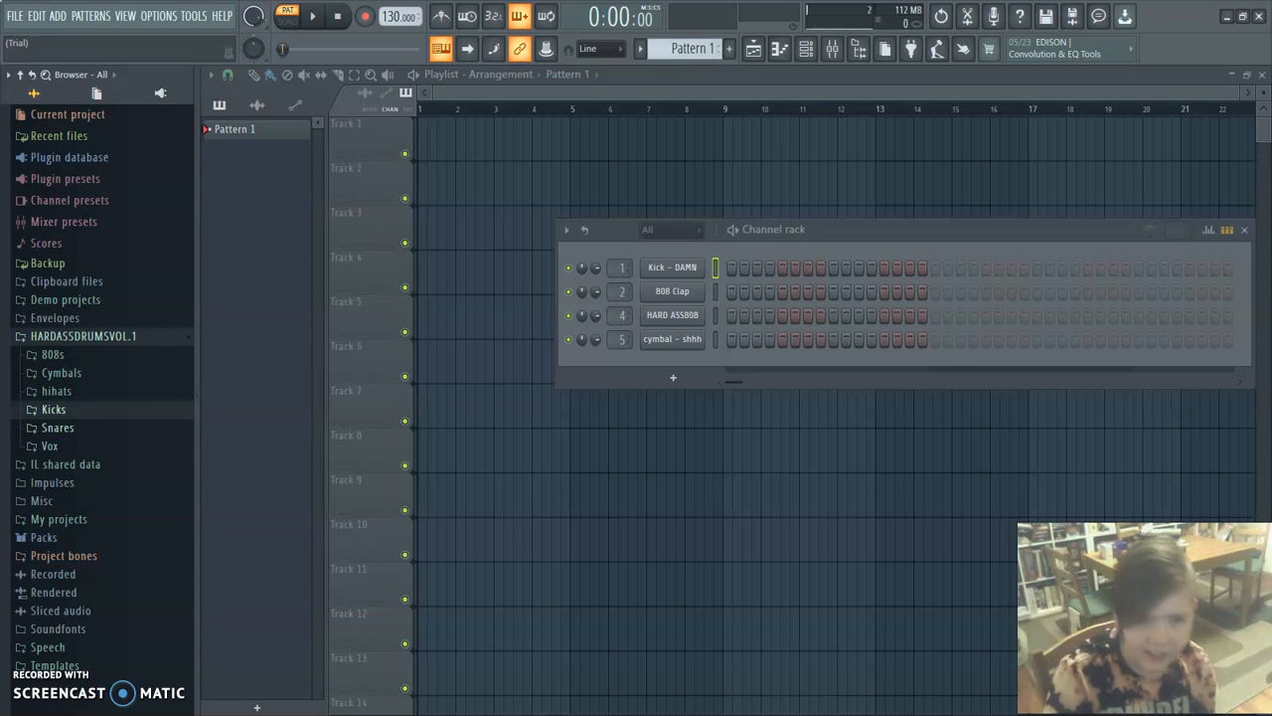
Audition the snare - click, snare - glock, Trappy snare and snare - shorty samples in the Snares folder.
left_click(57, 427)
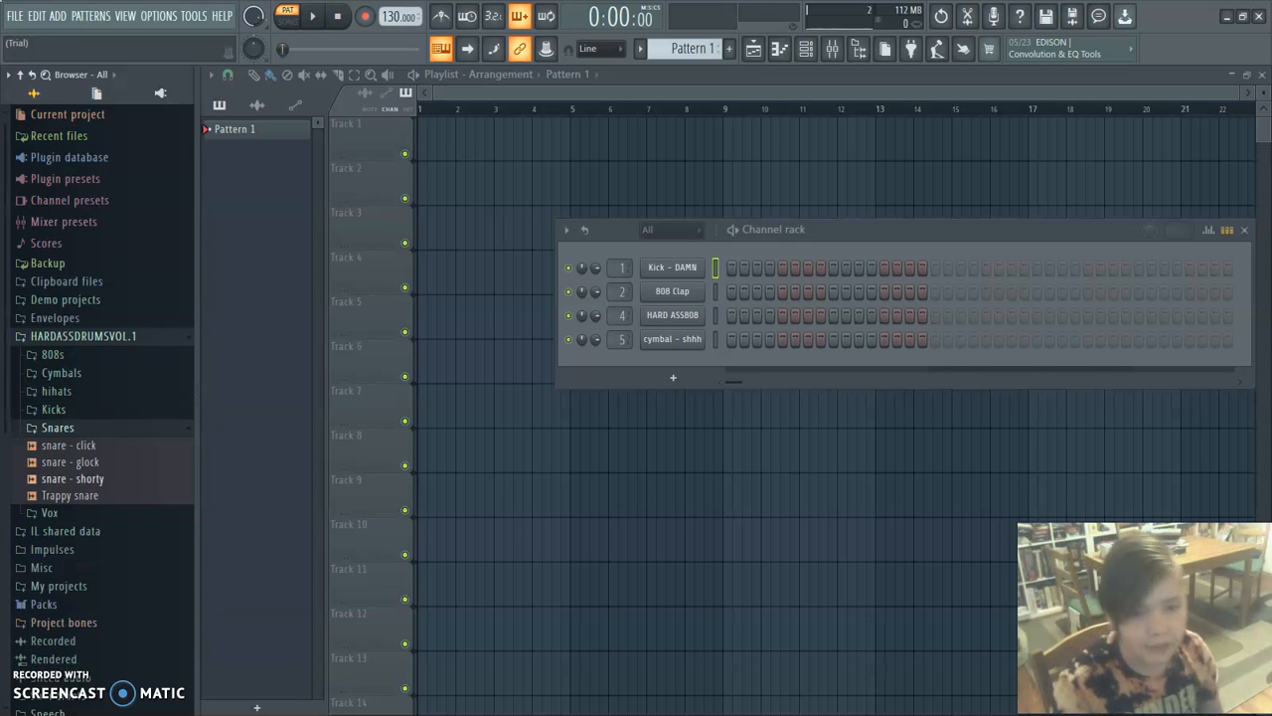
left_click(70, 445)
left_click(69, 463)
left_click(69, 495)
left_click(73, 479)
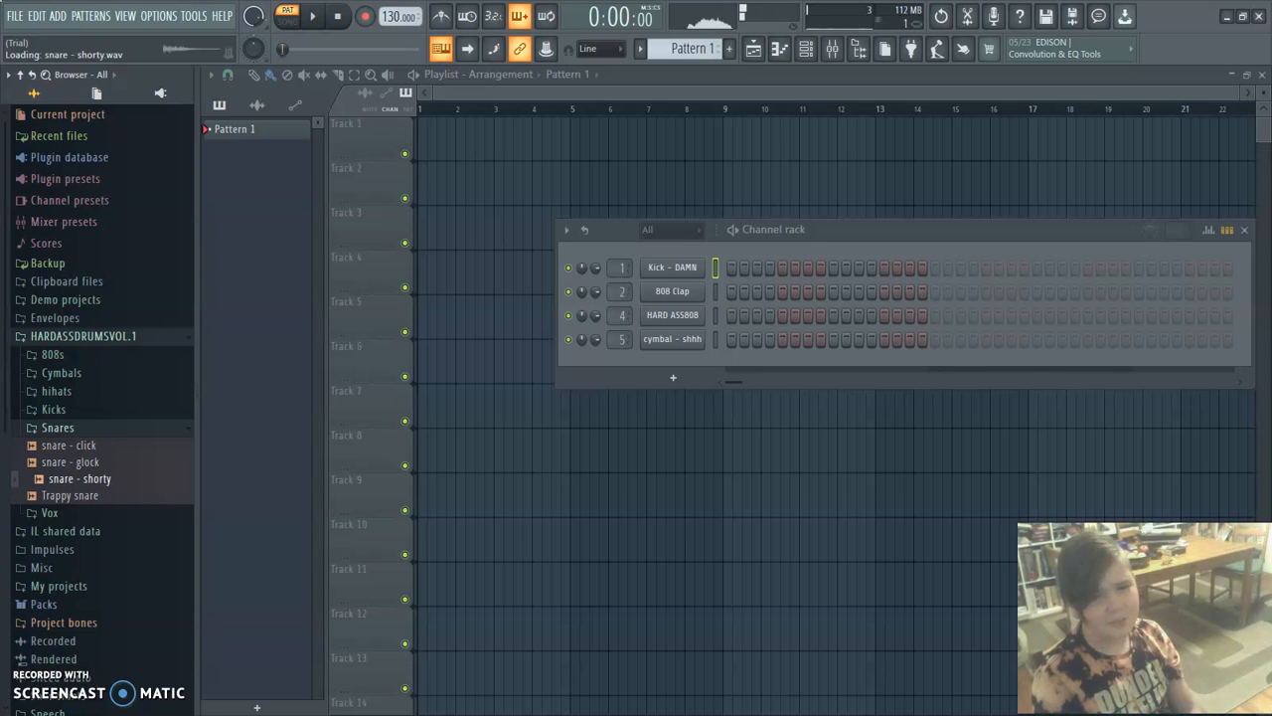
Replace the 808 Clap channel's sample with snare - shorty, and normalize it with a slight start offset.
left_click_drag(73, 479, 668, 339)
left_click(672, 339)
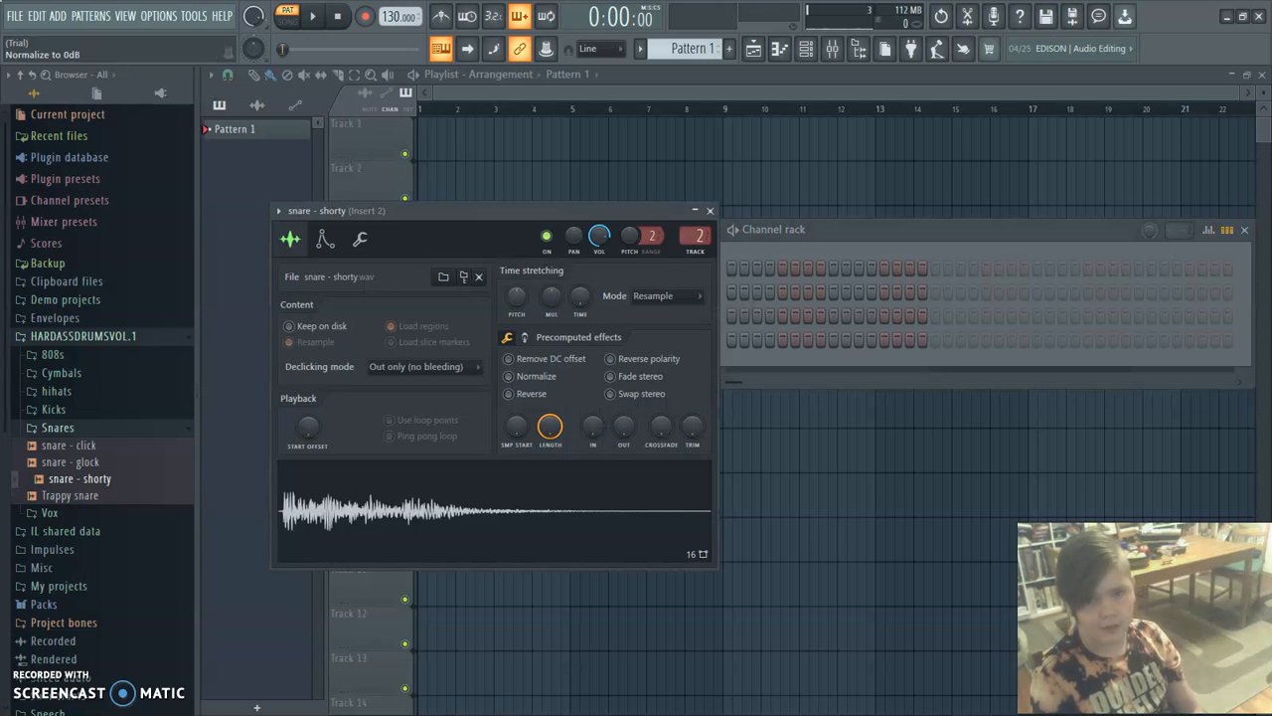
left_click(509, 376)
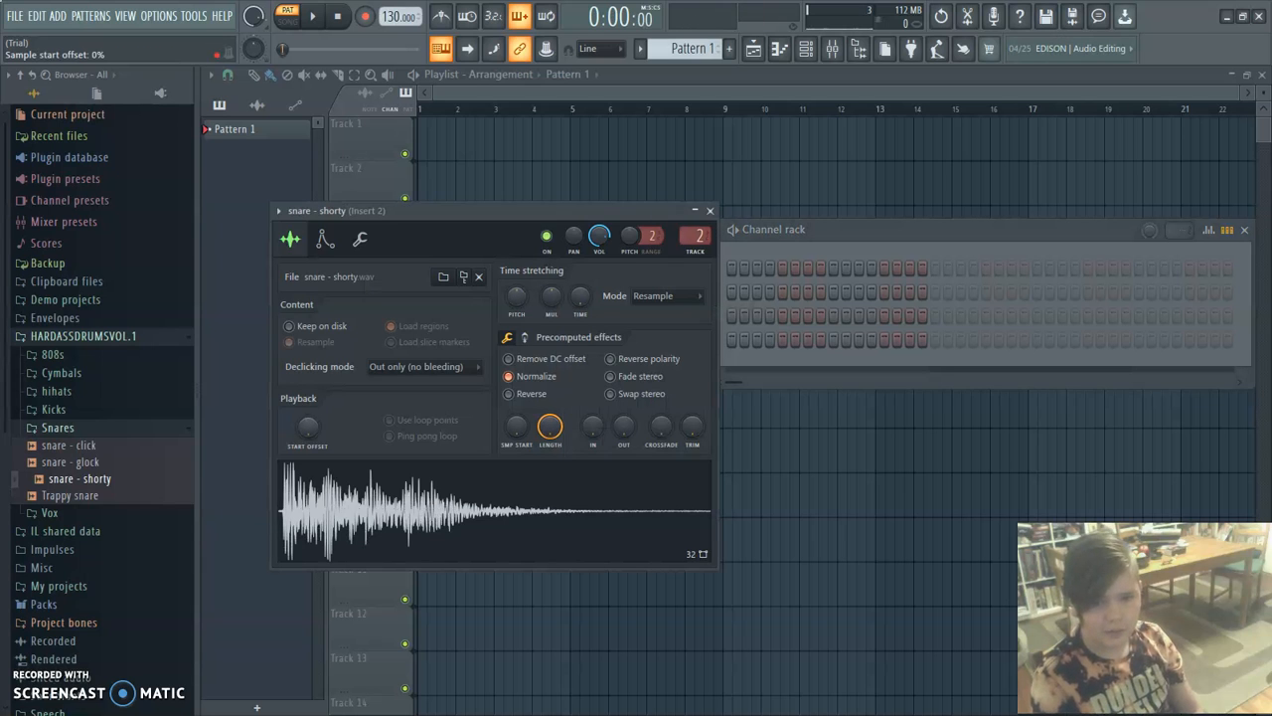
left_click_drag(308, 427, 308, 423)
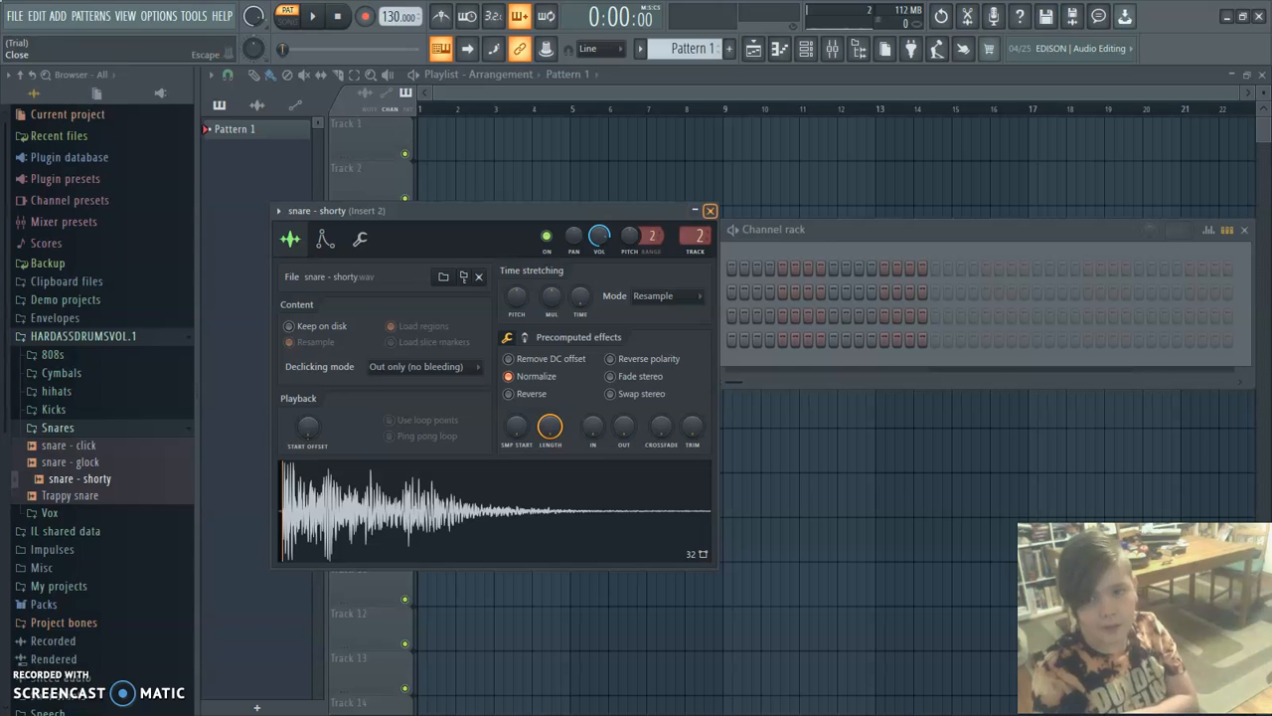
left_click(709, 211)
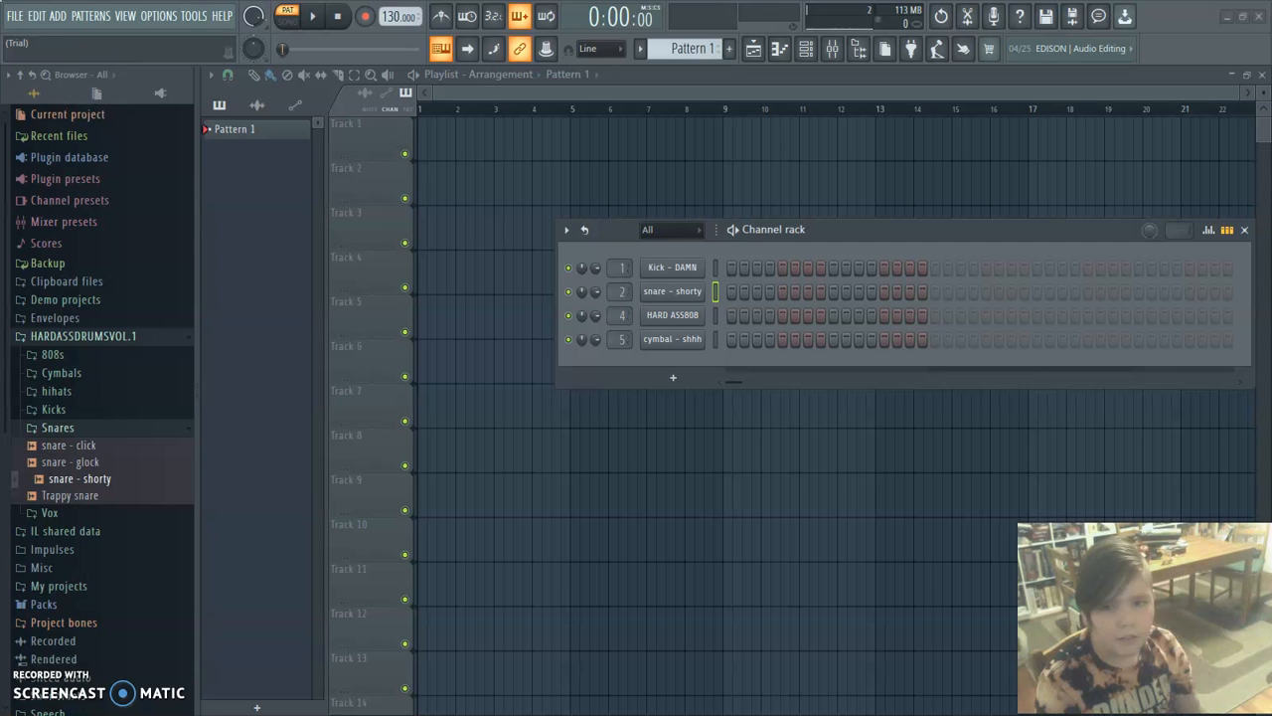
left_click(58, 427)
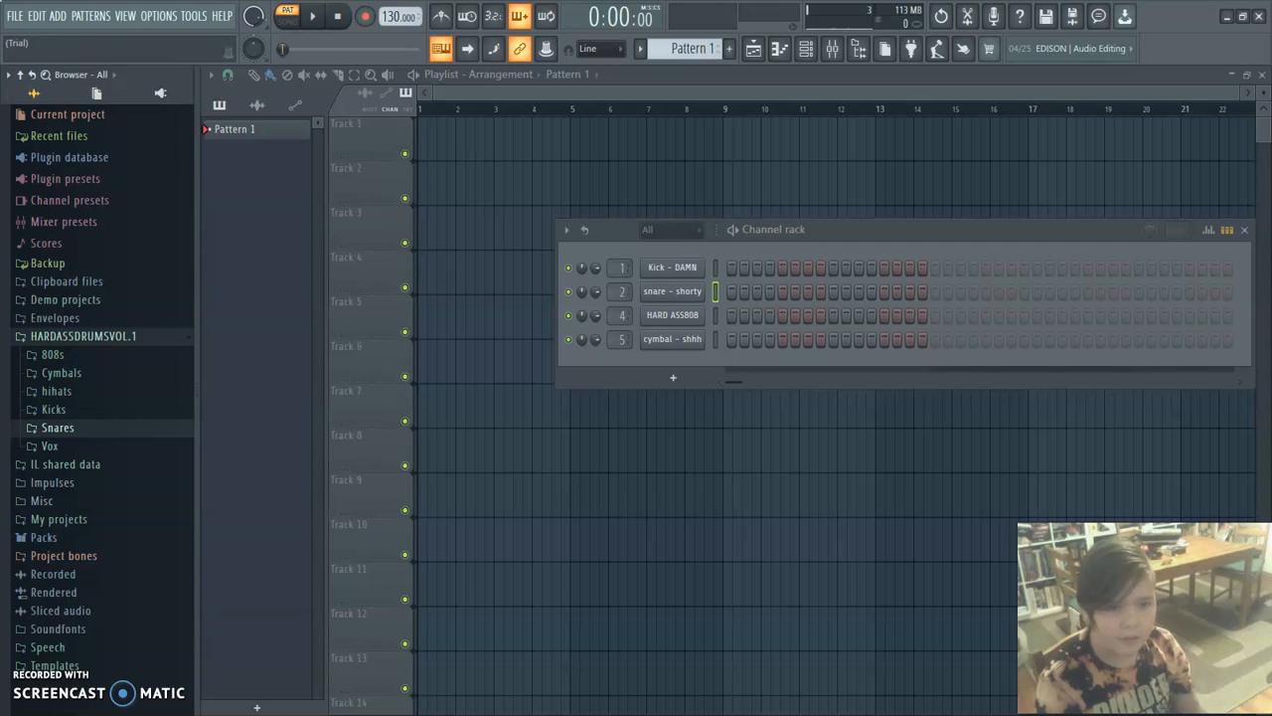
Add the Hihat -Chilly sample from the hihats folder as a channel between snare - shorty and HARD ASS808.
left_click(57, 391)
left_click(76, 442)
left_click_drag(77, 441, 636, 344)
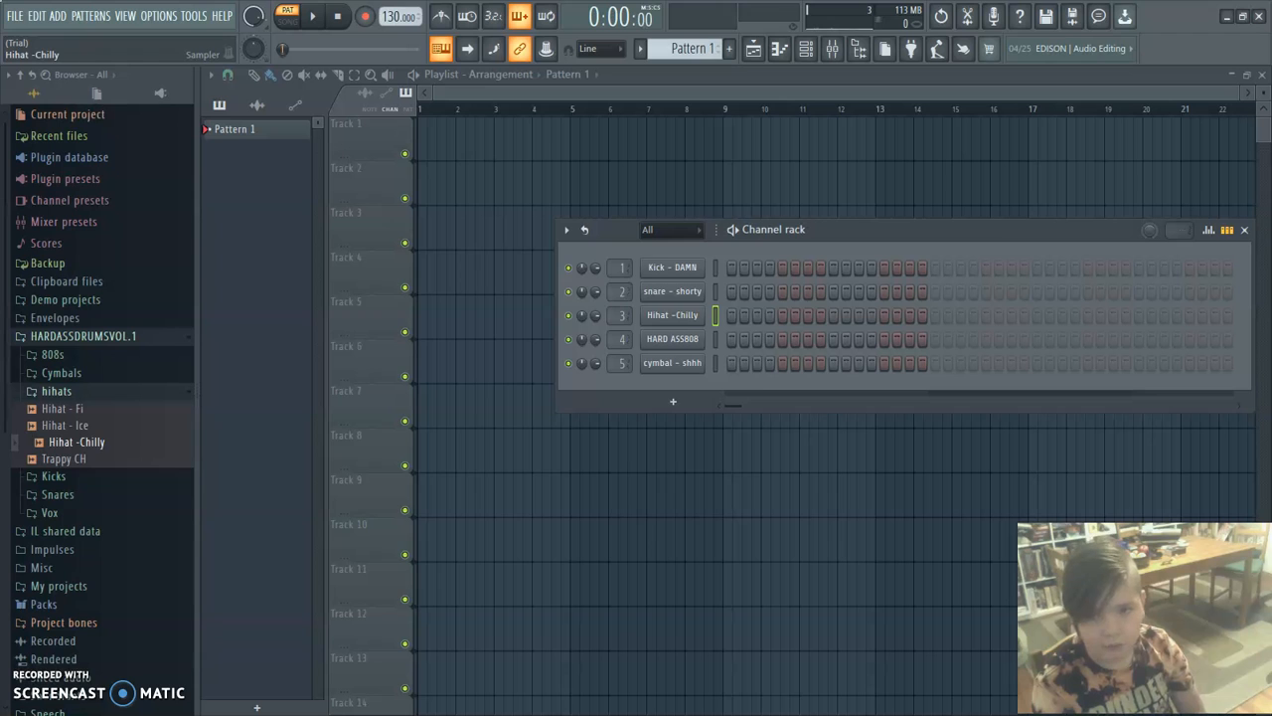
Normalize the Hihat -Chilly sample, lower its time-stretching pitch while auditioning the sound, and close its channel window.
left_click(672, 314)
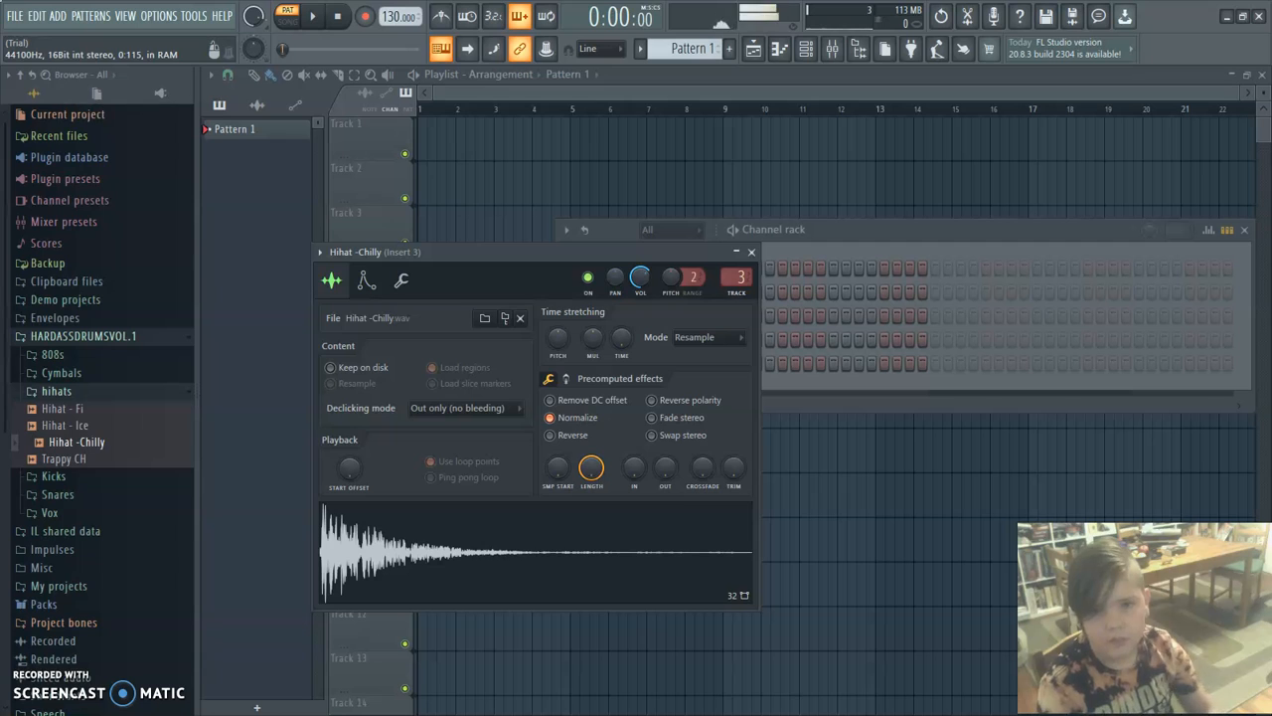
left_click_drag(558, 338, 558, 360)
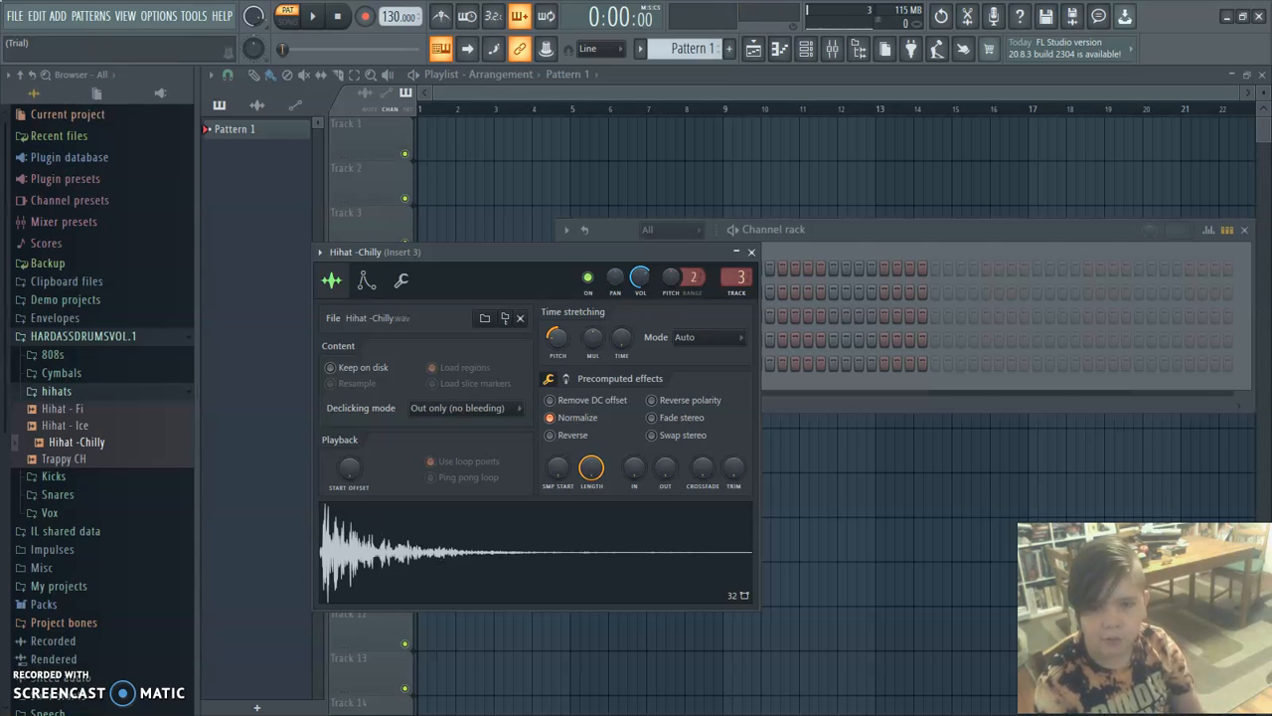
left_click(537, 552)
left_click(537, 552)
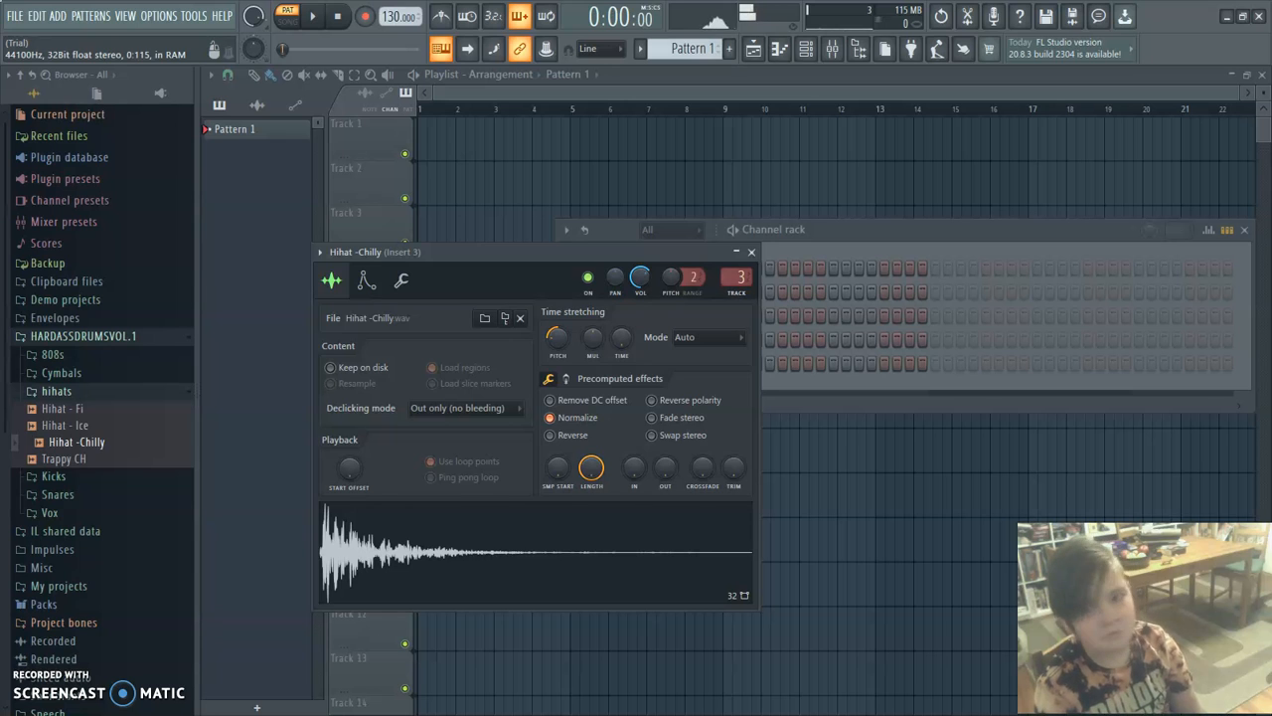
left_click(536, 551)
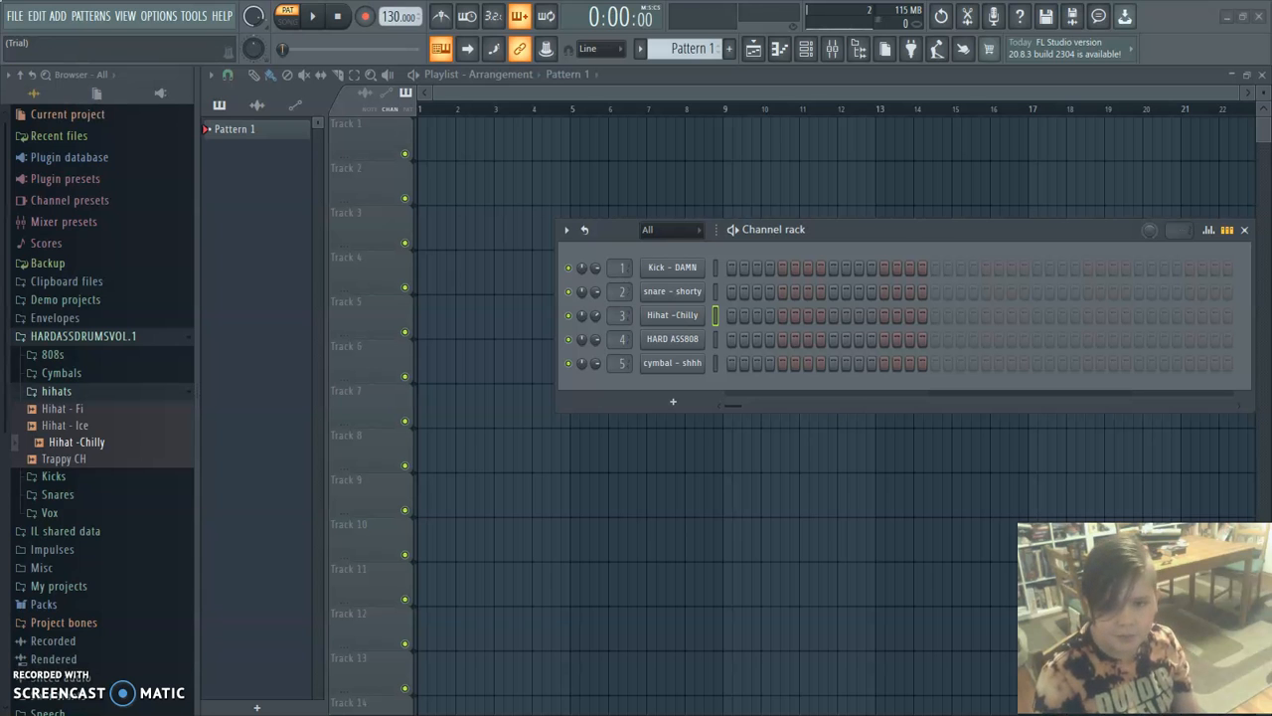
Place a Kick - DAMN hit on step 1 and a snare - shorty hit on step 9 of Pattern 1.
left_click(732, 268)
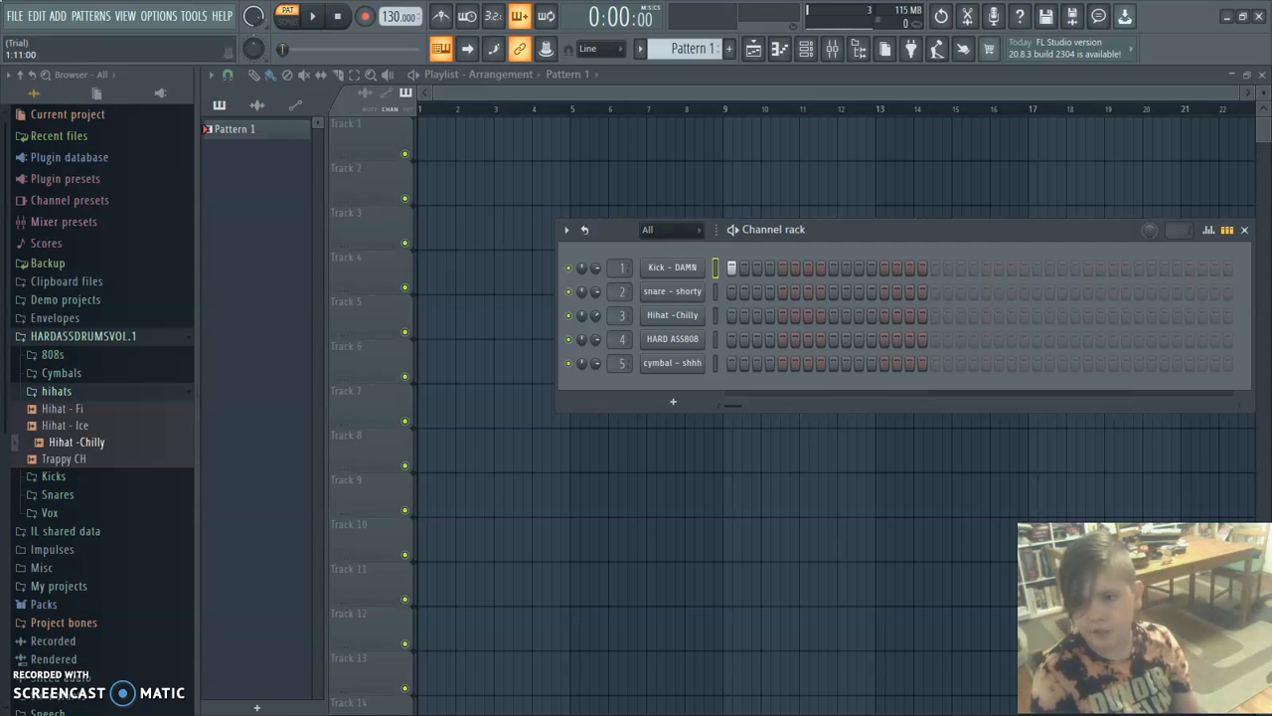
left_click_drag(986, 229, 884, 256)
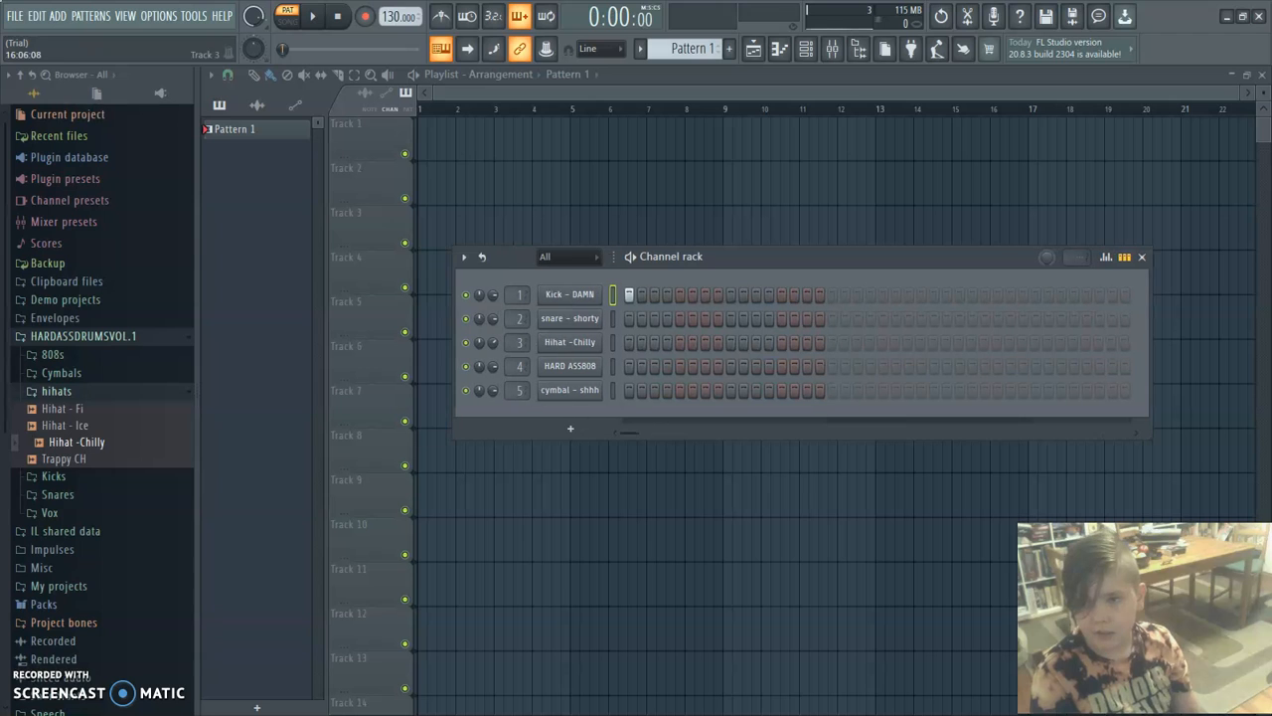
mouse_move(1068, 257)
left_mouse_down()
mouse_move(1068, 227)
mouse_move(1068, 256)
left_mouse_up()
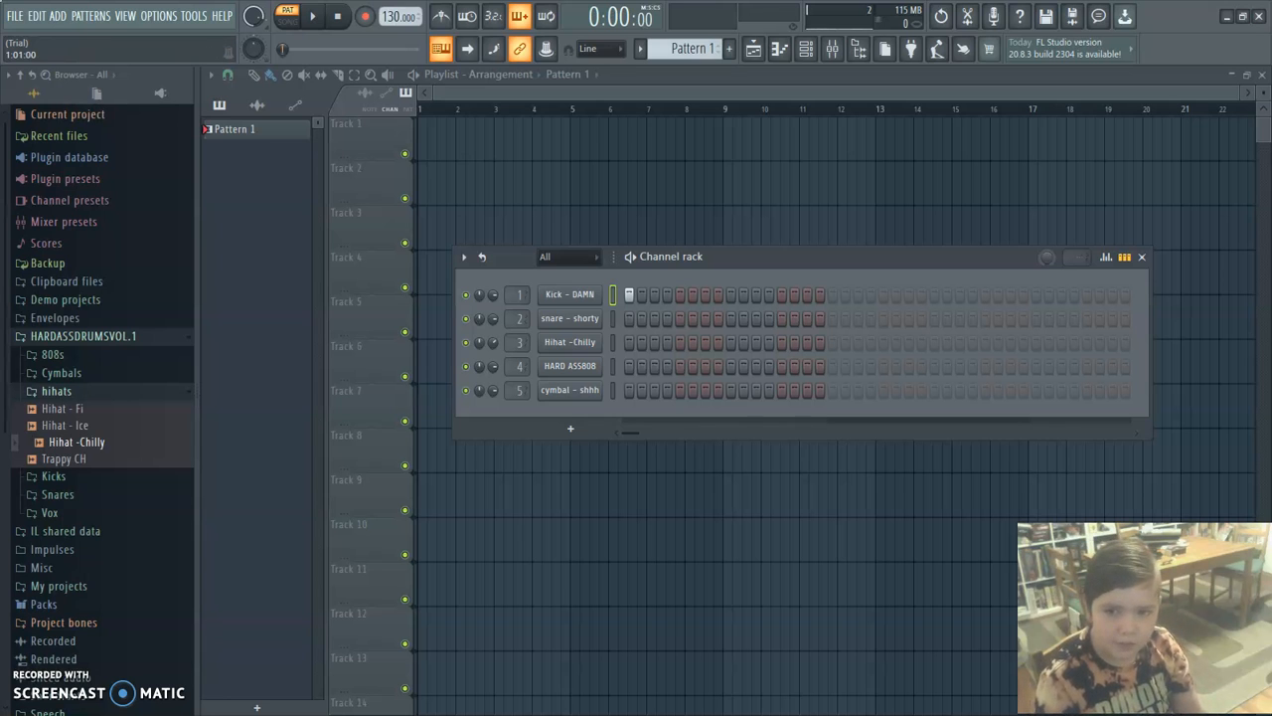
left_click(731, 318)
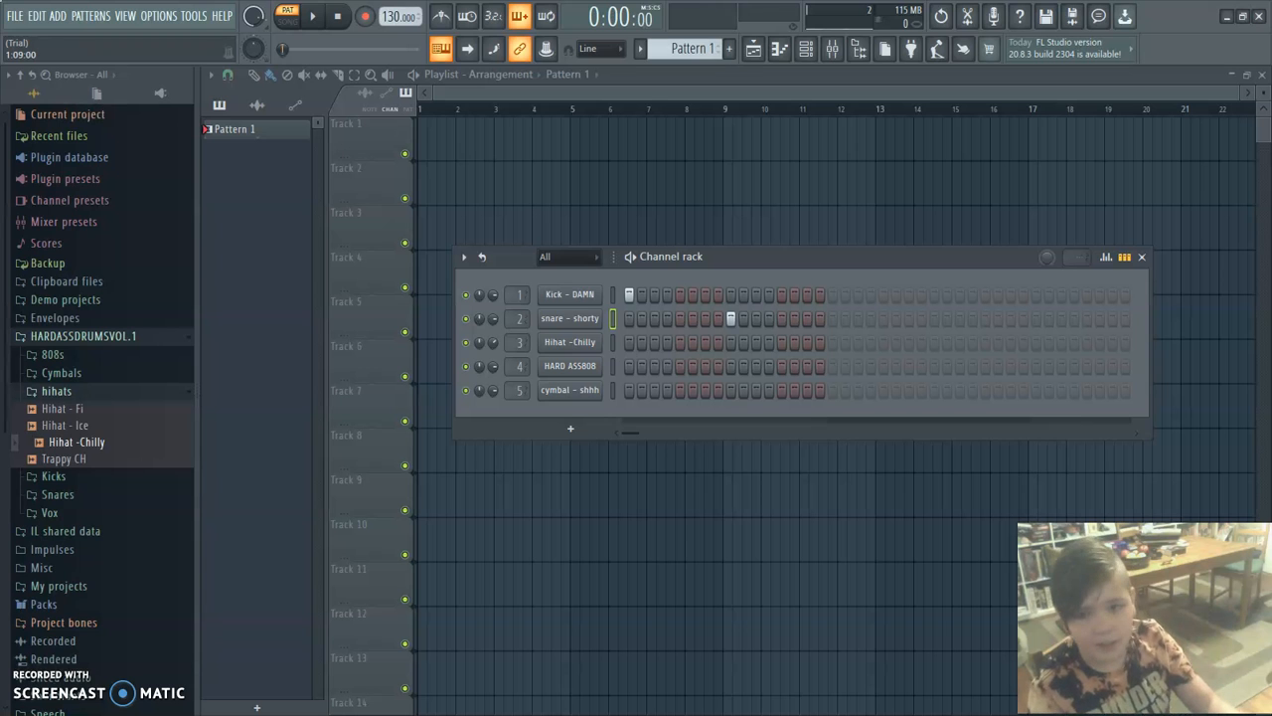
Play back the pattern, select the Kick - DAMN channel, and load Fruity parametric EQ 2 on mixer Insert 1.
key("space")
key("space")
left_click(614, 296)
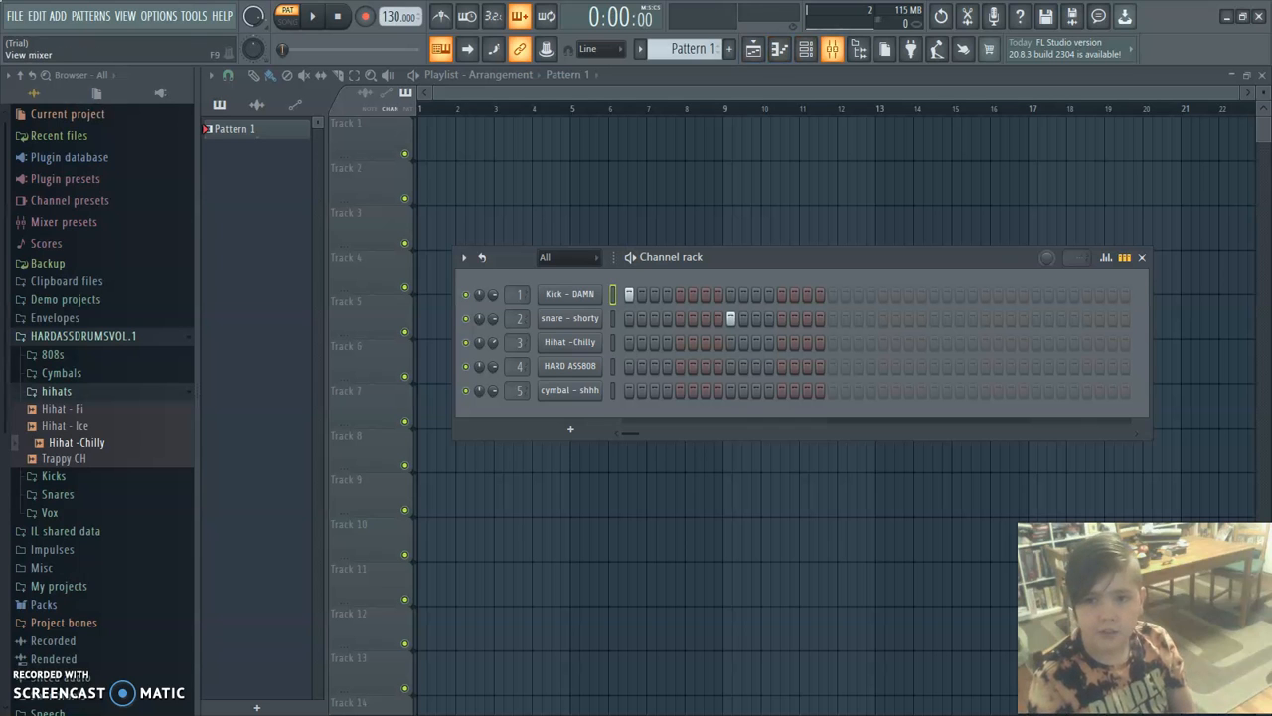
left_click(832, 49)
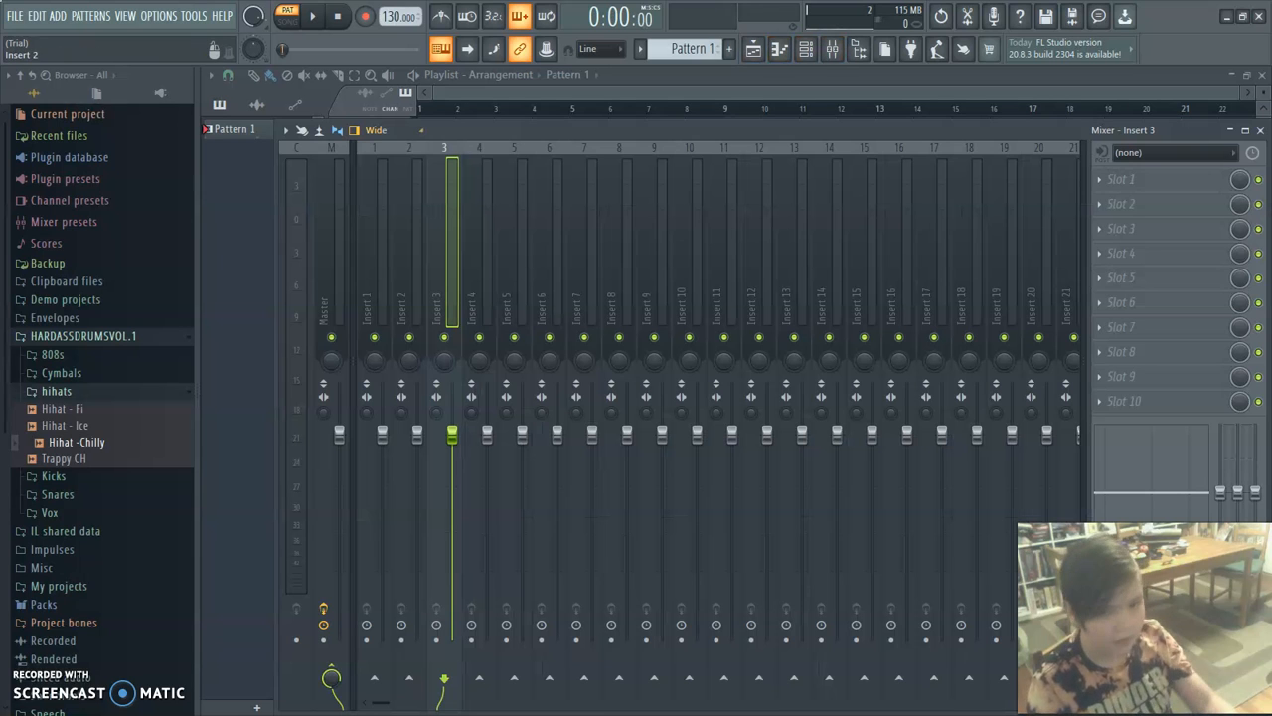
left_click(382, 248)
key("v")
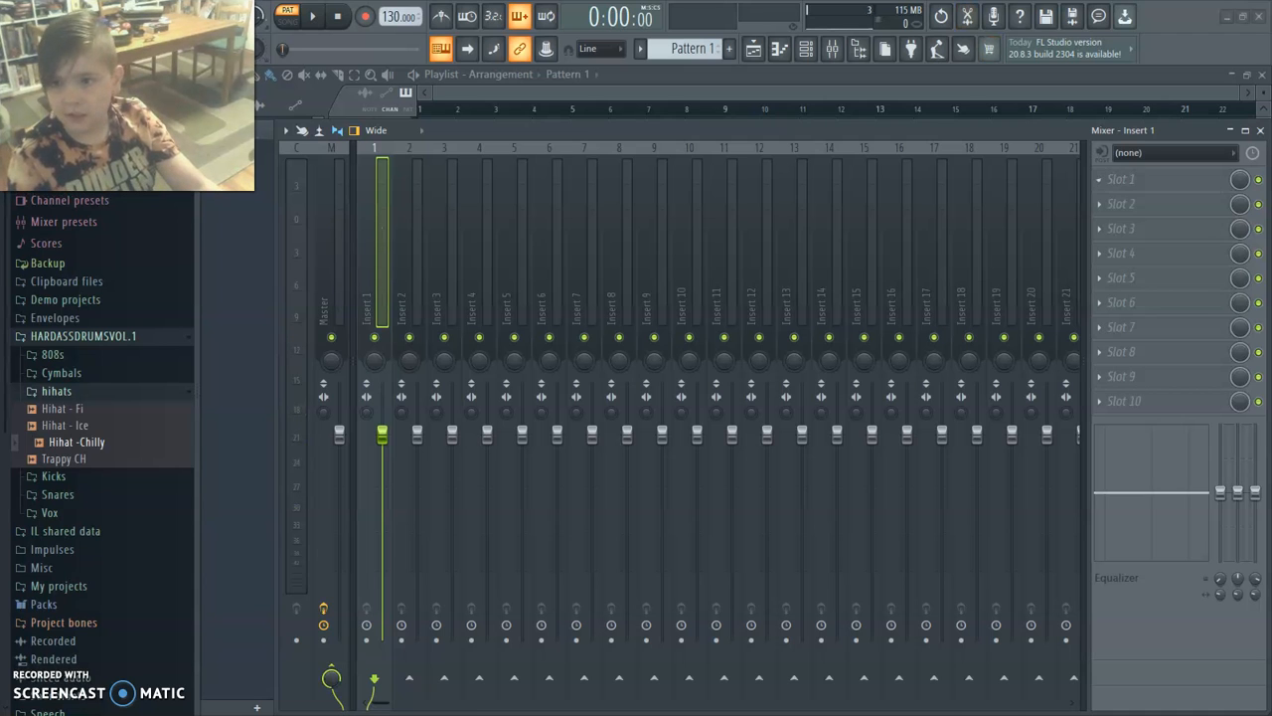
left_click(1143, 179)
left_click(881, 545)
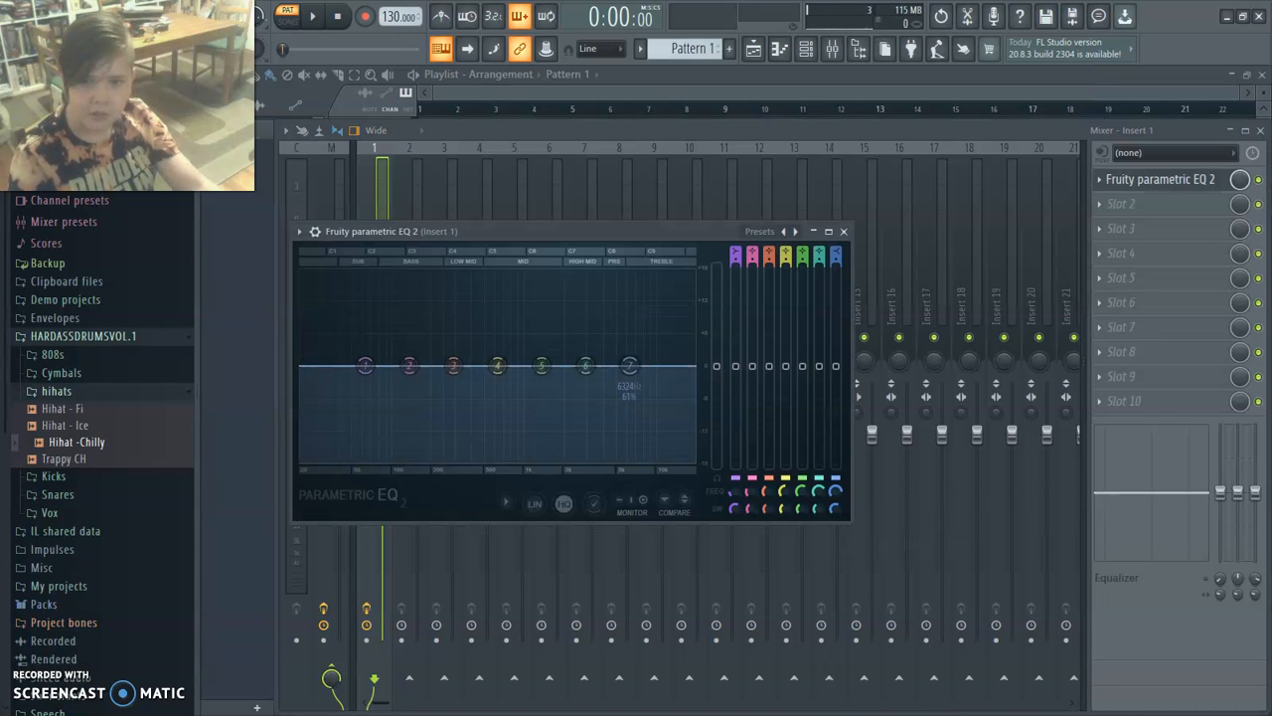
Change band 7 of the Insert 1 EQ to Low pass and lower its frequency to about 1187 Hz while auditioning the kick.
right_click(629, 366)
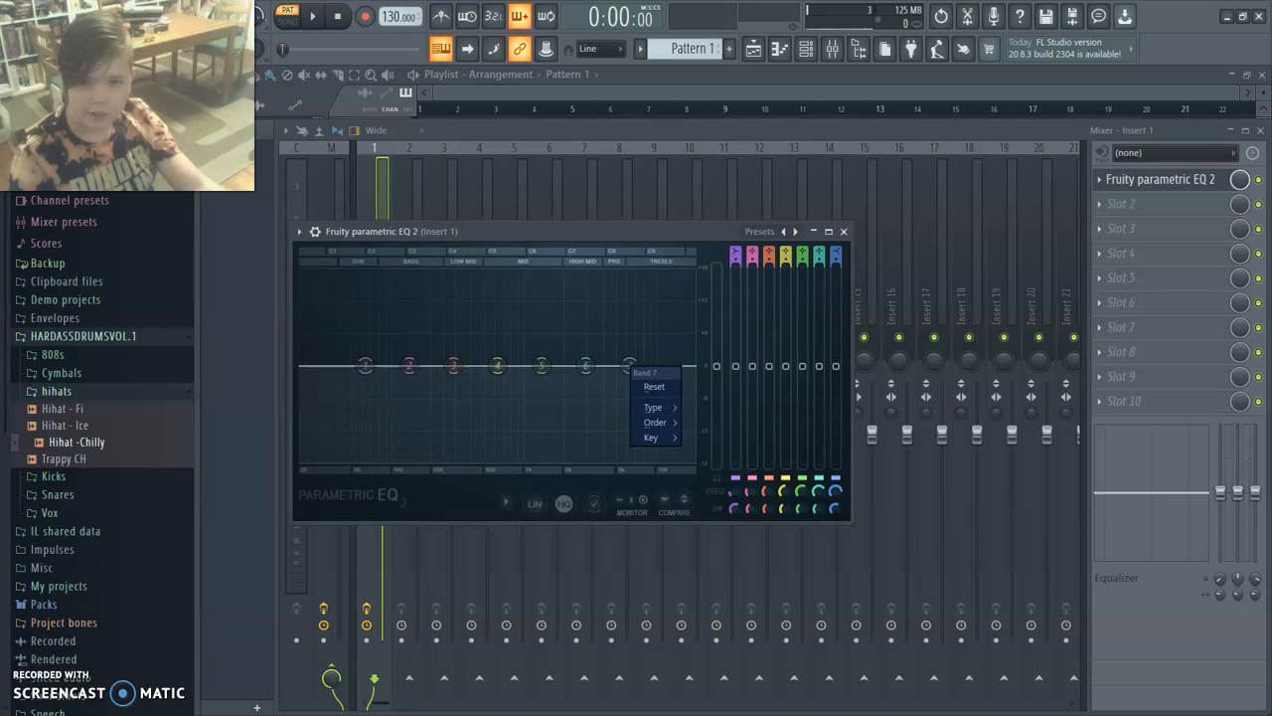
left_click(629, 366)
right_click(629, 366)
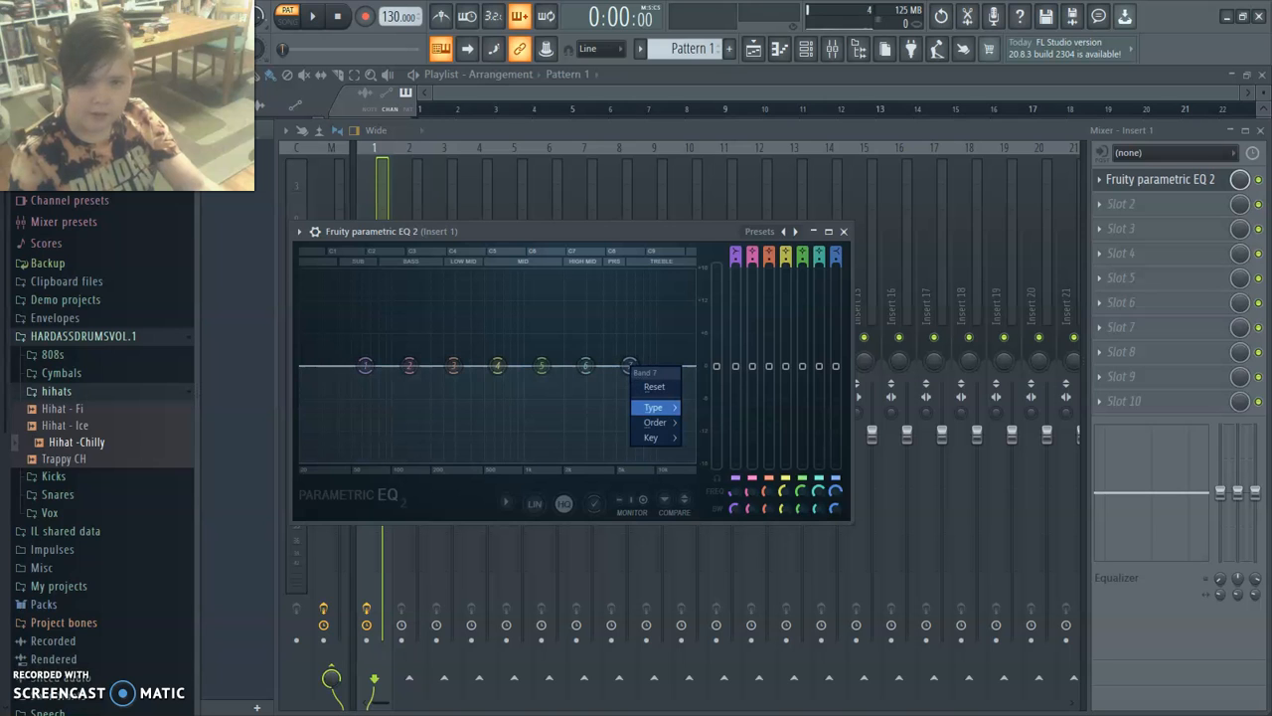
mouse_move(653, 406)
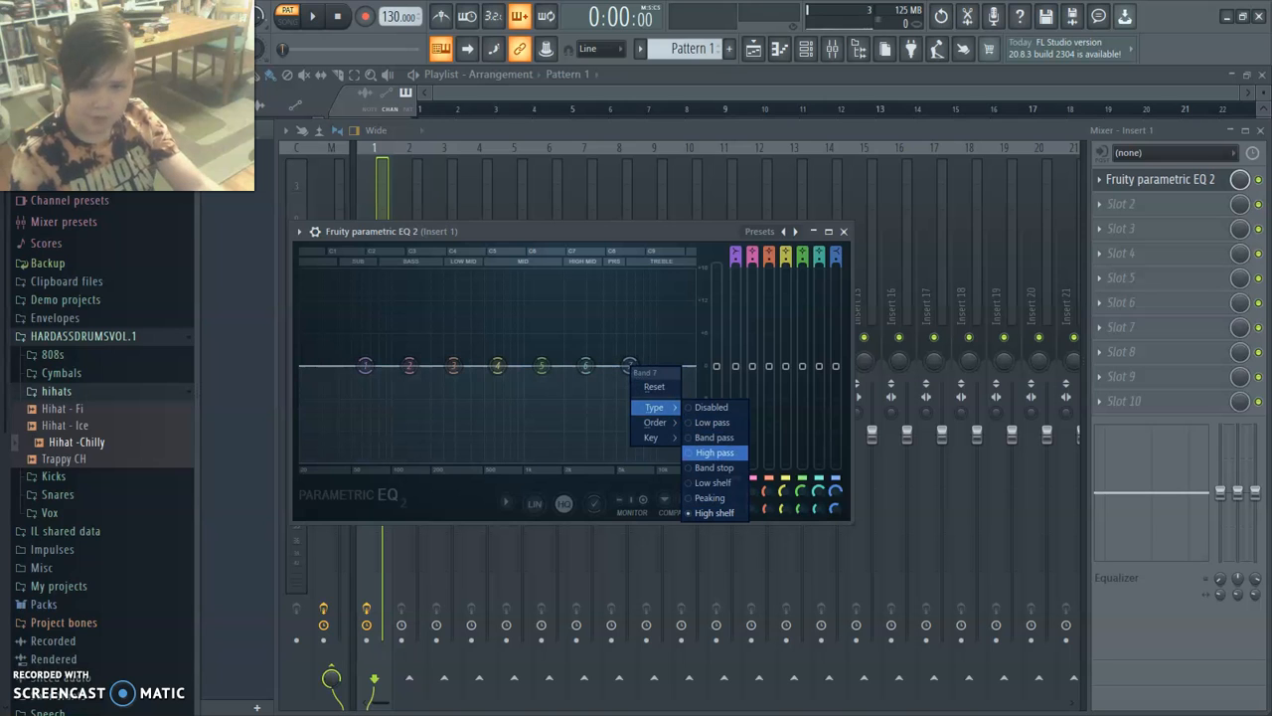
left_click(712, 421)
left_click_drag(630, 366, 534, 366)
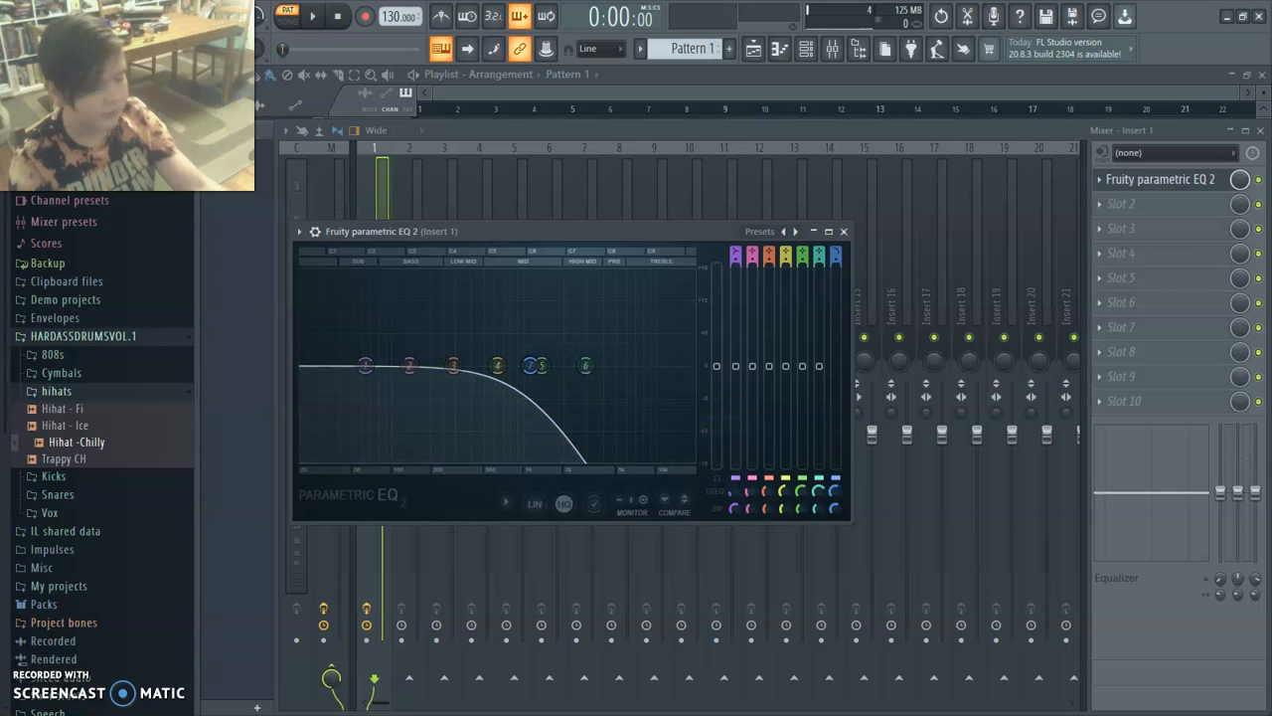
key("z")
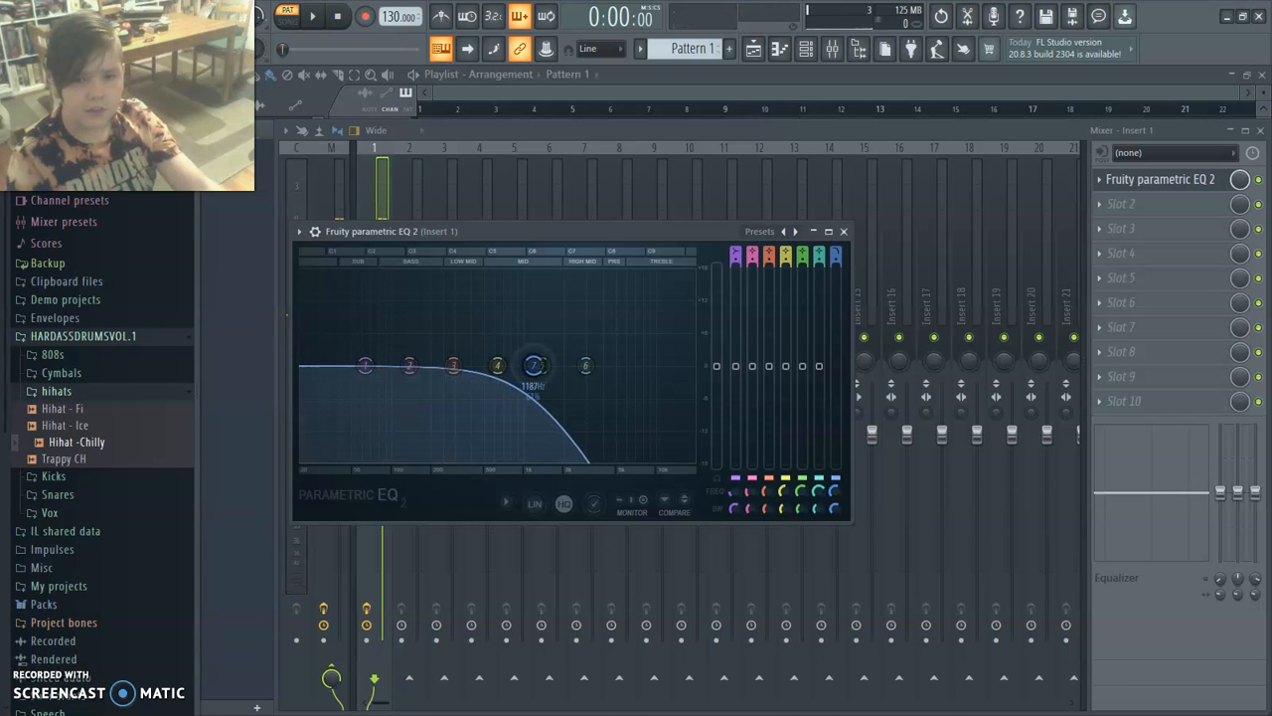
key("z")
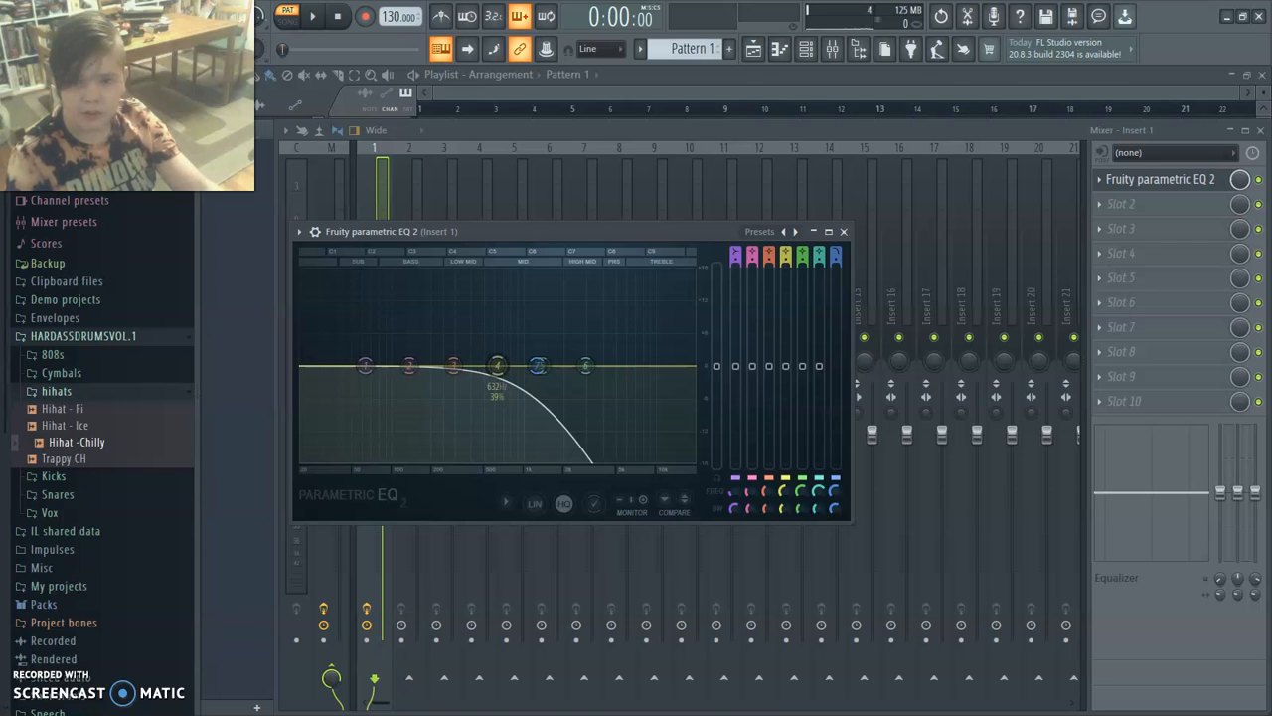
Boost band 4 of the kick EQ, pull band 7's low-pass cutoff slightly lower, and close the EQ.
left_click_drag(497, 366, 506, 325)
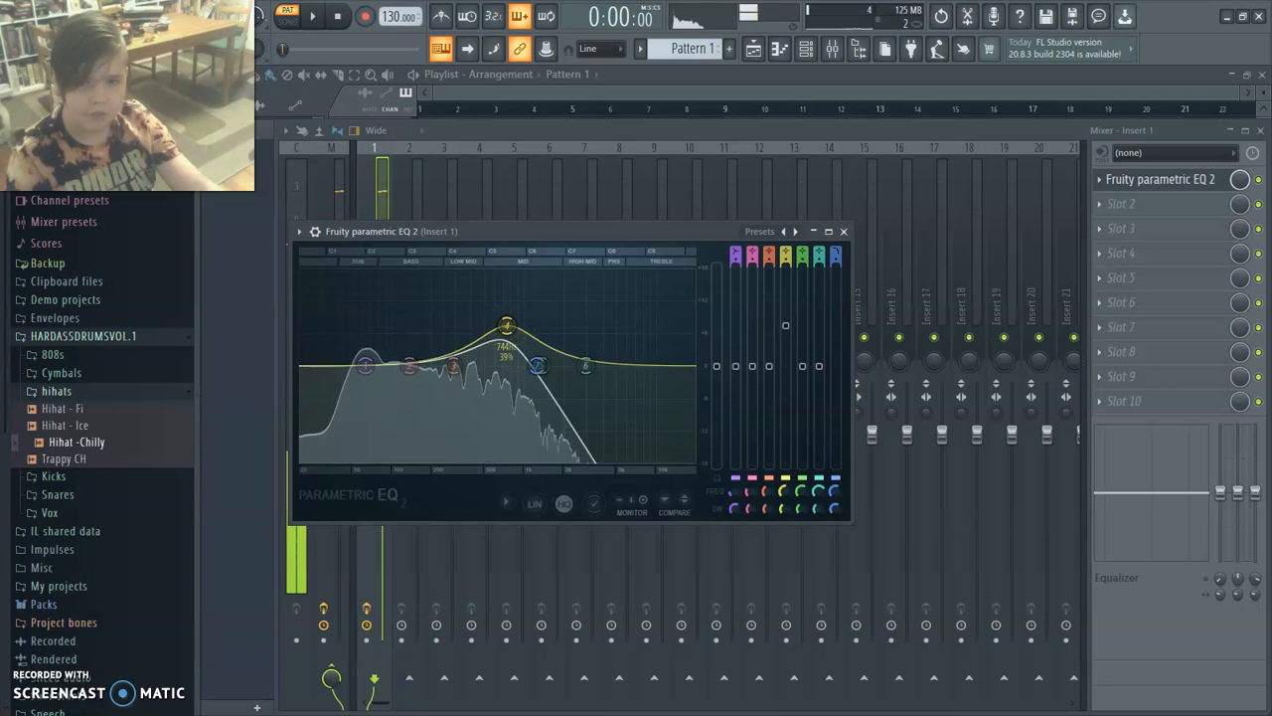
left_click_drag(537, 364, 513, 318)
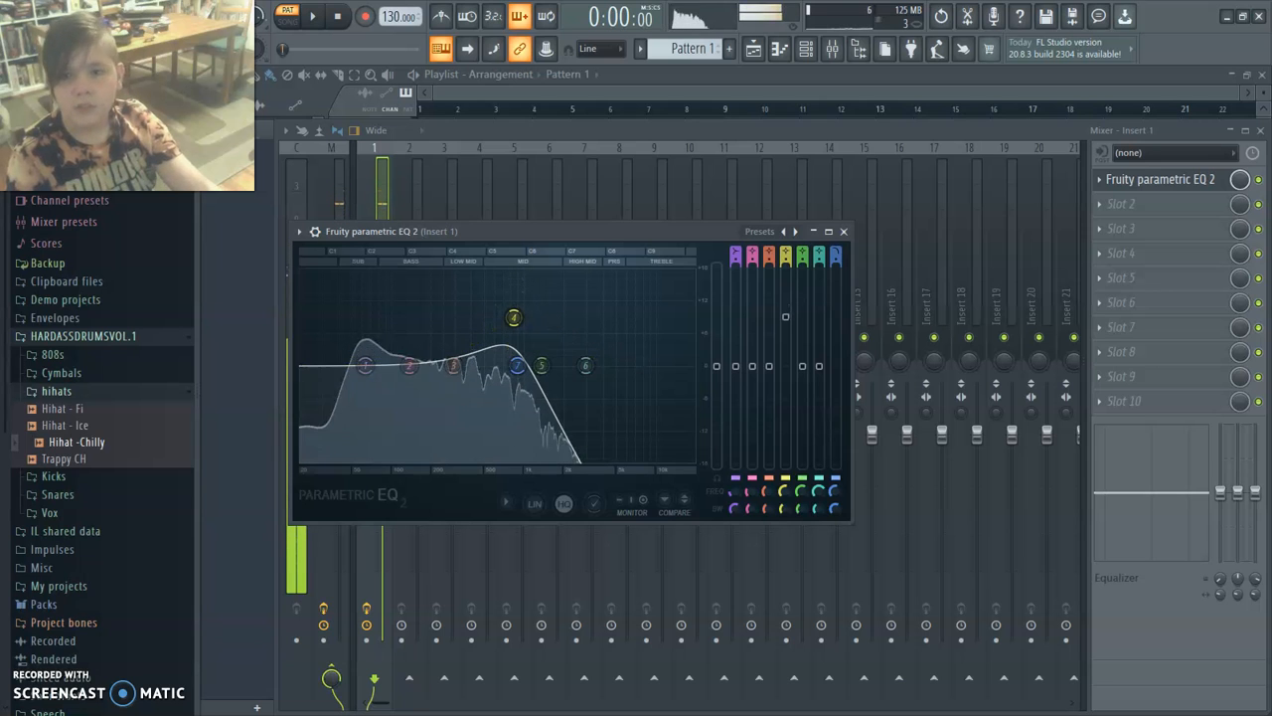
left_click(843, 230)
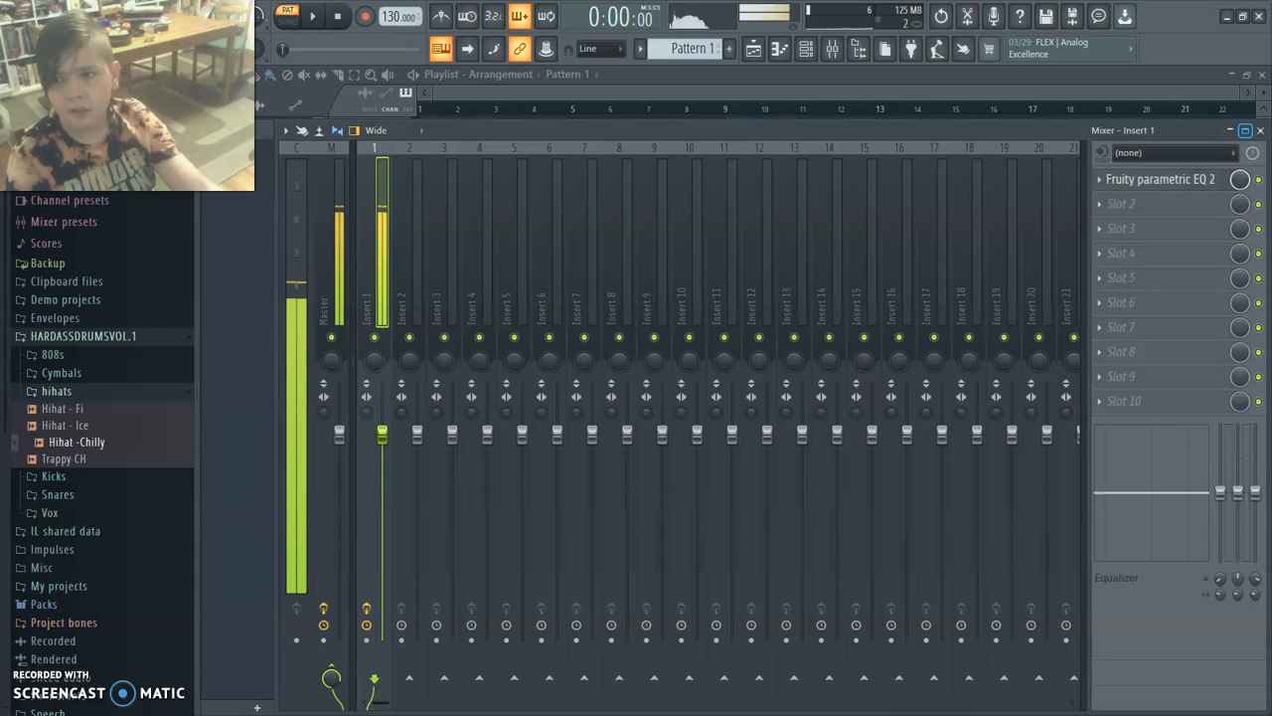
Load Fruity parametric EQ 2 on mixer Insert 2.
left_click(409, 249)
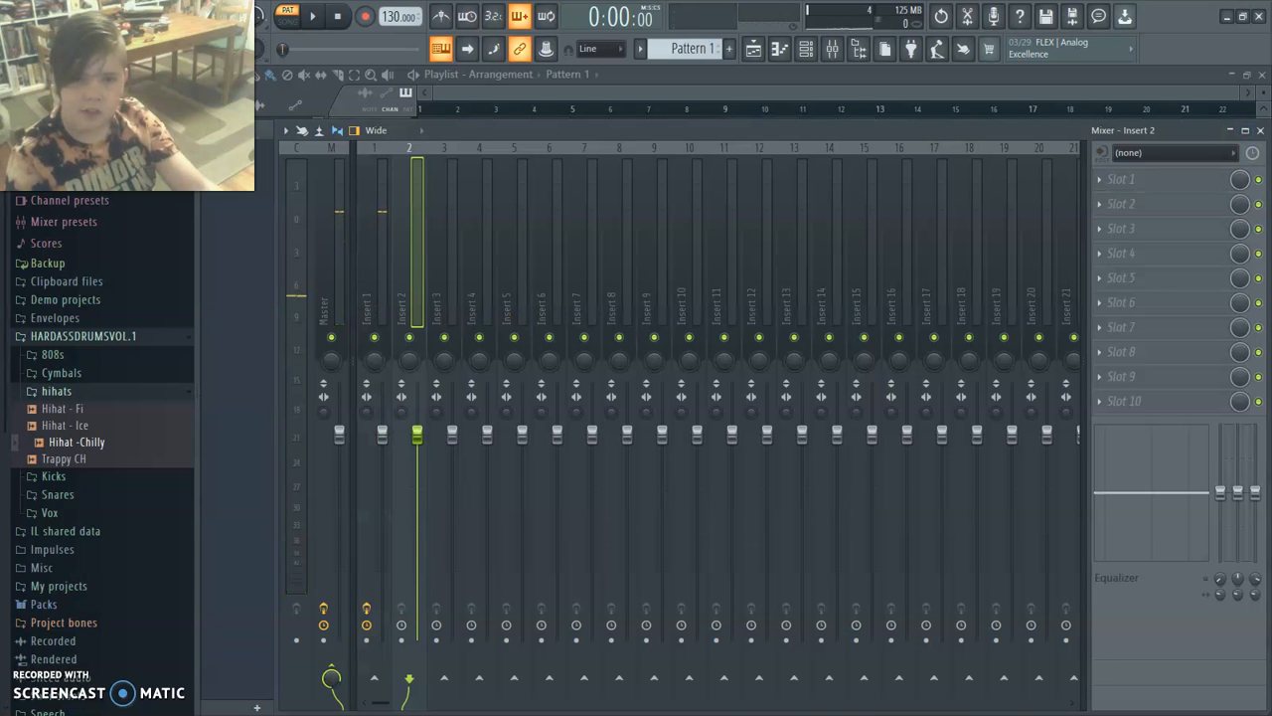
left_click(1122, 179)
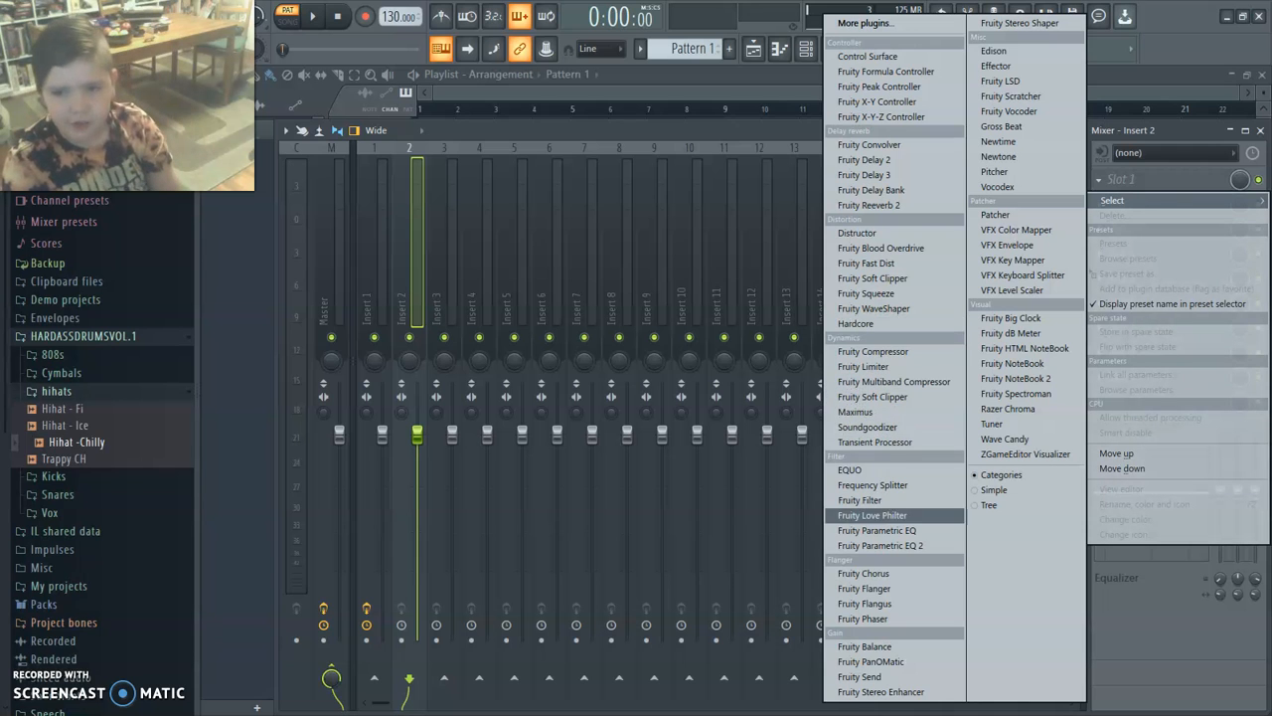
left_click(880, 545)
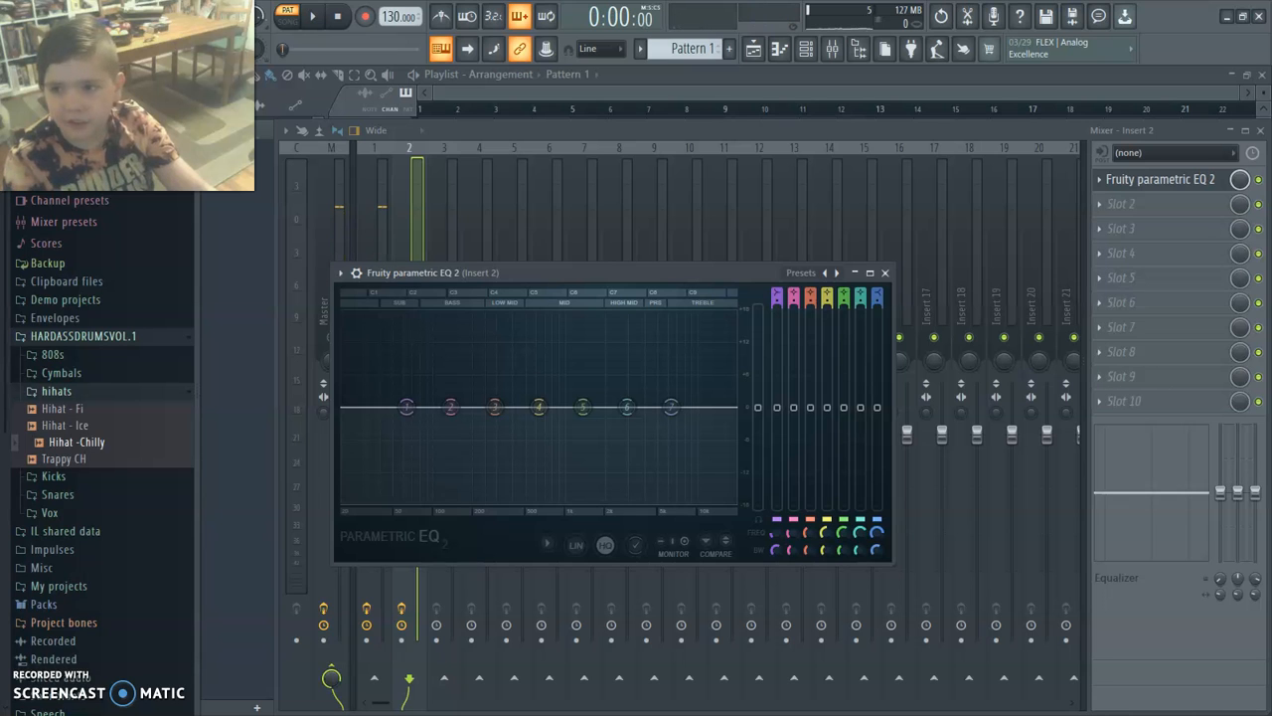
Clear the EQ and mixer windows to select the snare - shorty channel, and audition the snare with the mixer reopened.
left_click(854, 273)
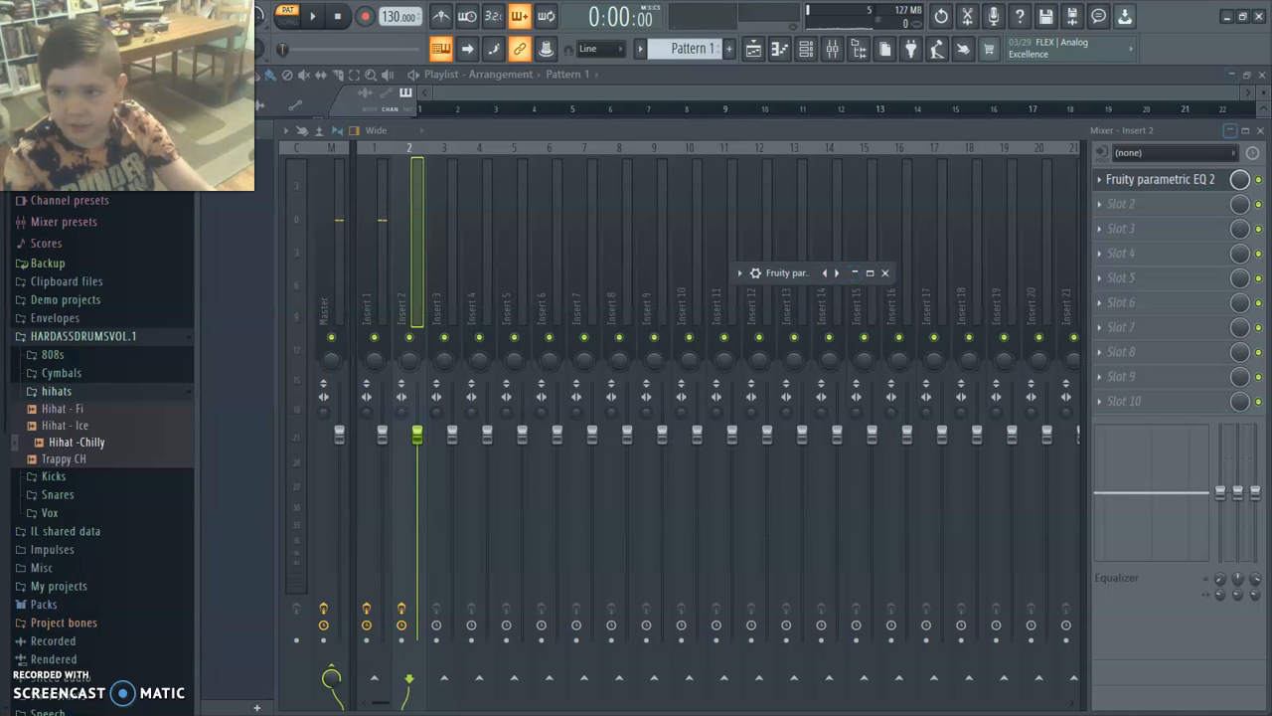
left_click(1230, 131)
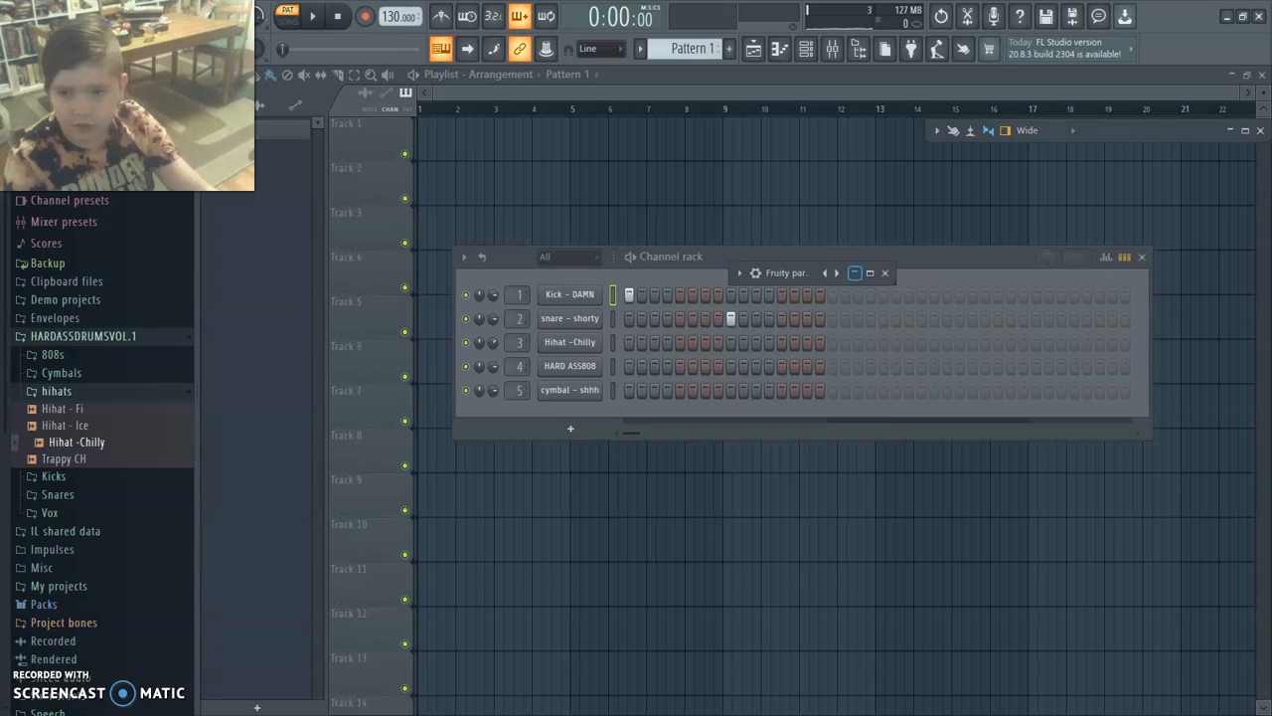
left_click(855, 272)
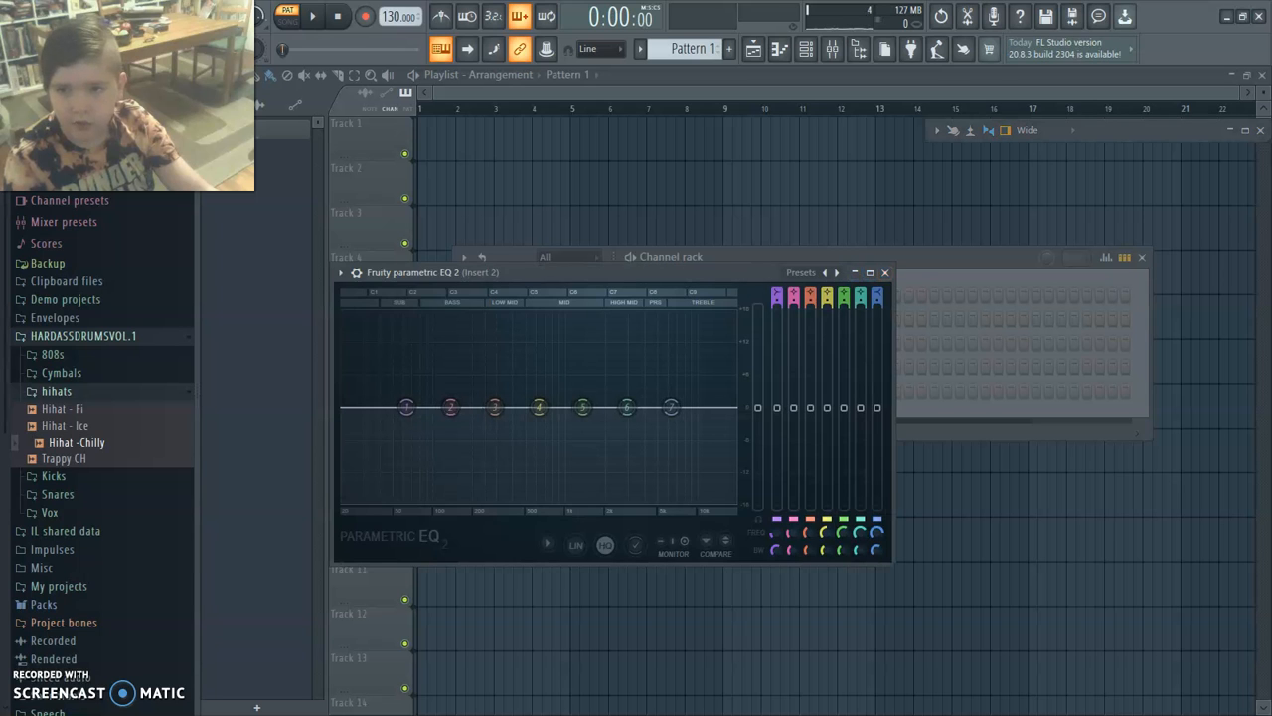
left_click(885, 272)
left_click(1230, 130)
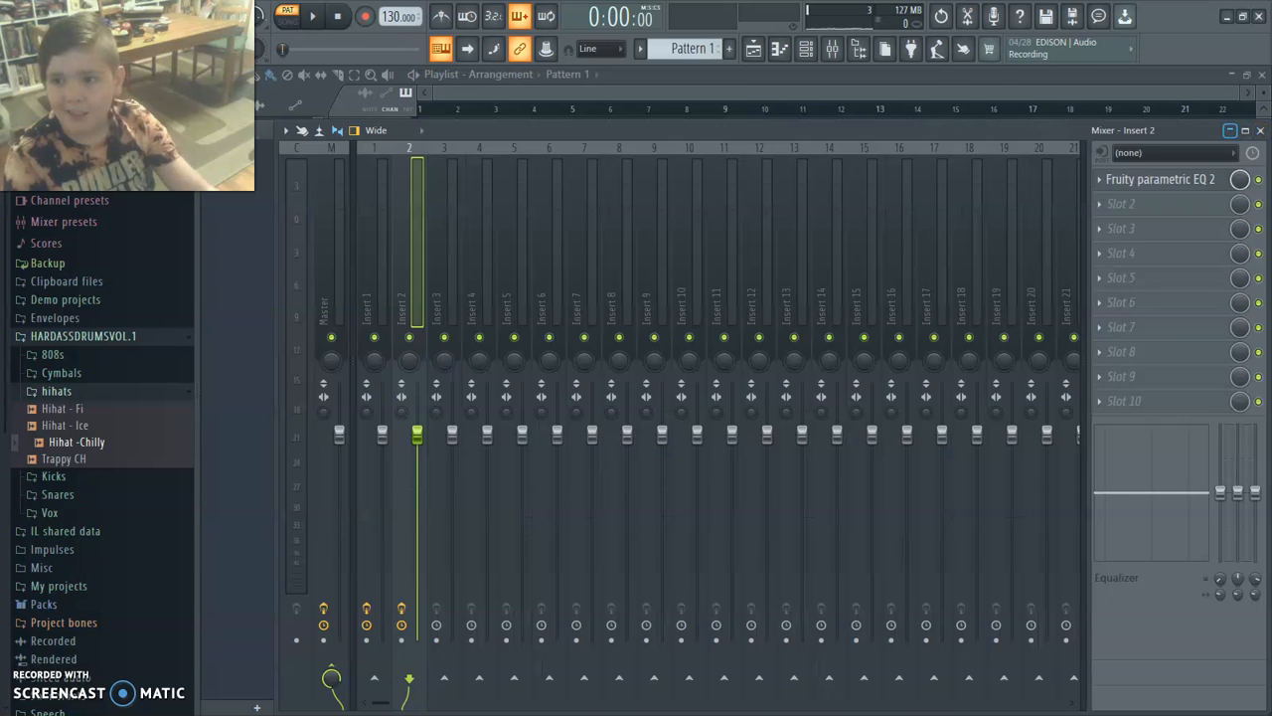
left_click(1260, 130)
left_click(613, 318)
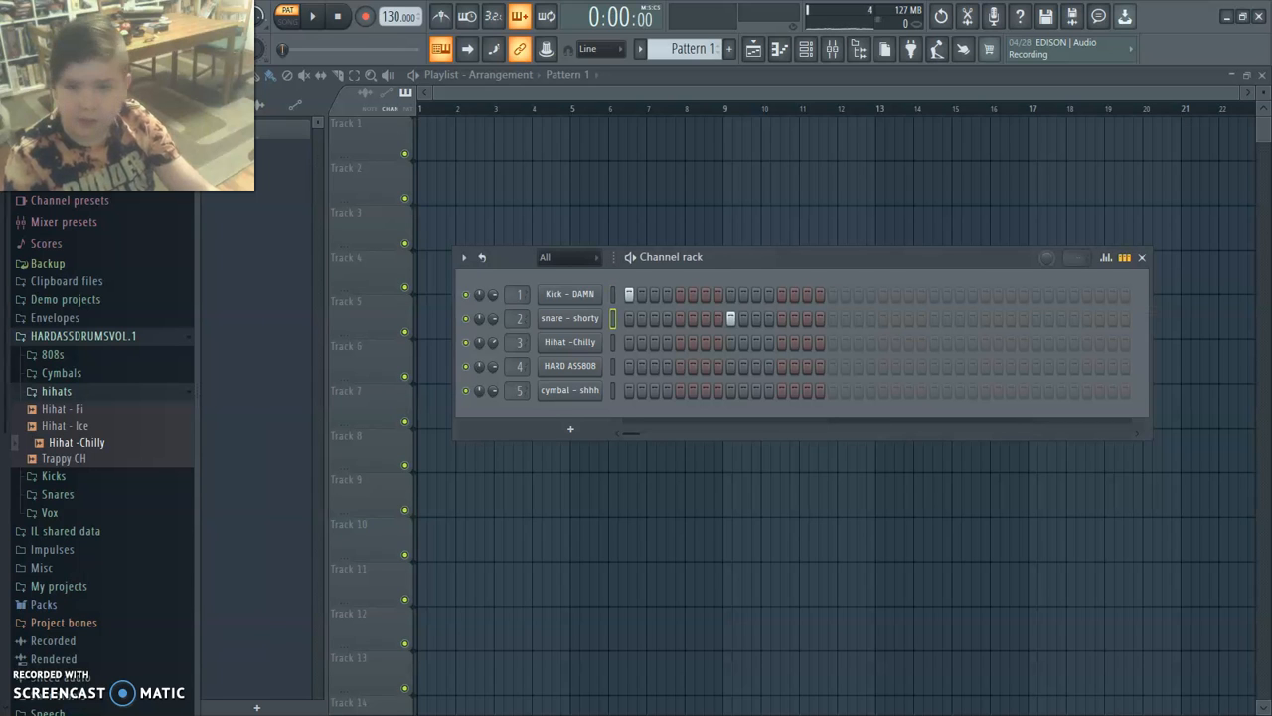
left_click(833, 47)
key("z")
key("z")
key("z")
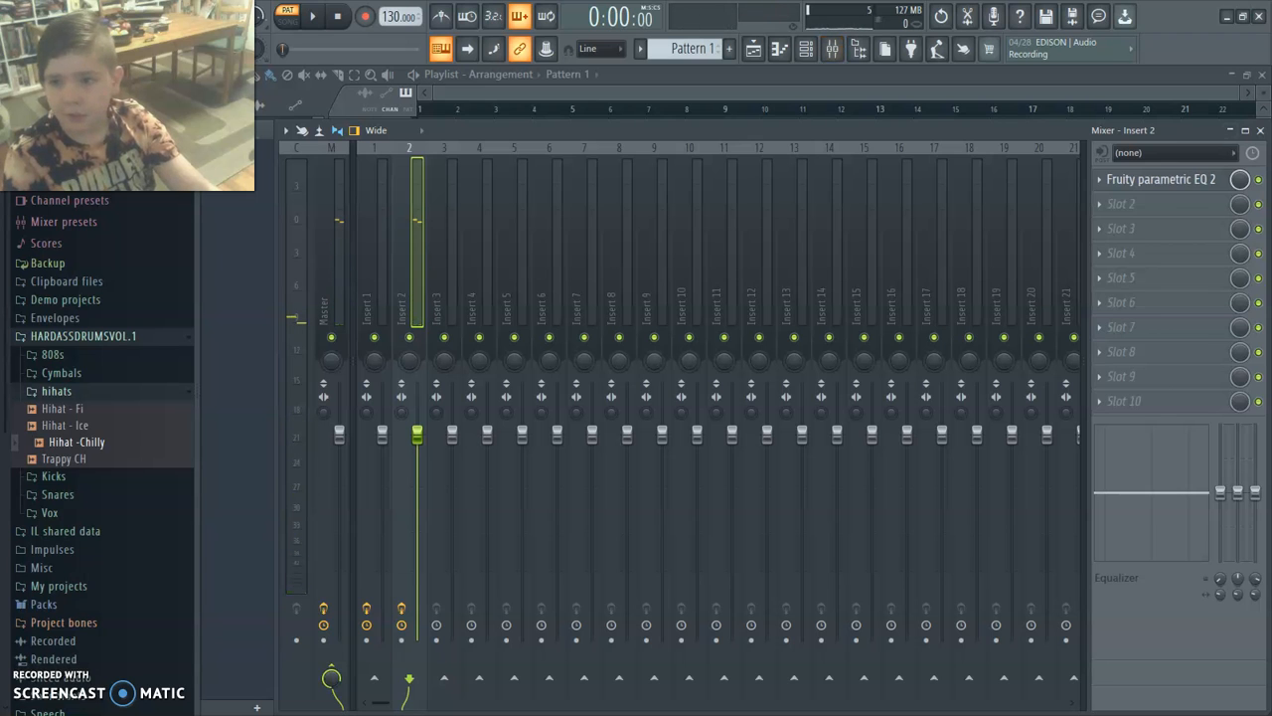
Change band 1 of the Insert 2 EQ to High pass and raise its frequency to about 353 Hz.
left_click(1153, 179)
right_click(406, 407)
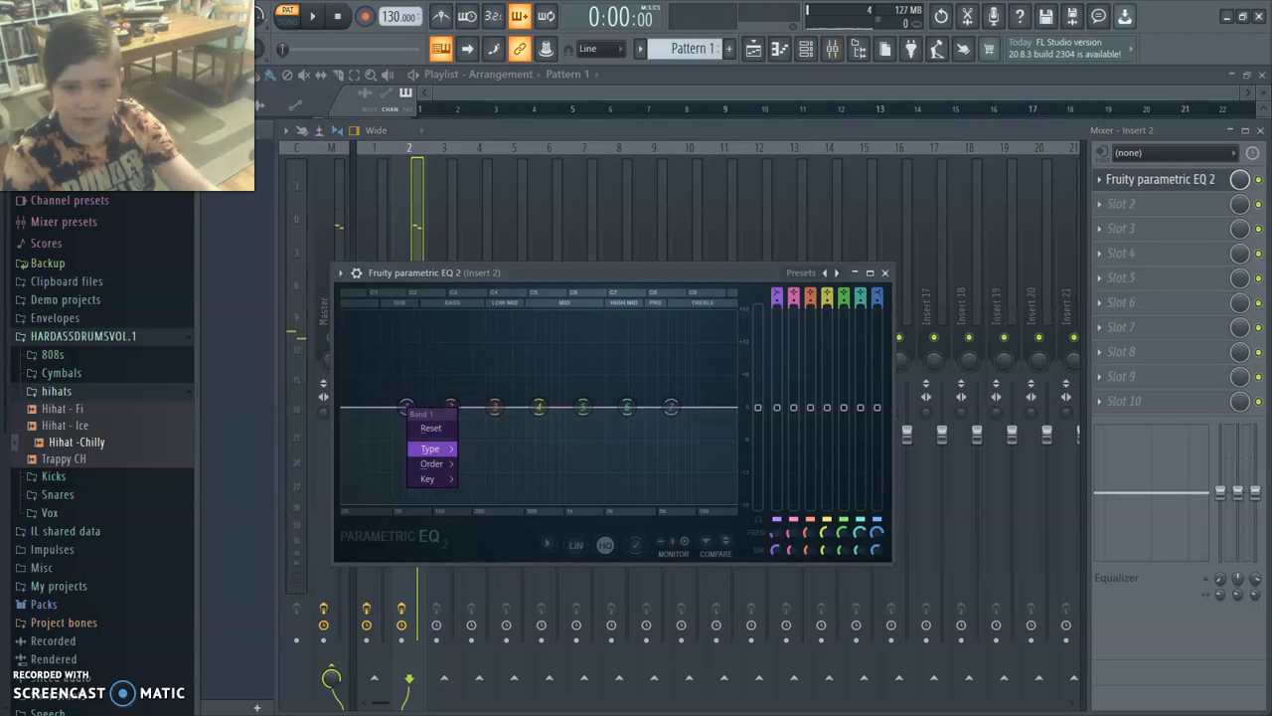
mouse_move(430, 448)
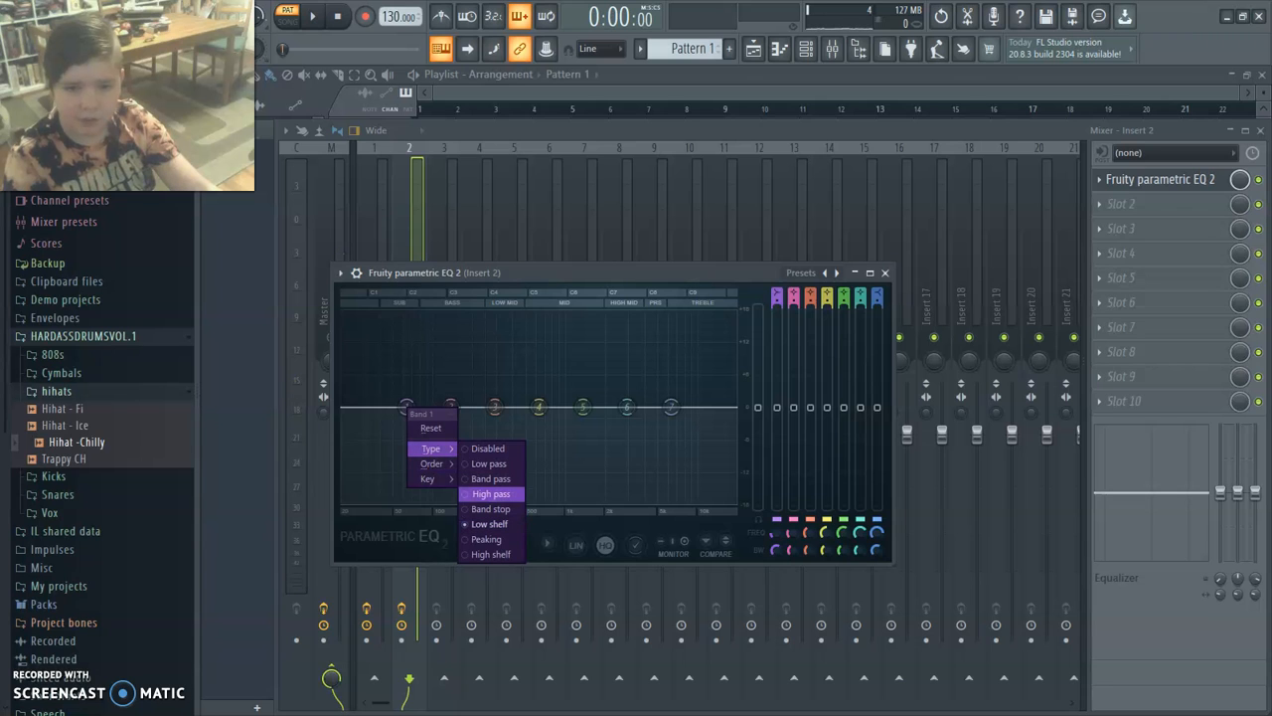
left_click(492, 494)
left_click_drag(406, 407, 504, 406)
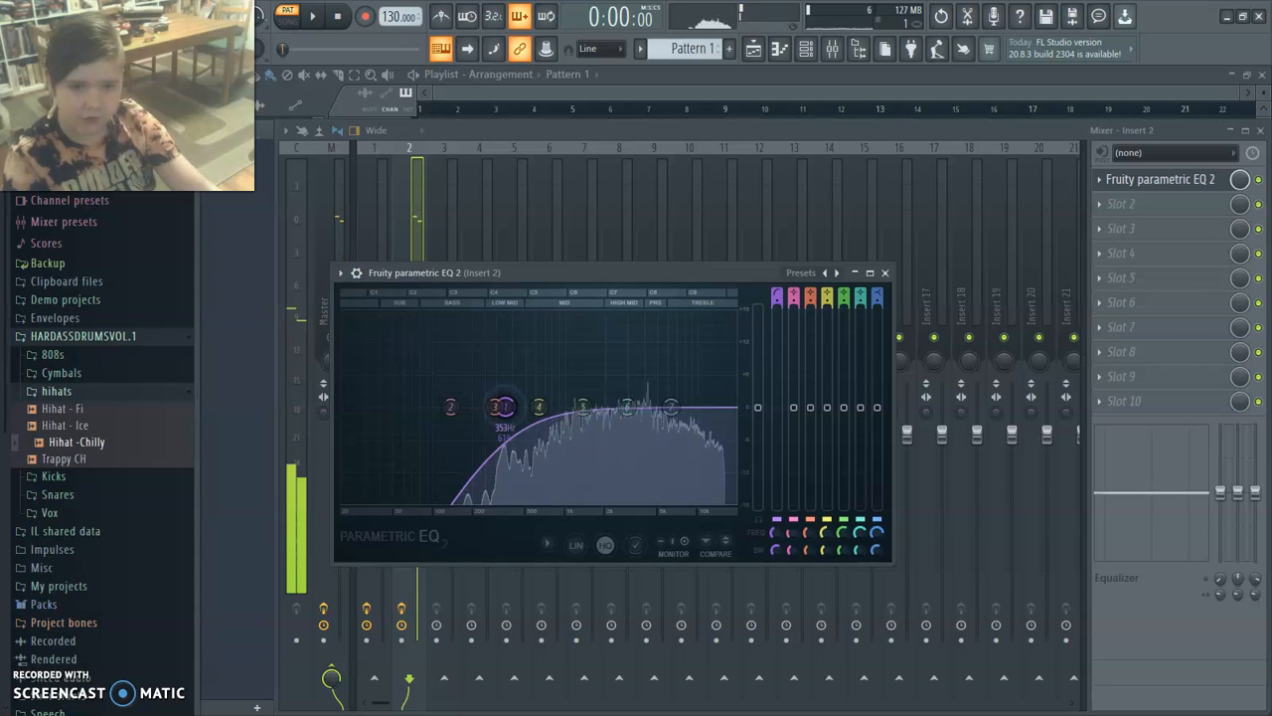
Boost band 7 of the snare EQ at a lower frequency, close the EQ and mixer, and play back the pattern.
left_click_drag(671, 407, 635, 376)
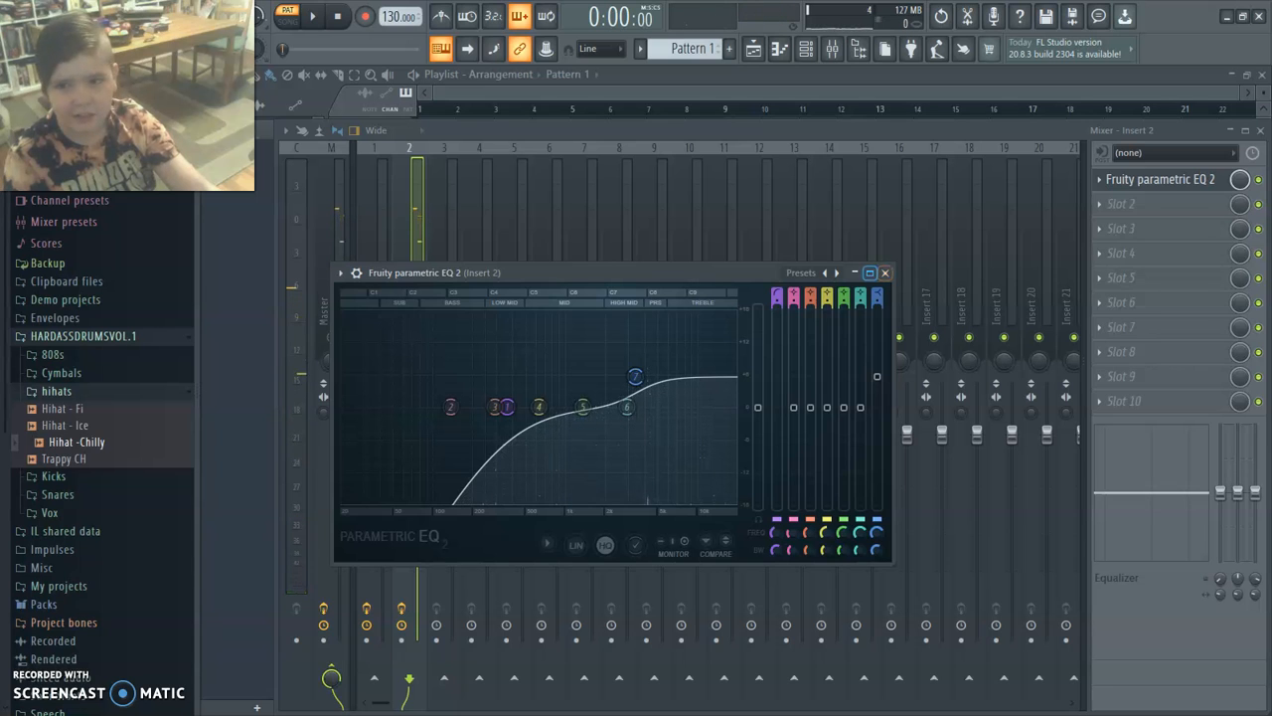
left_click(884, 272)
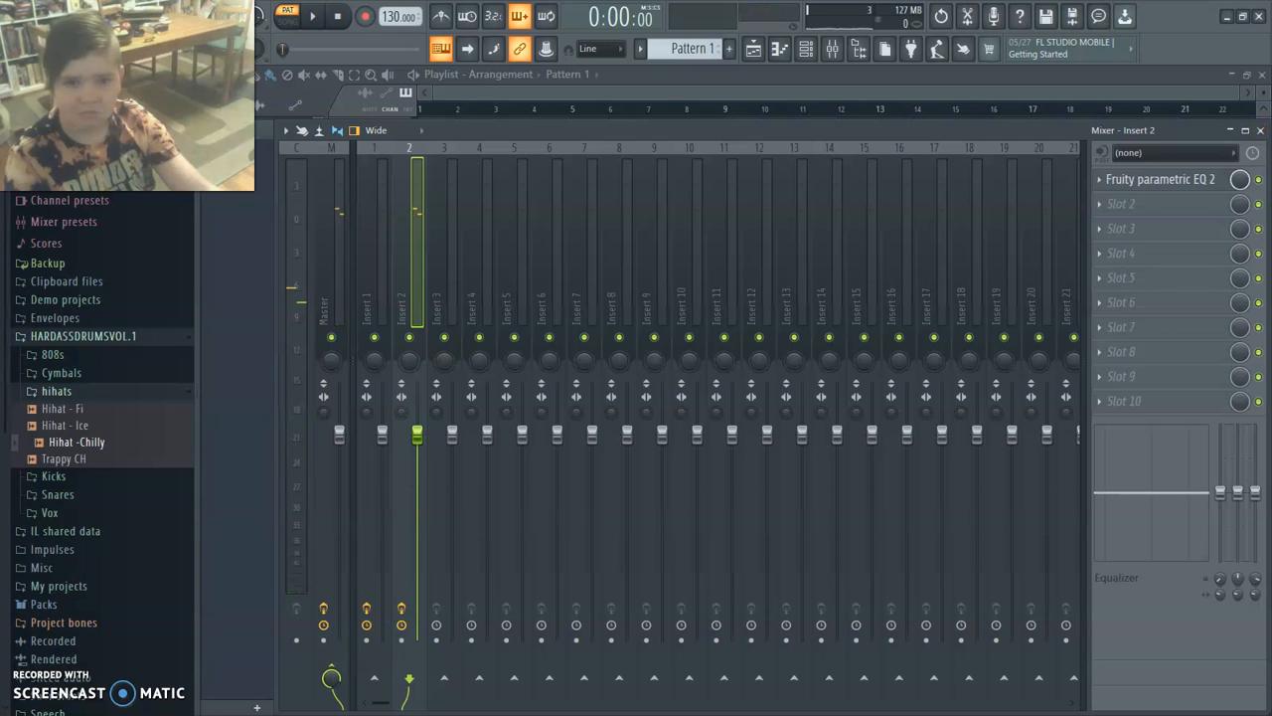
left_click(1261, 130)
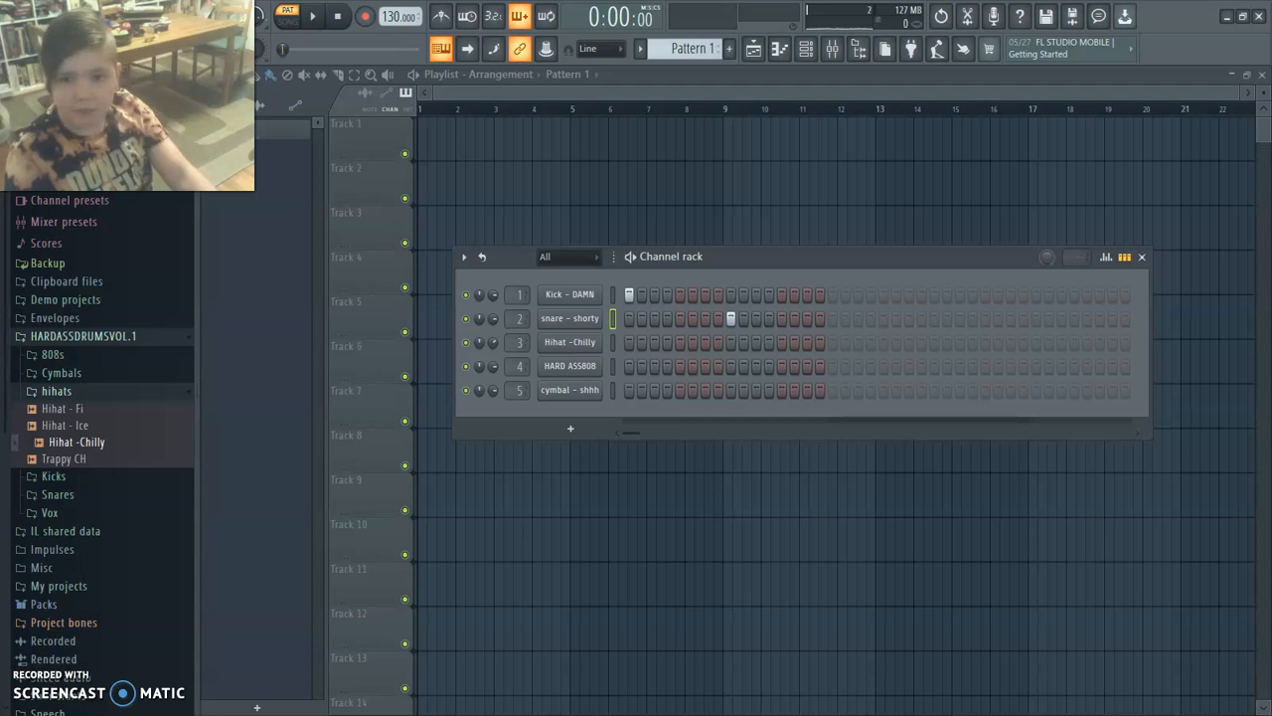
key("space")
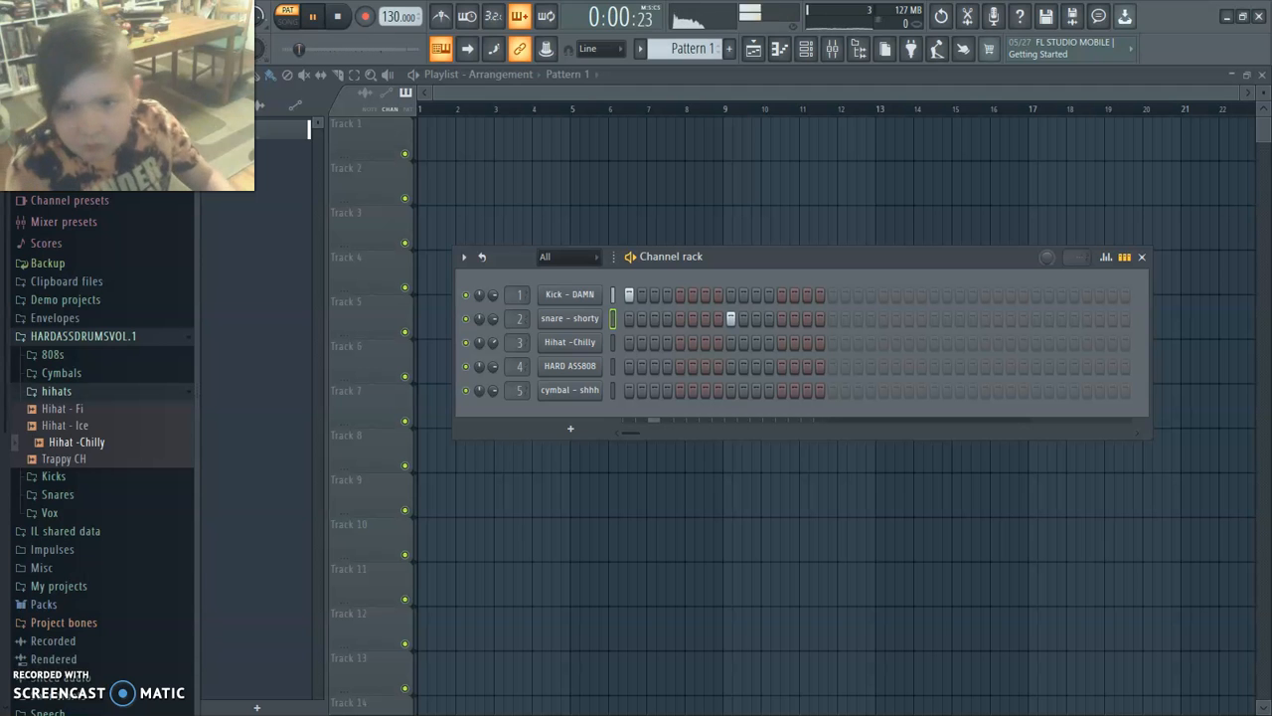
key("space")
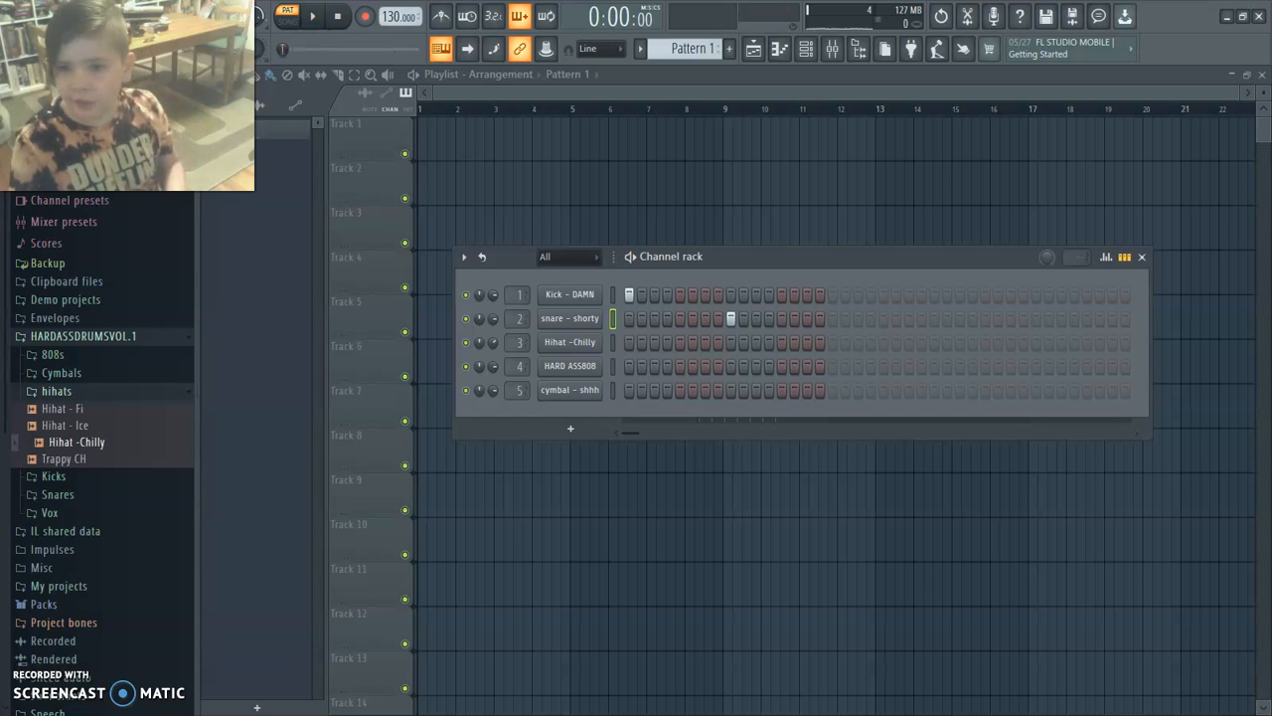
left_click(985, 319)
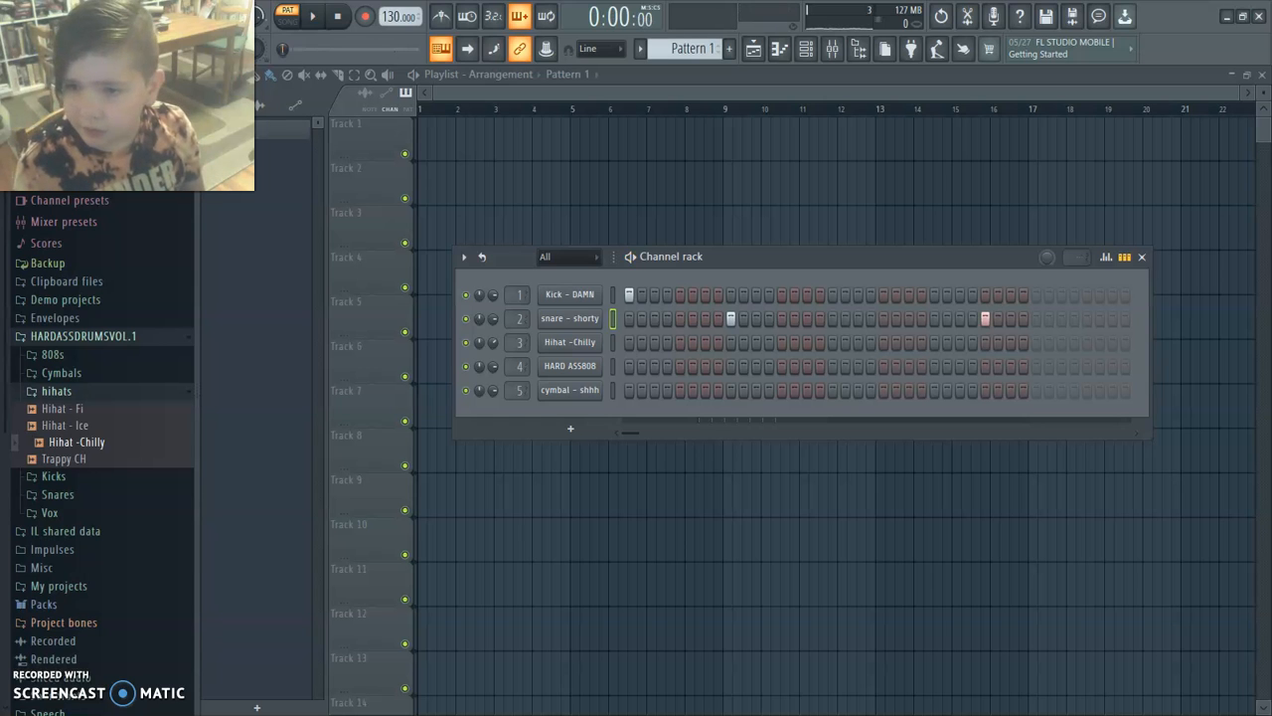
right_click(986, 319)
right_click(985, 295)
Add Kick - DAMN hits on steps 21, 27 and 31 and a snare - shorty hit on step 25, and play back the pattern.
left_click(1011, 294)
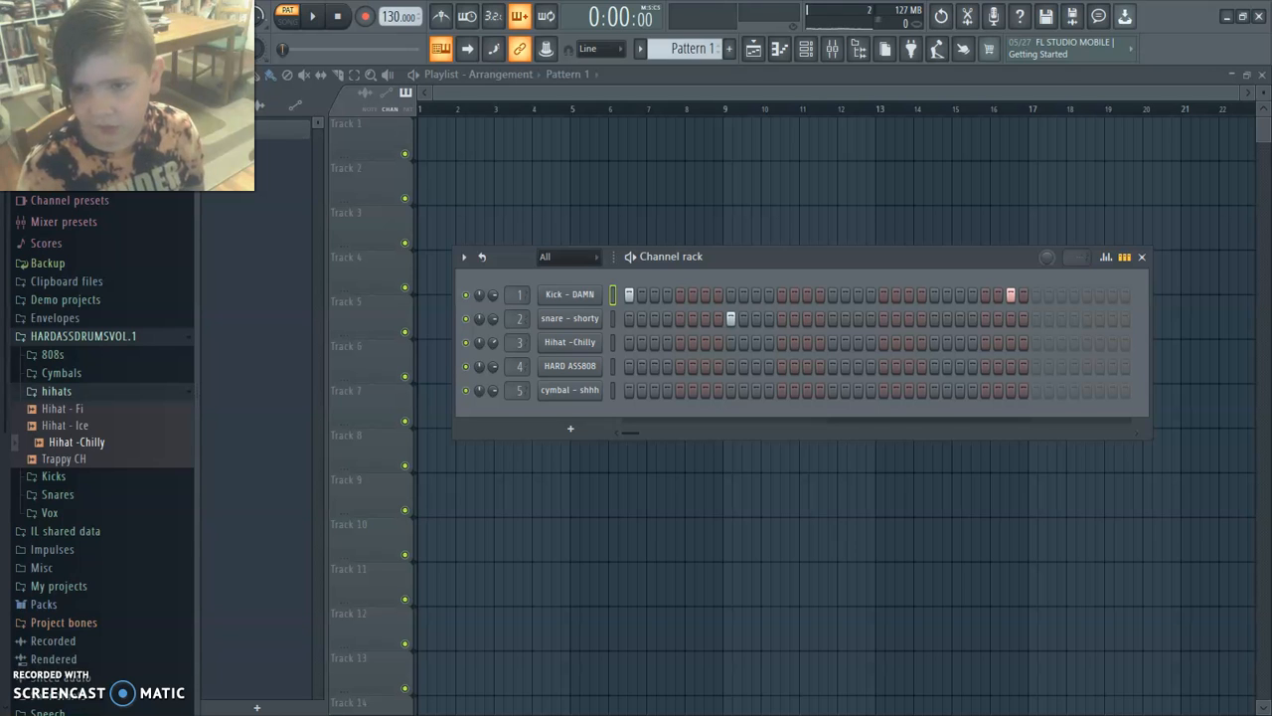
left_click(883, 295)
left_click(935, 319)
left_click(960, 295)
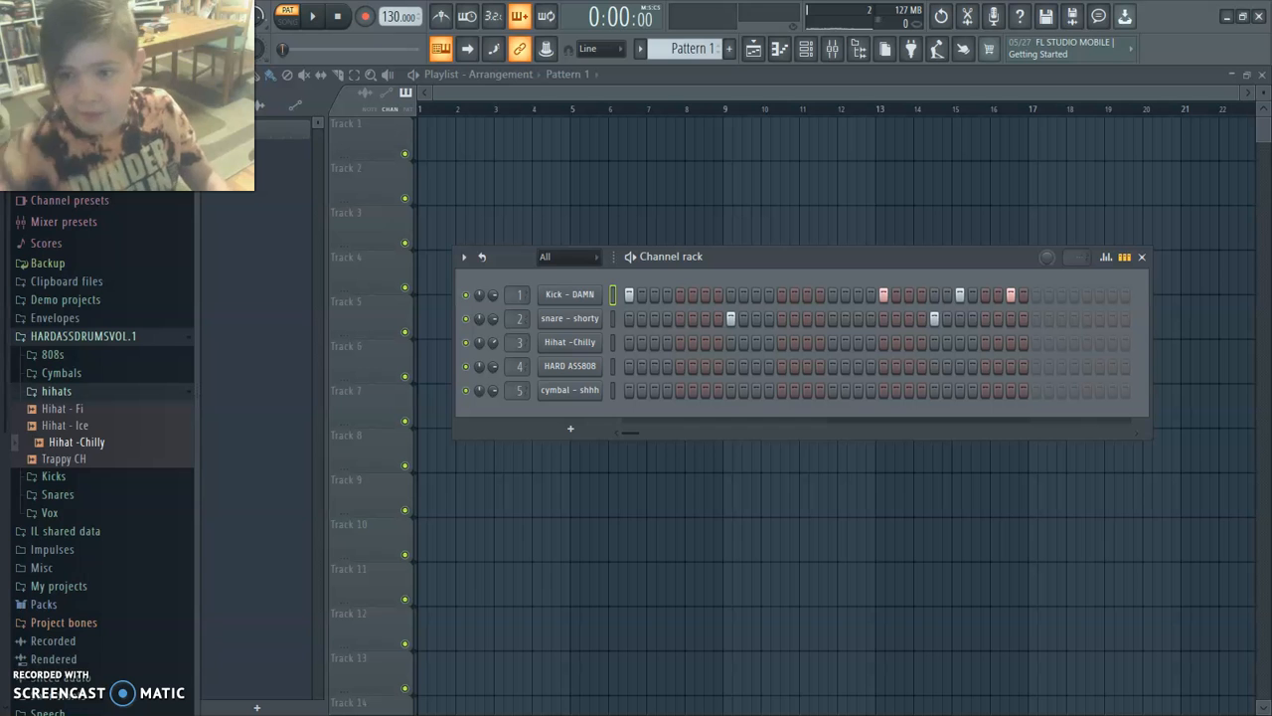
key("space")
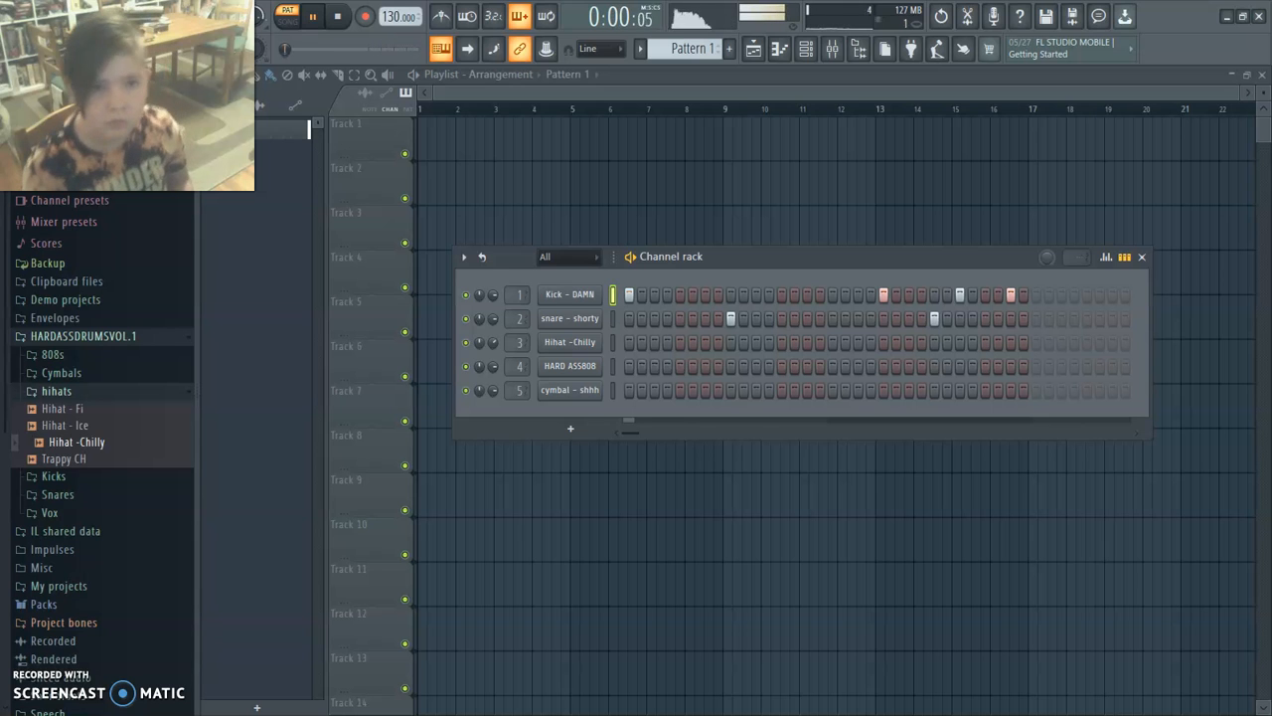
key("space")
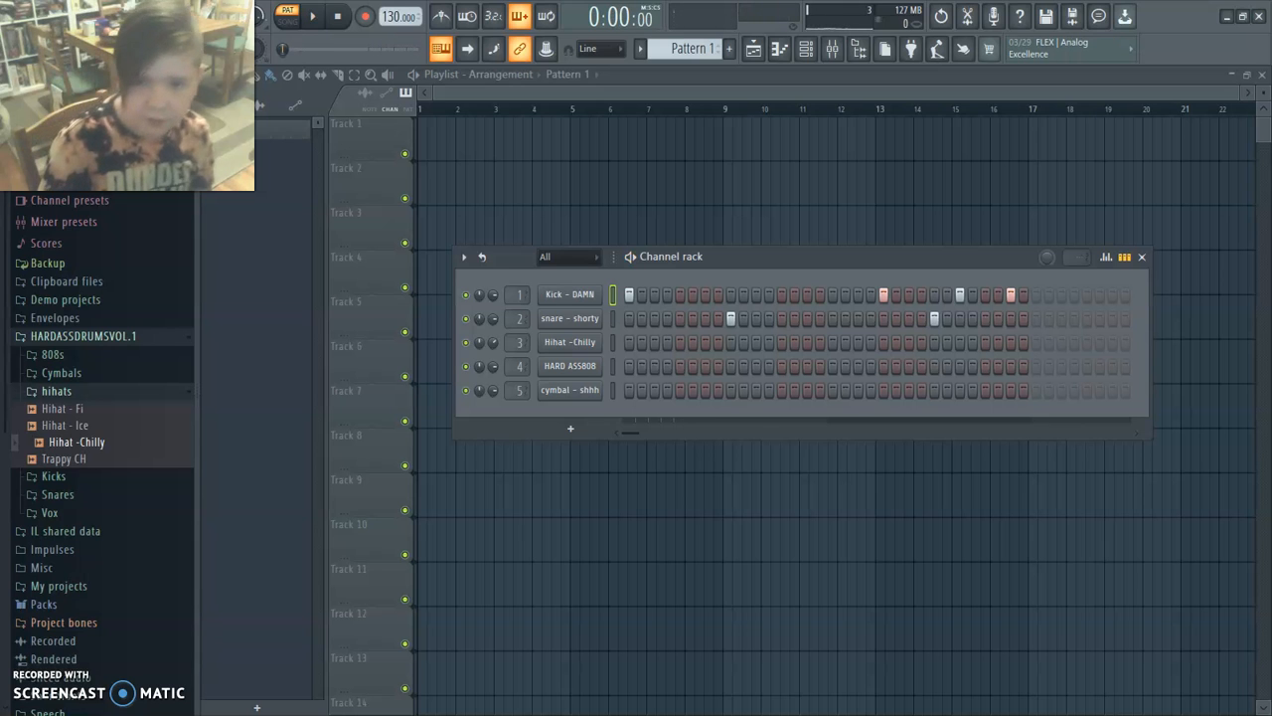
Fill the Hihat -Chilly channel with a hit on every 2 steps and play back the pattern.
right_click(597, 342)
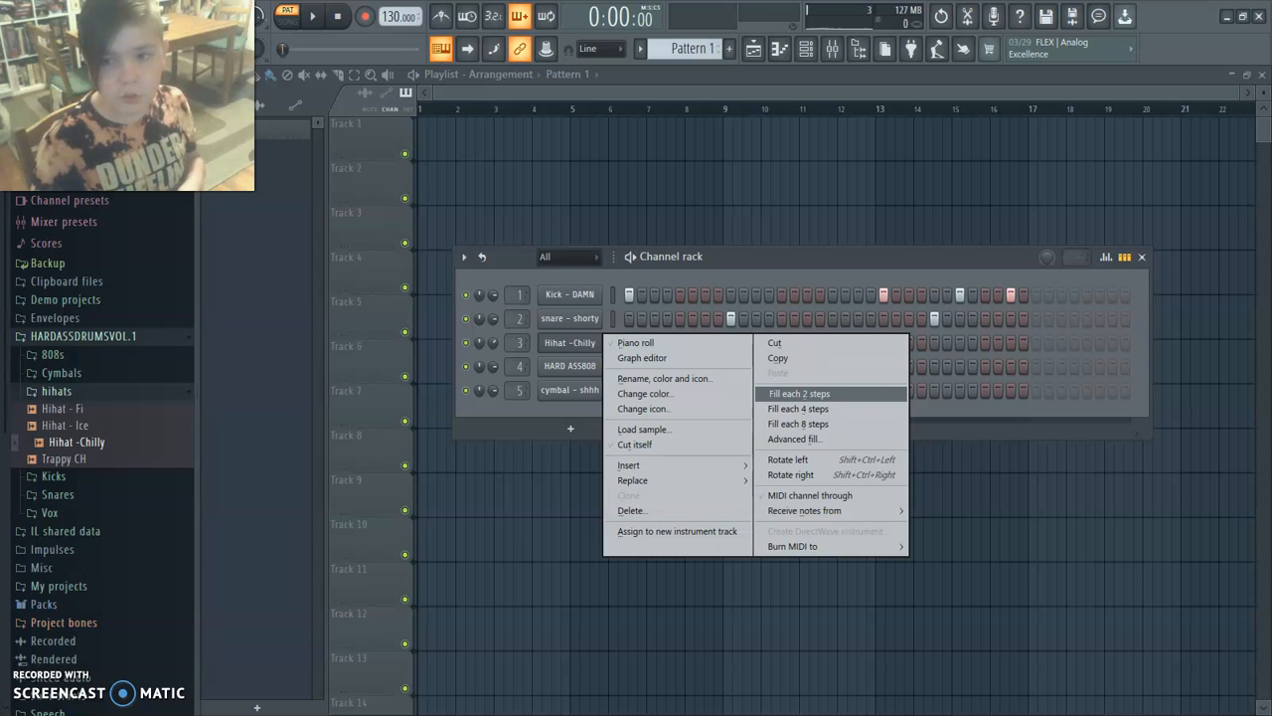
left_click(799, 394)
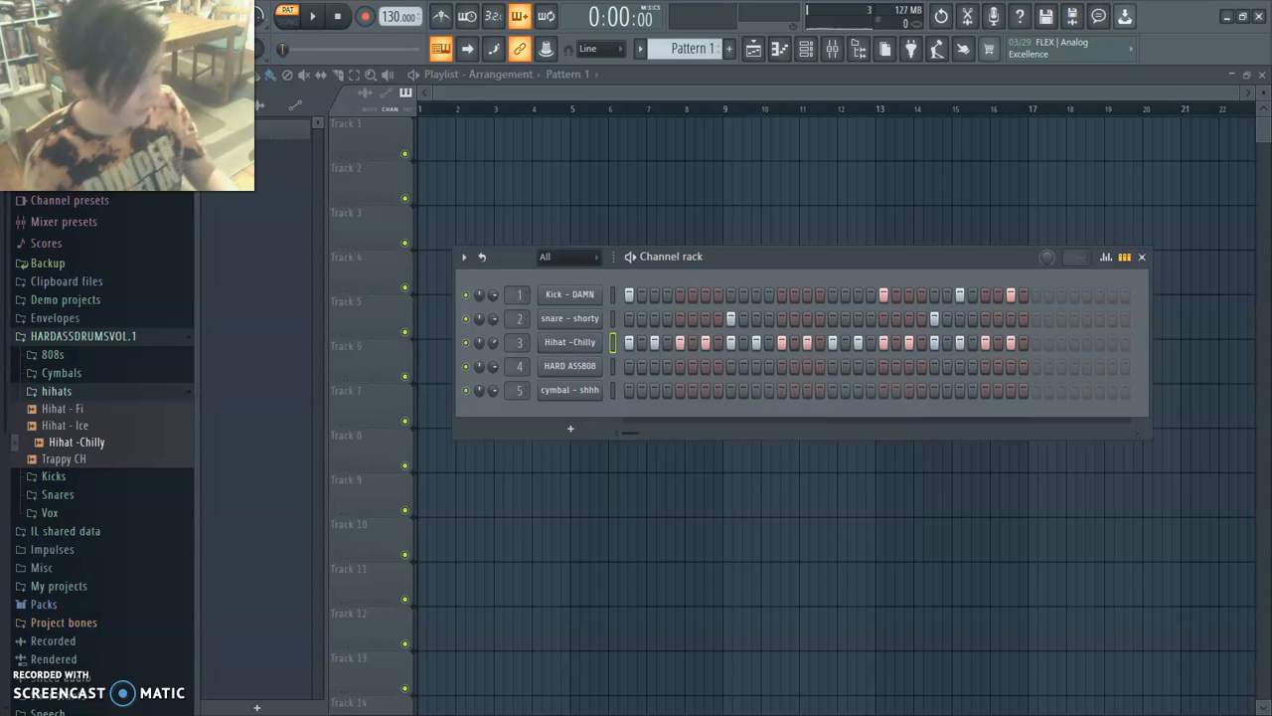
key("space")
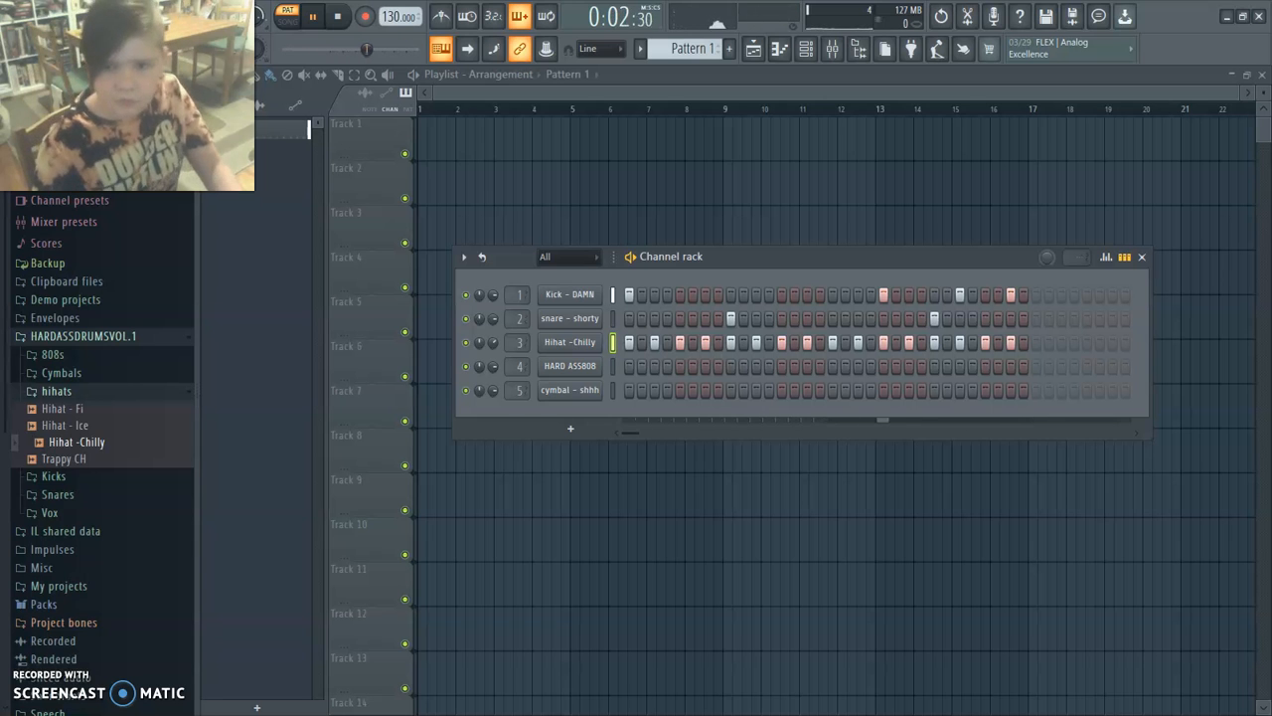
key("space")
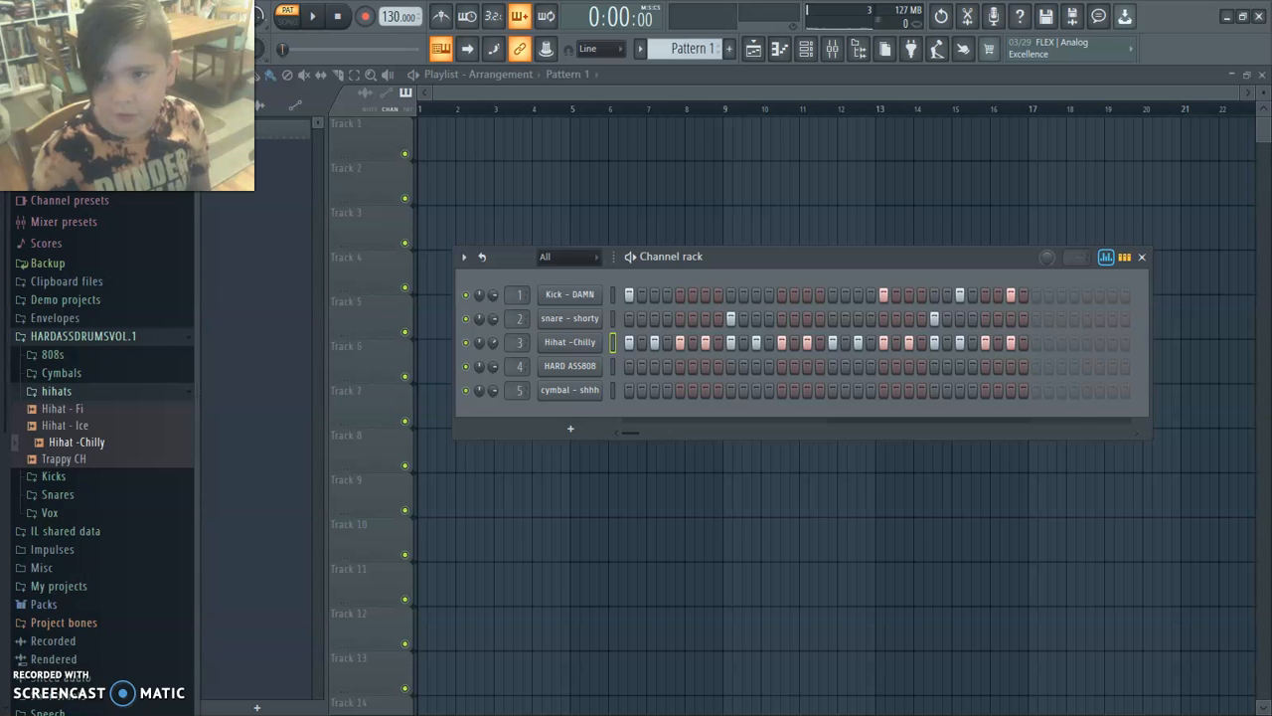
Show the Hihat -Chilly velocity graph and lower the velocity of steps 3, 7, 11, 15, 19, 23 and 27 to about the same level.
left_click(1105, 257)
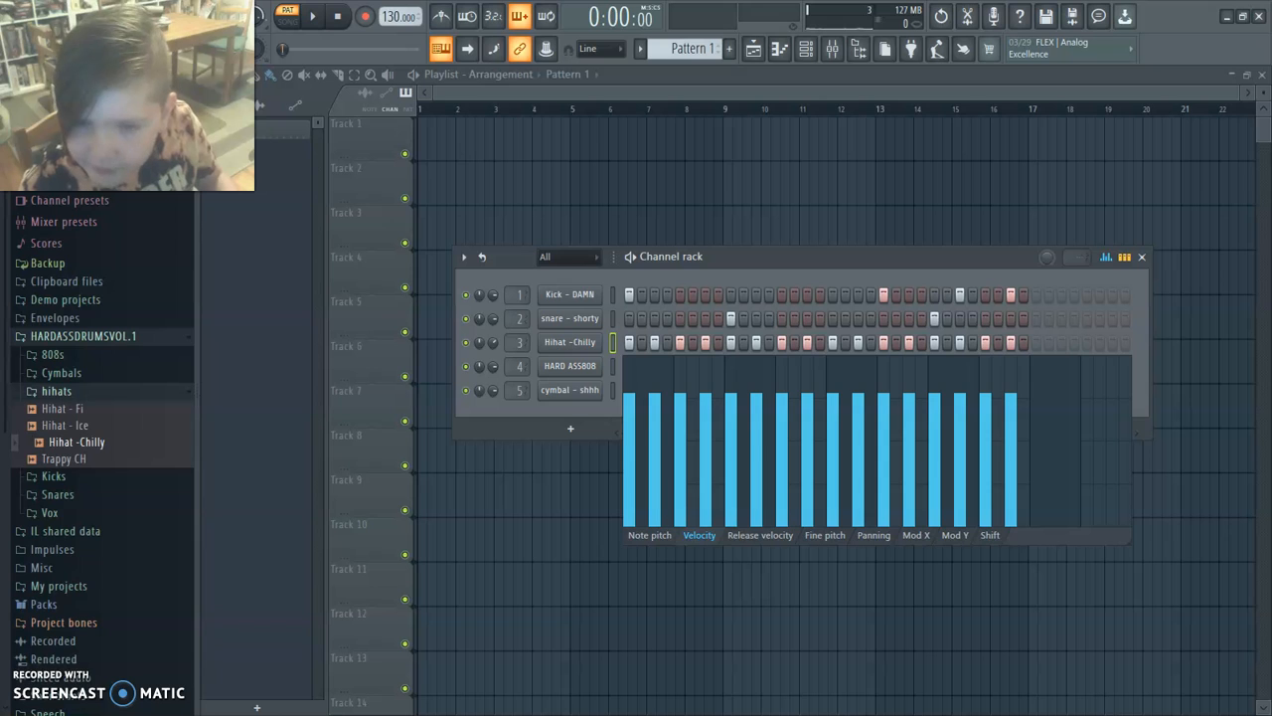
left_click(655, 440)
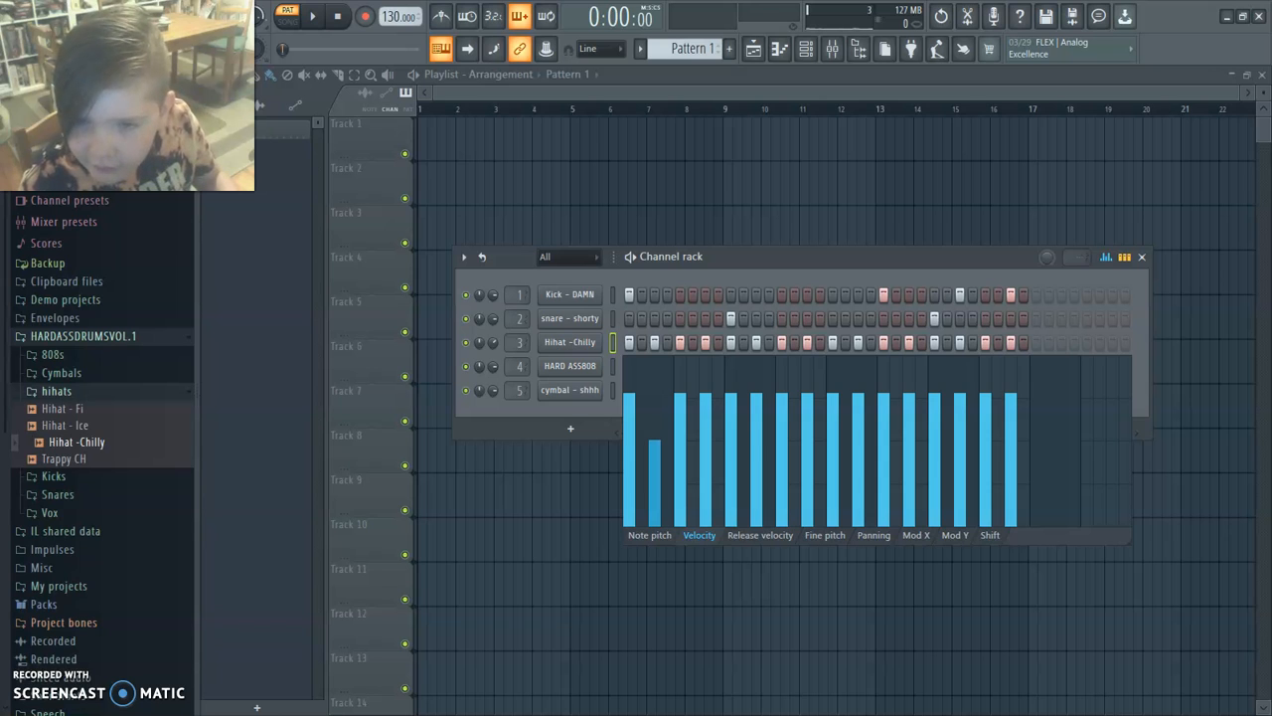
left_click(706, 440)
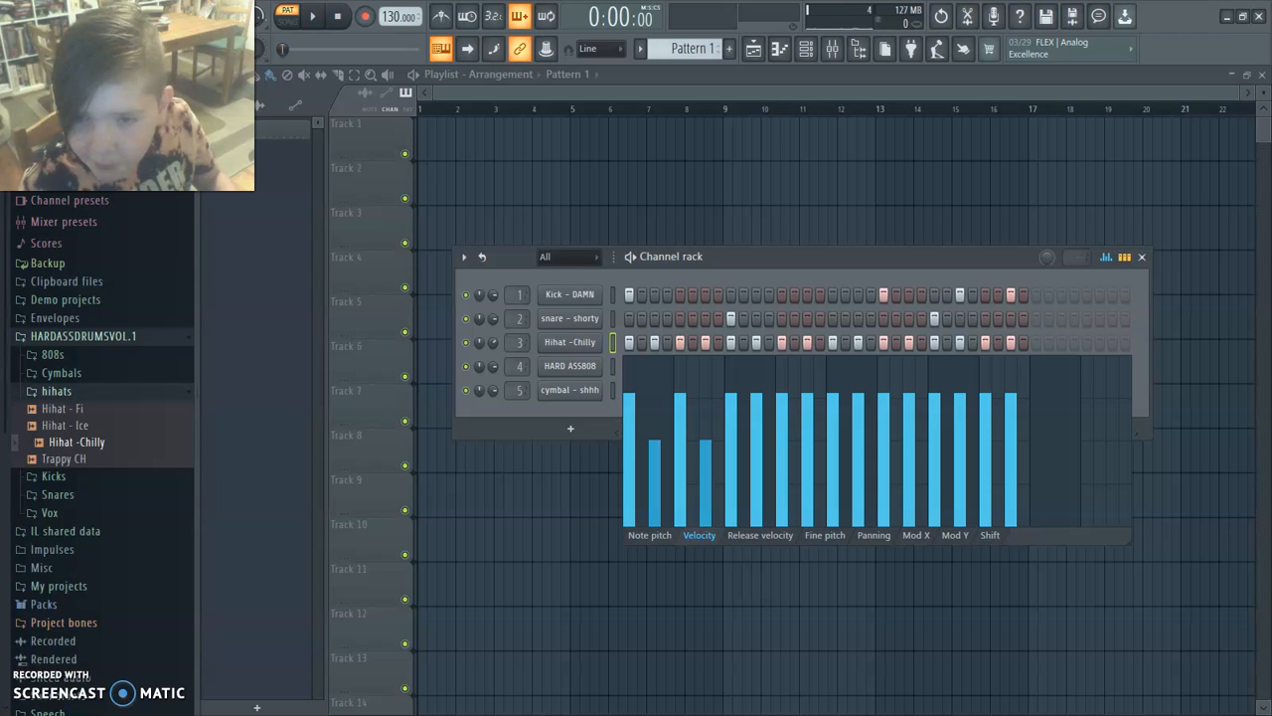
left_click(757, 442)
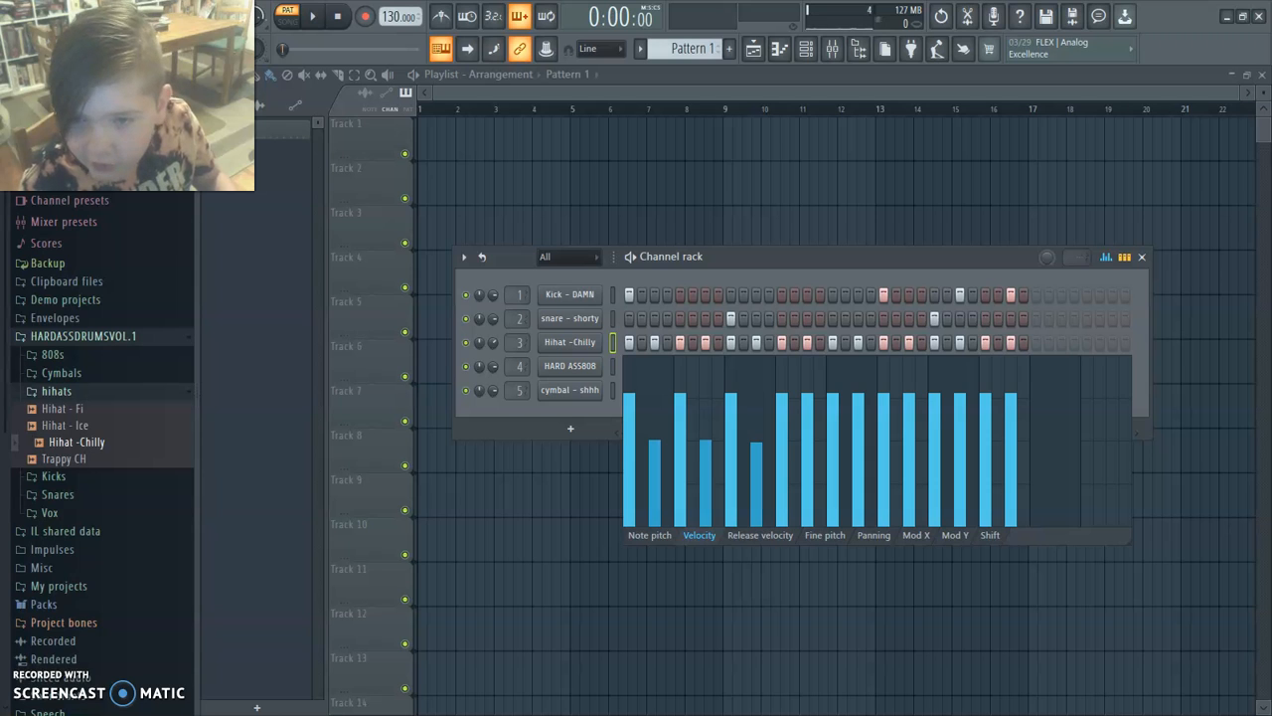
left_click(807, 447)
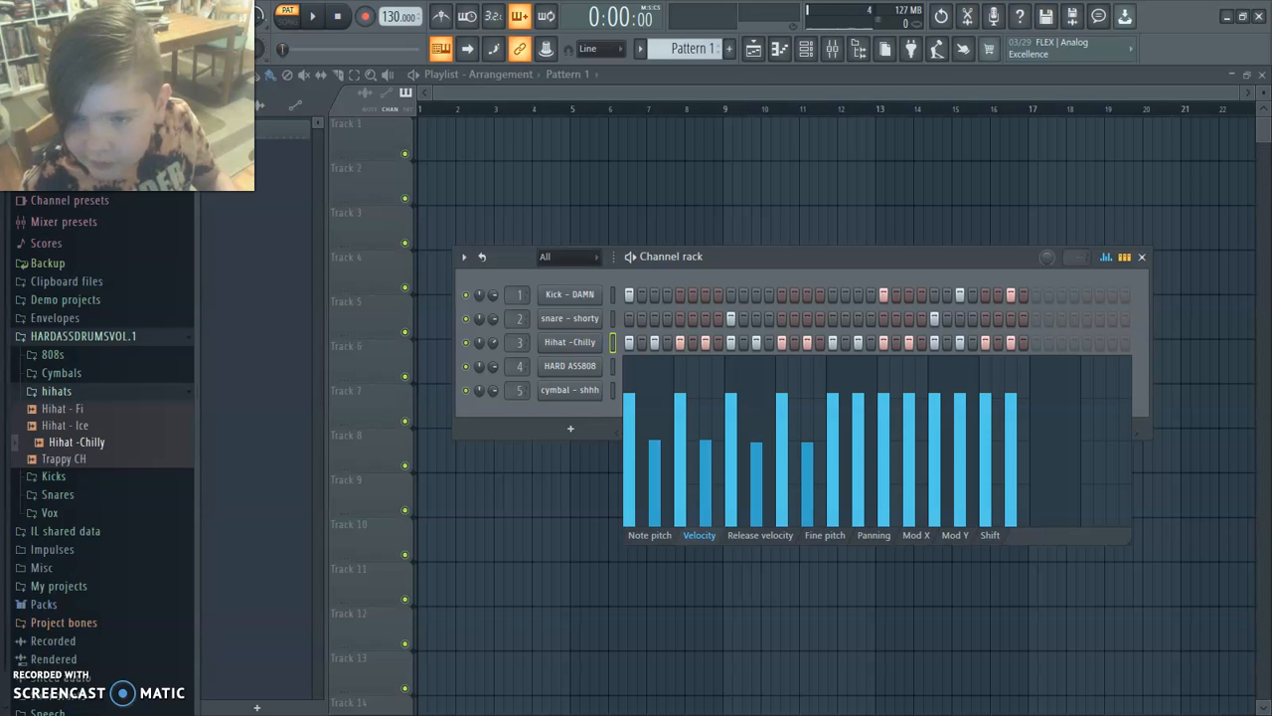
left_click(858, 443)
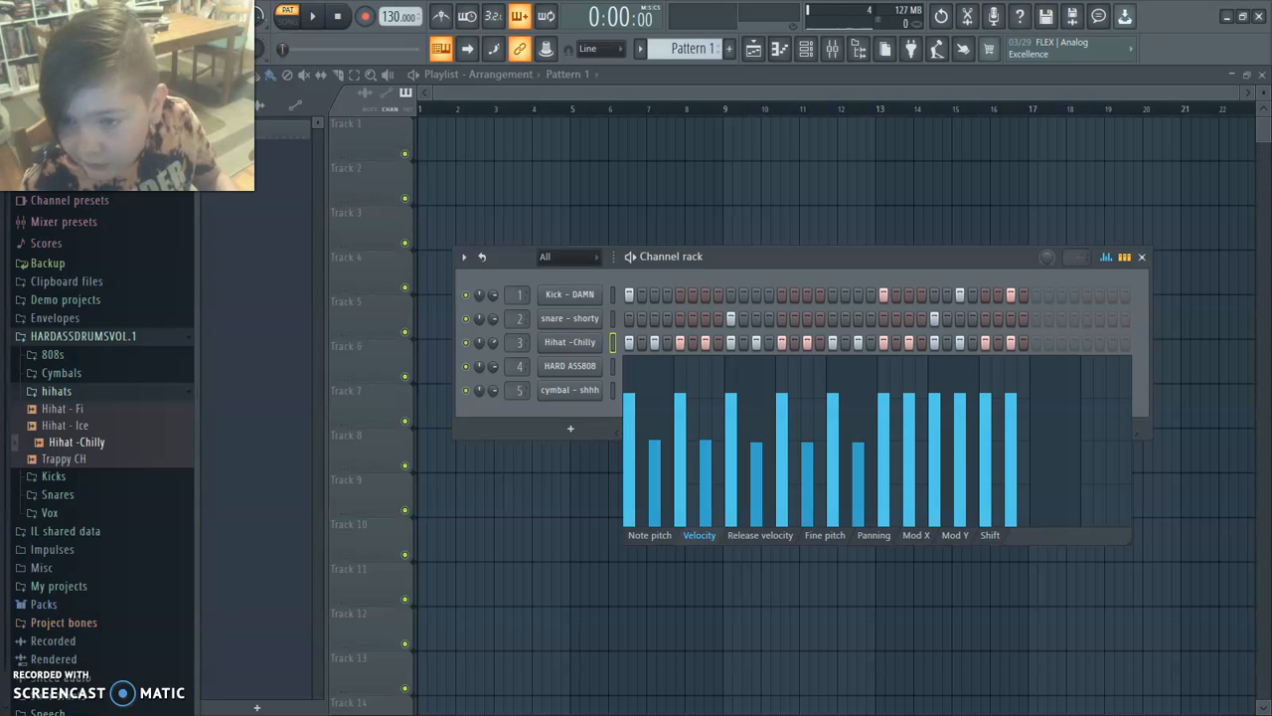
left_click(909, 441)
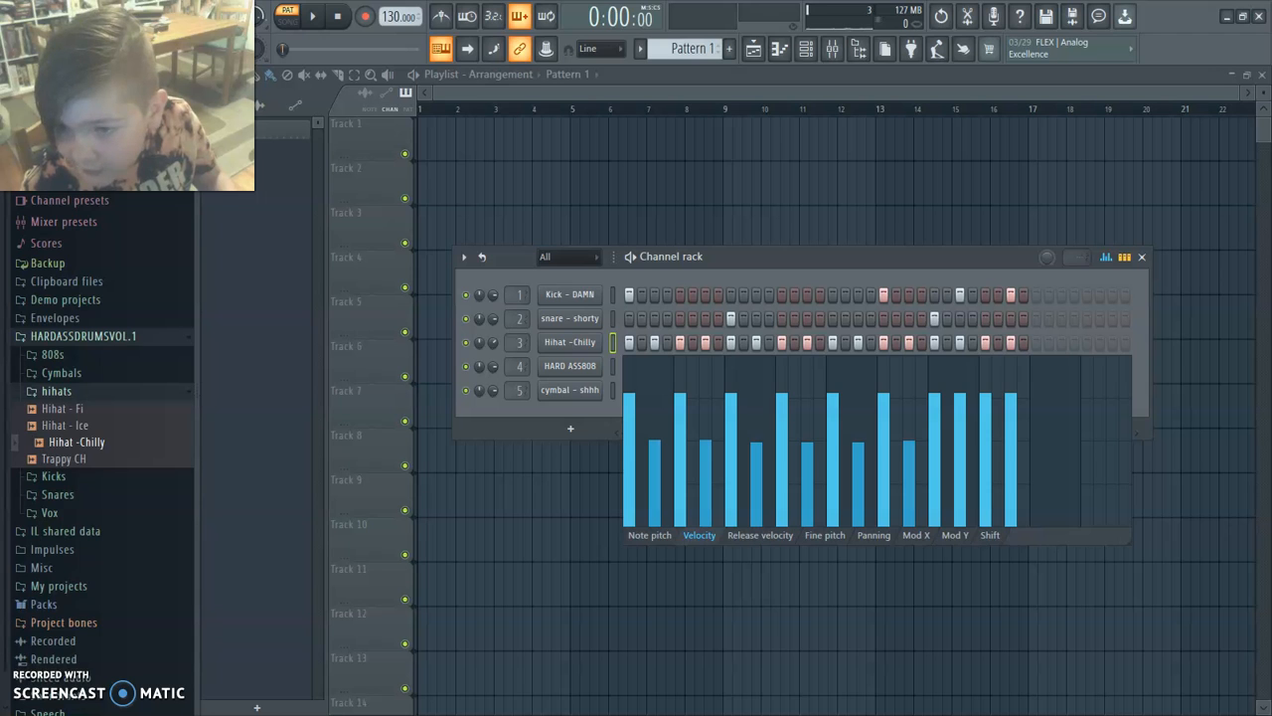
left_click(961, 440)
Lower the hi-hat velocity on step 29, level step 31 with the louder hits, and play back the pattern before hiding the graph.
left_click(1011, 384)
left_click(1011, 373)
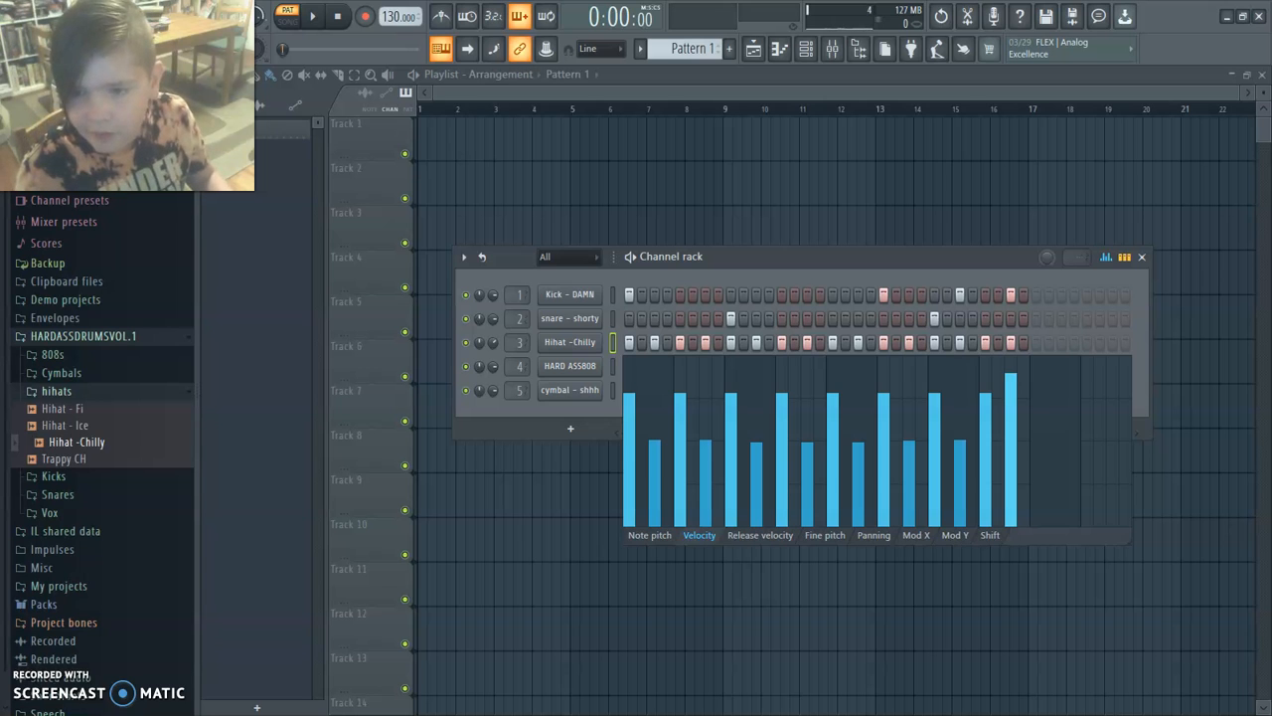
left_click(985, 440)
left_click(1011, 396)
left_click(1011, 394)
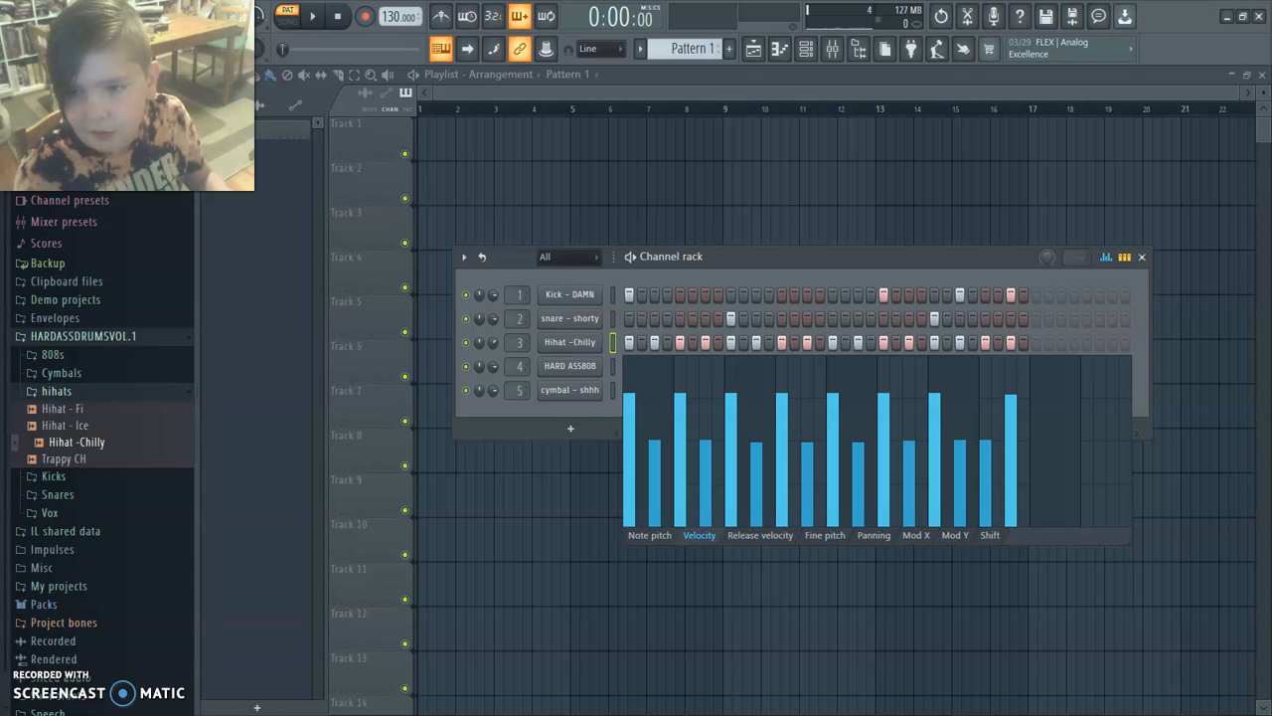
key("space")
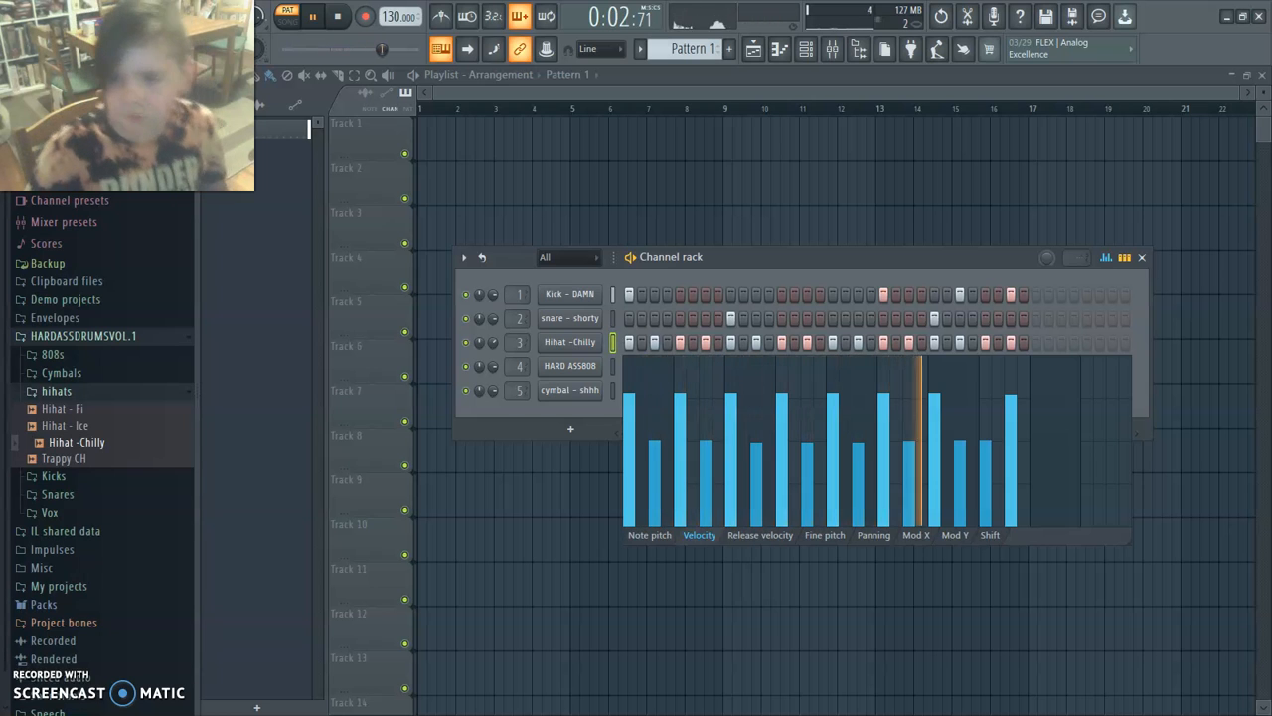
key("space")
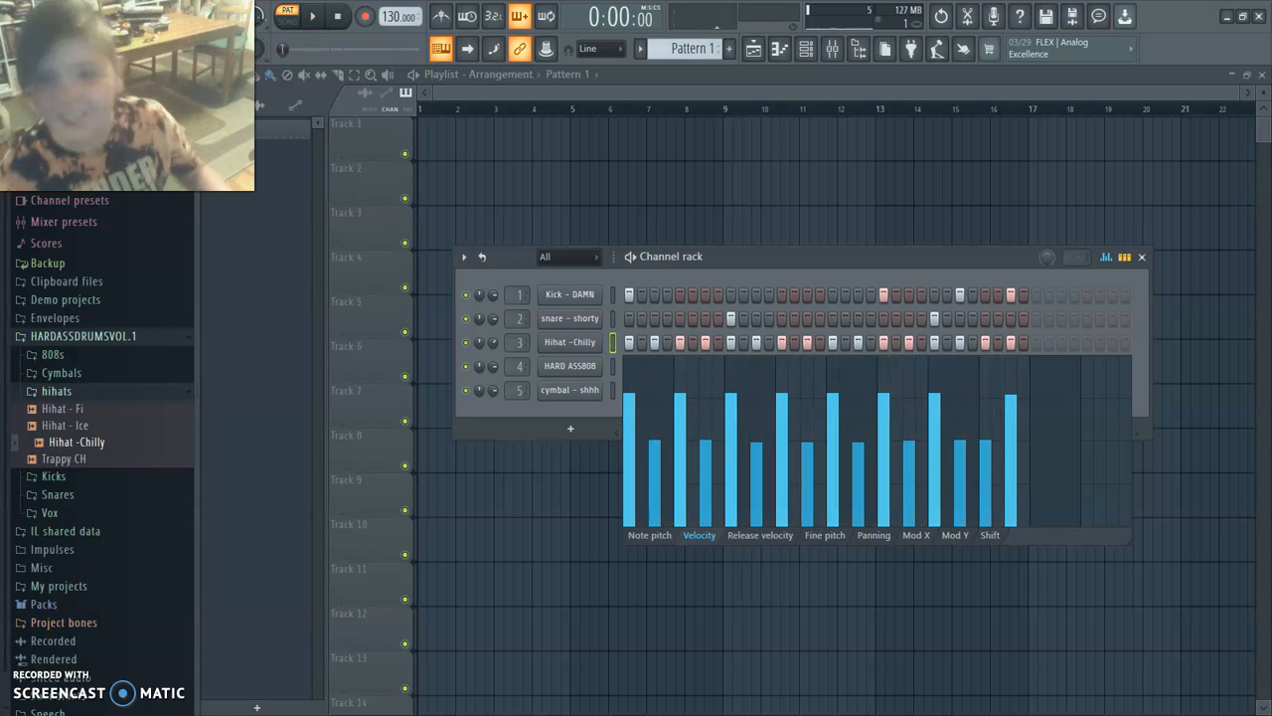
left_click(1106, 257)
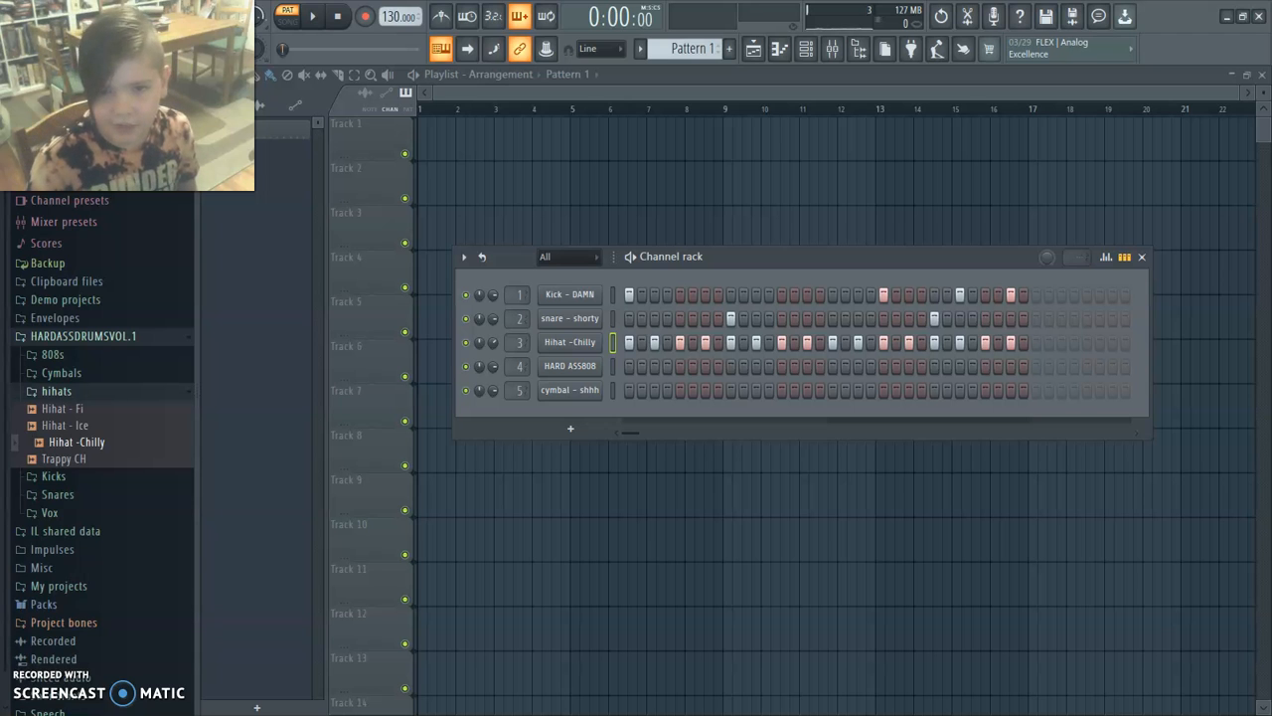
Add a cymbal - shhh hit on step 21 and play back the pattern.
left_click(884, 391)
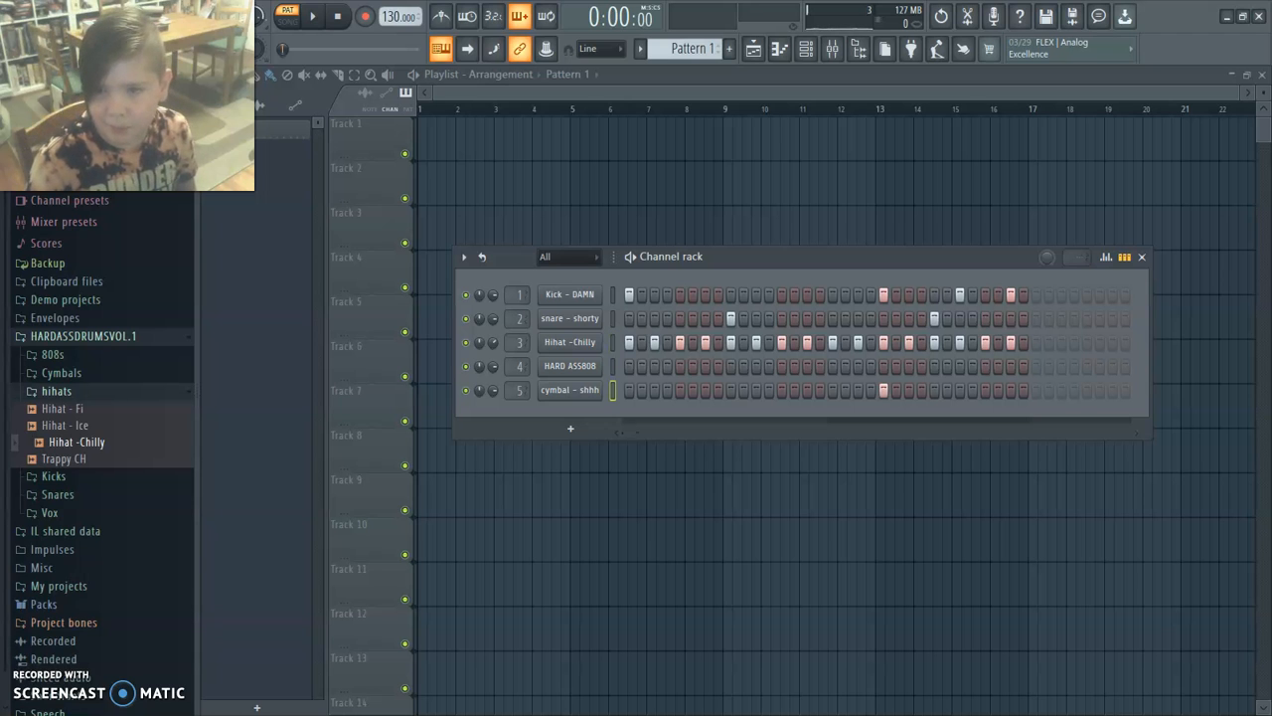
key("space")
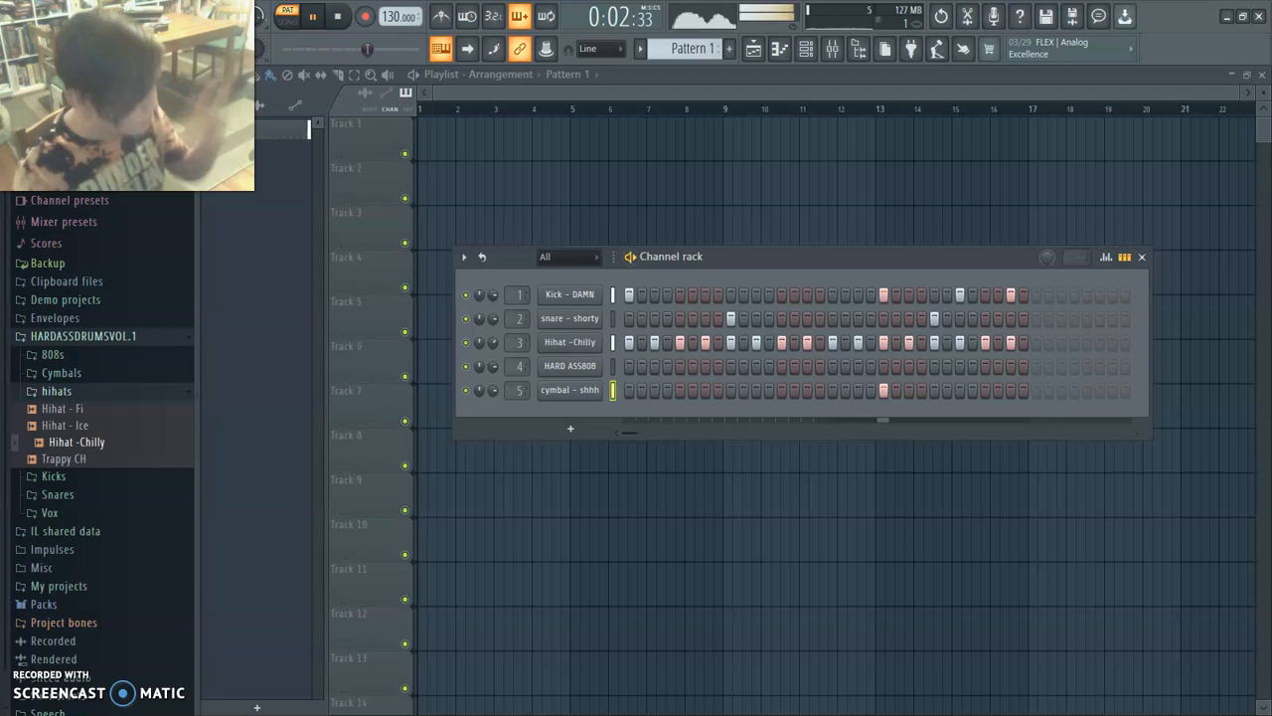
key("space")
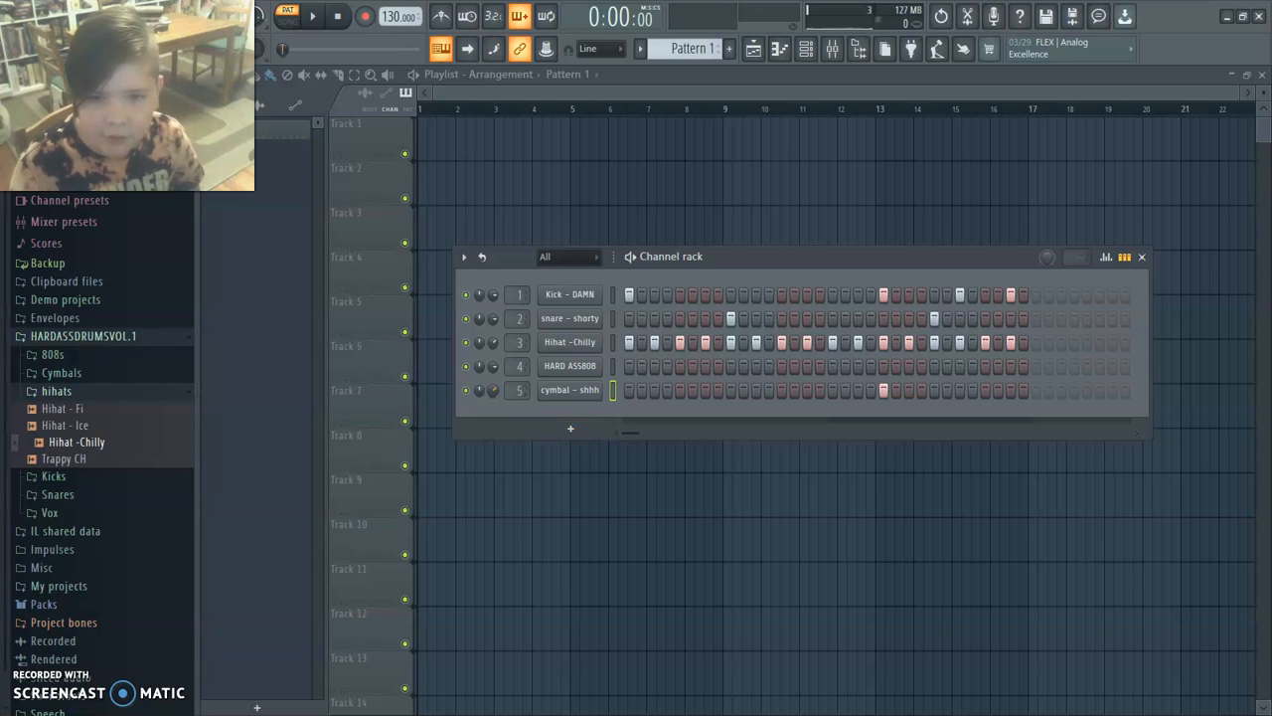
key("space")
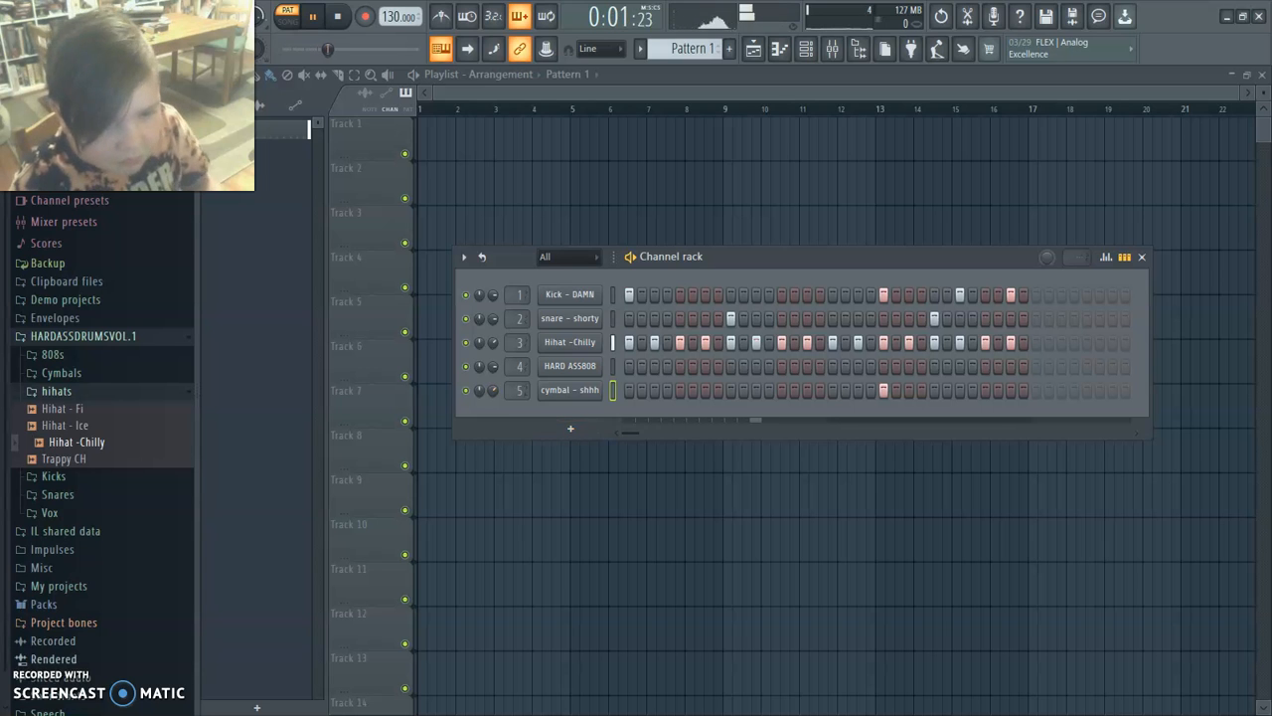
key("space")
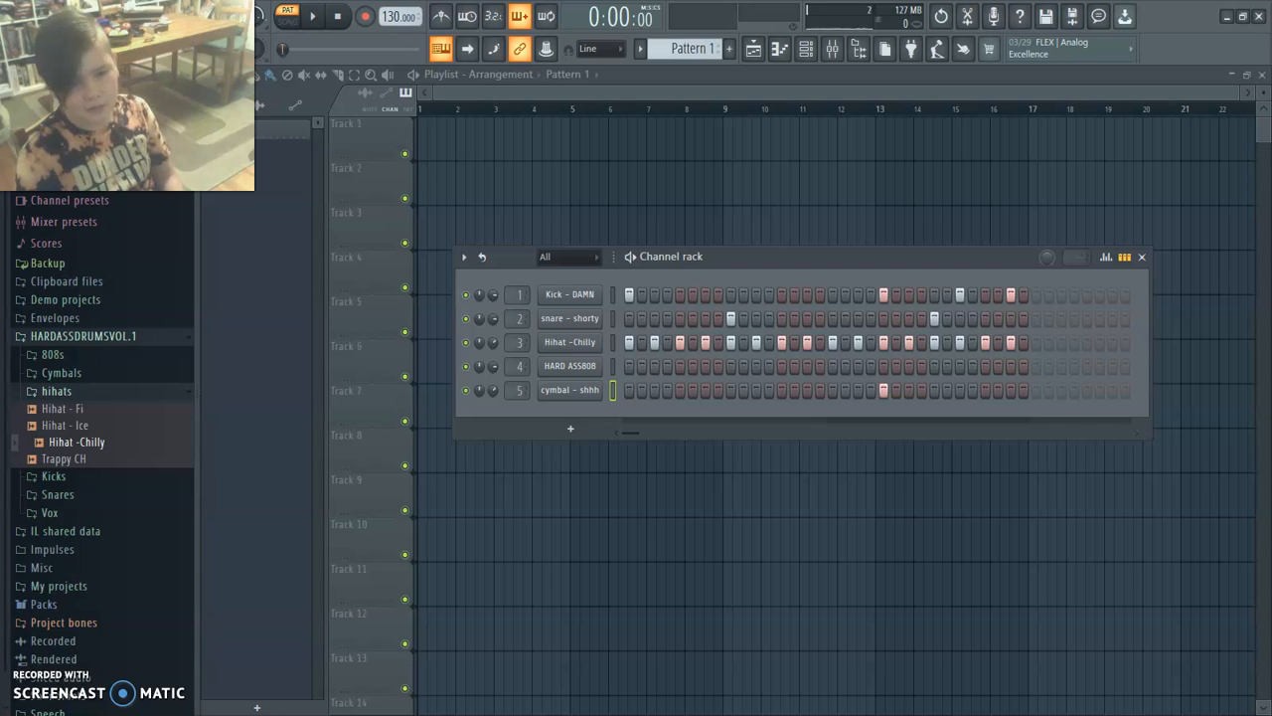
Open the HARD ASS808 channel in the piano roll and audition its C6 and C5 keys.
left_click(571, 366)
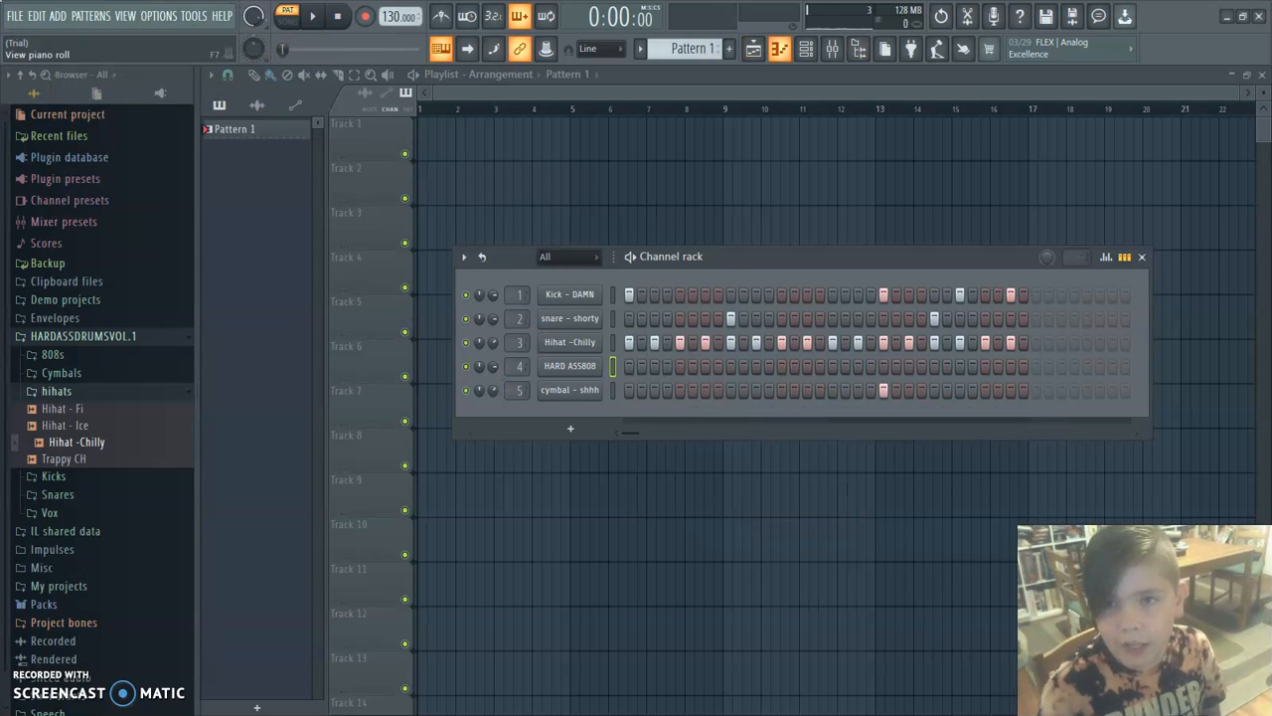
left_click(779, 49)
left_click_drag(1054, 111, 938, 192)
left_click(504, 469)
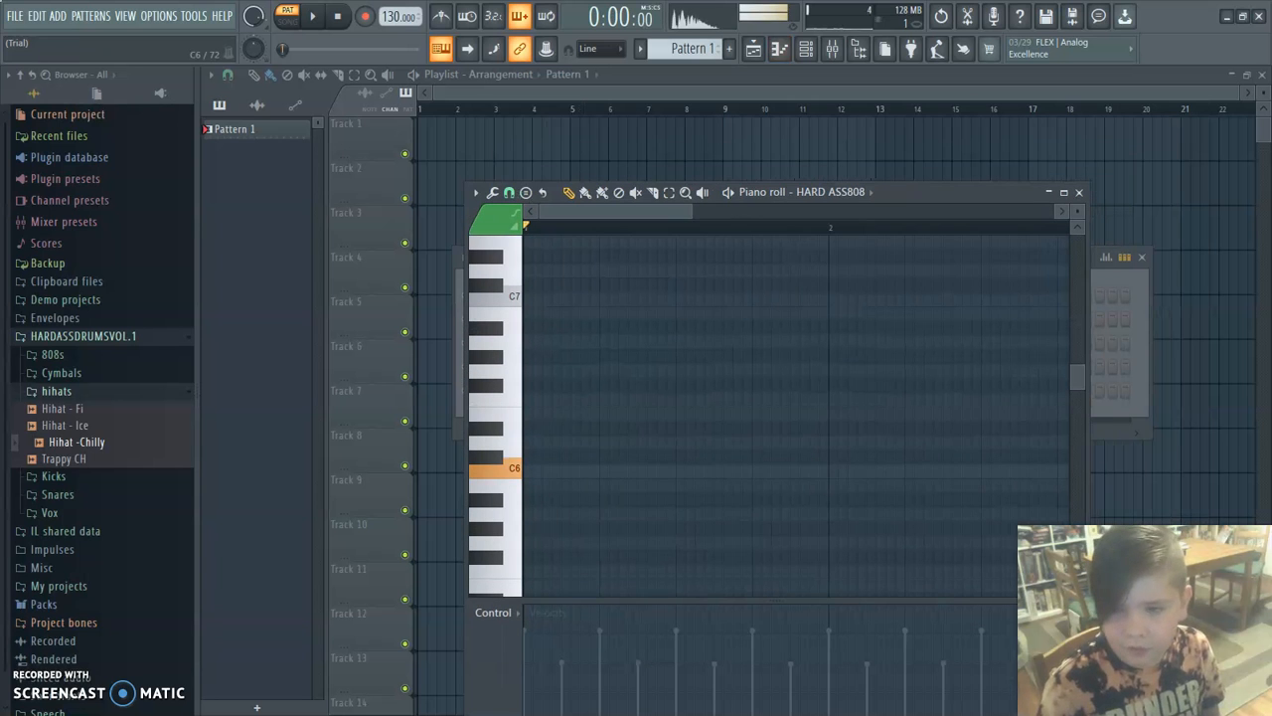
scroll(505, 468, "down", 3)
left_click(505, 468)
left_click(505, 468)
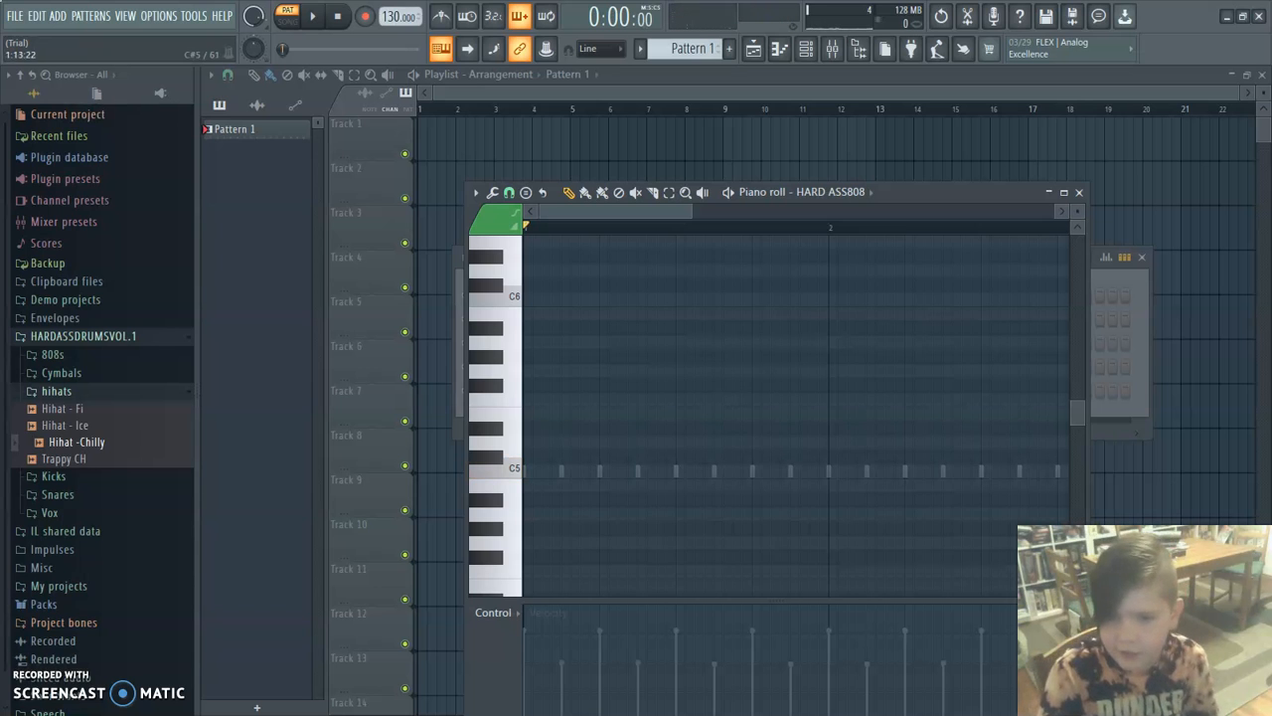
left_click(505, 468)
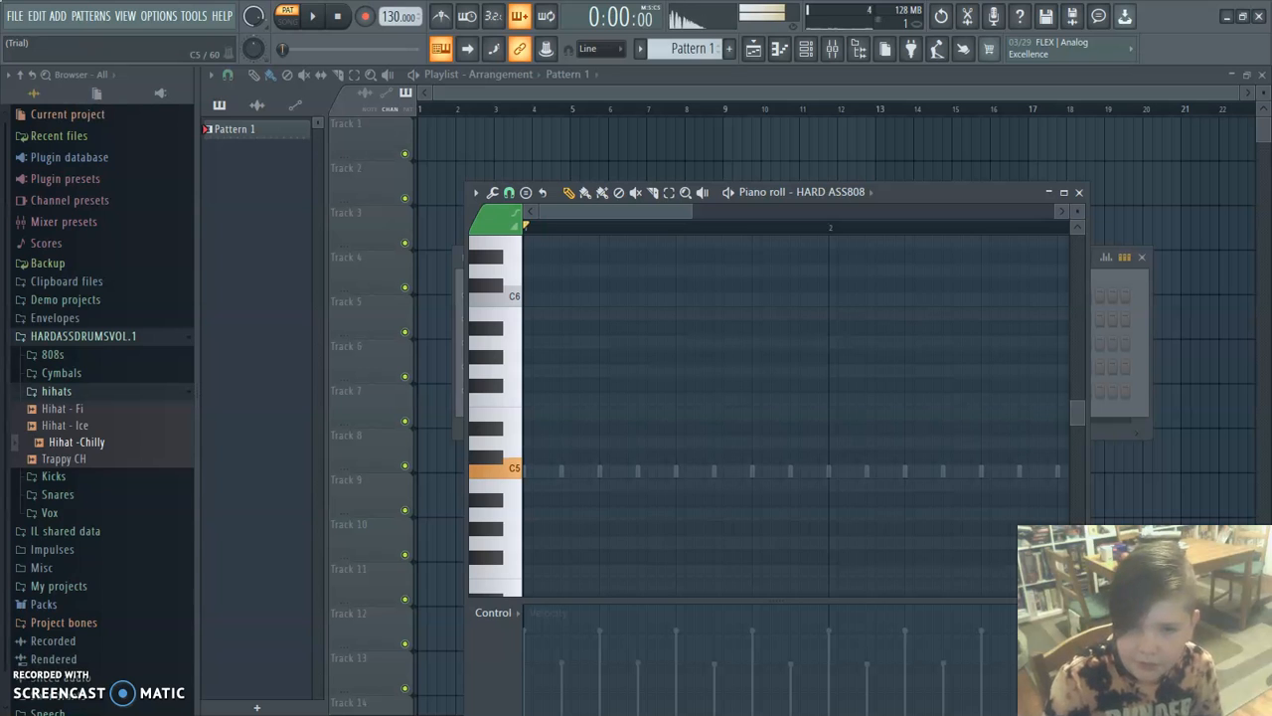
left_click(505, 468)
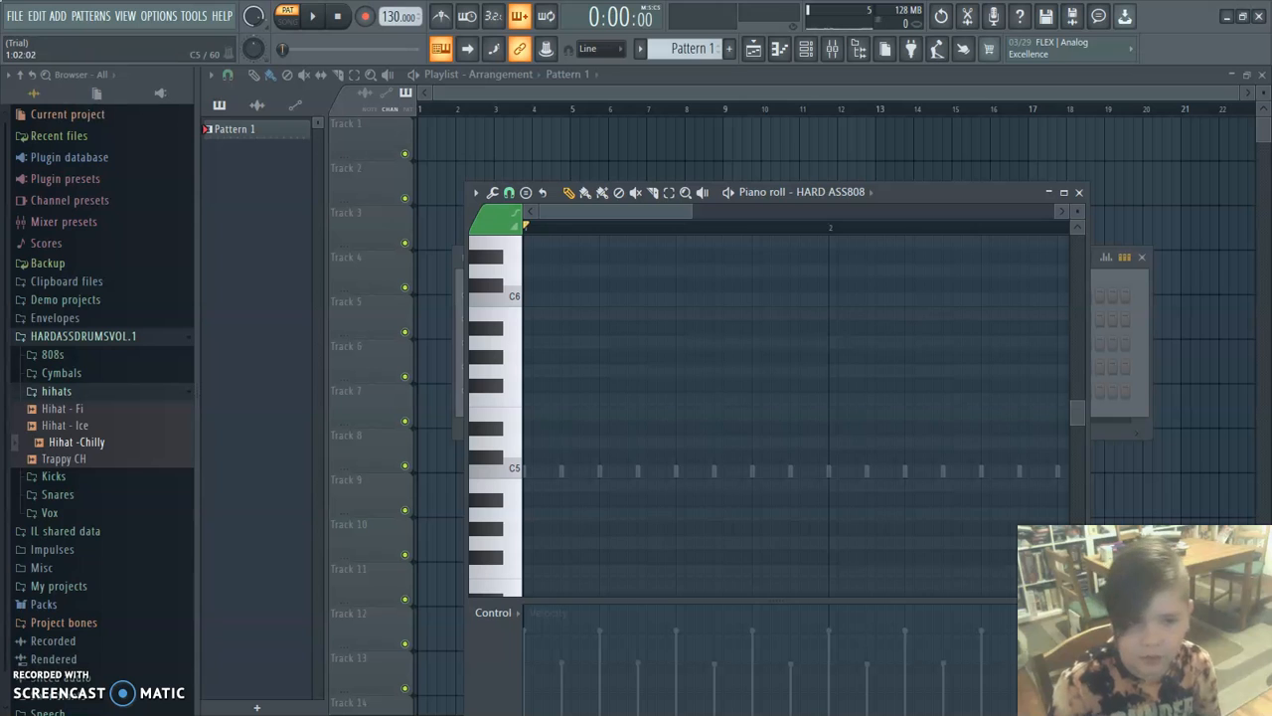
Place a C5 note at the start of bar 1 with snap set to Cell, lengthen it to four steps, and play back the pattern.
left_click(534, 471)
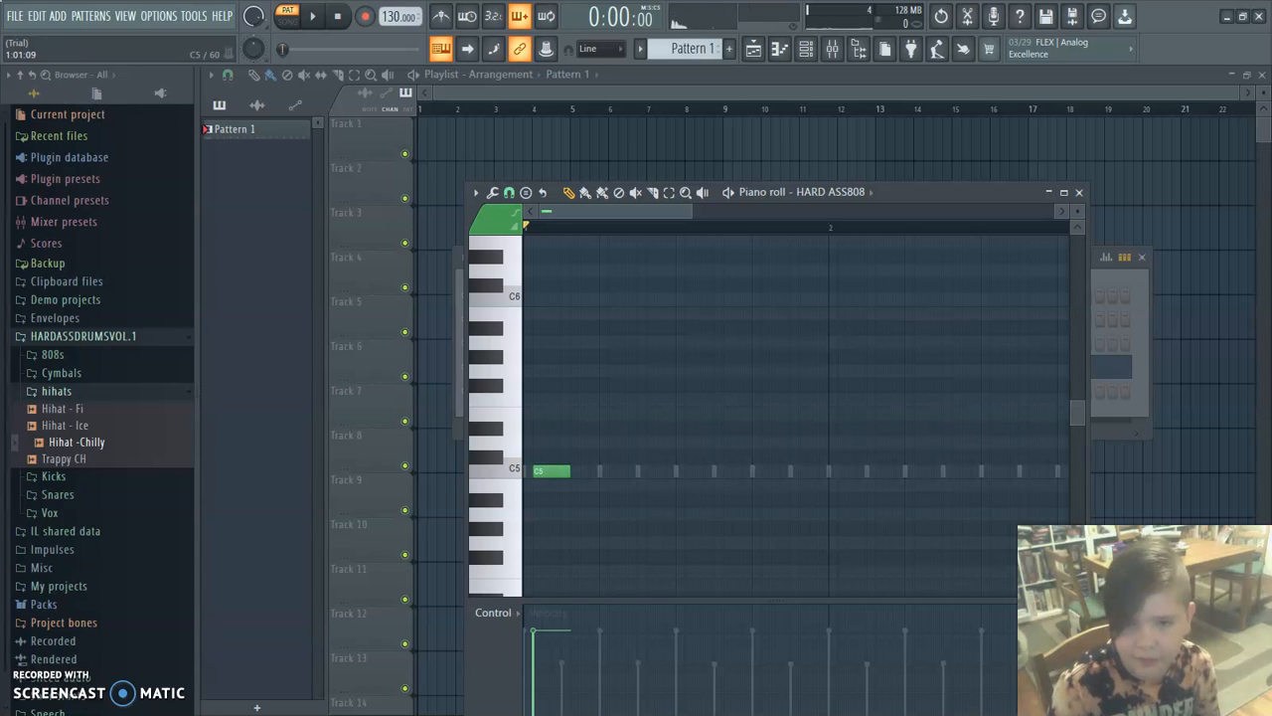
left_click(534, 472)
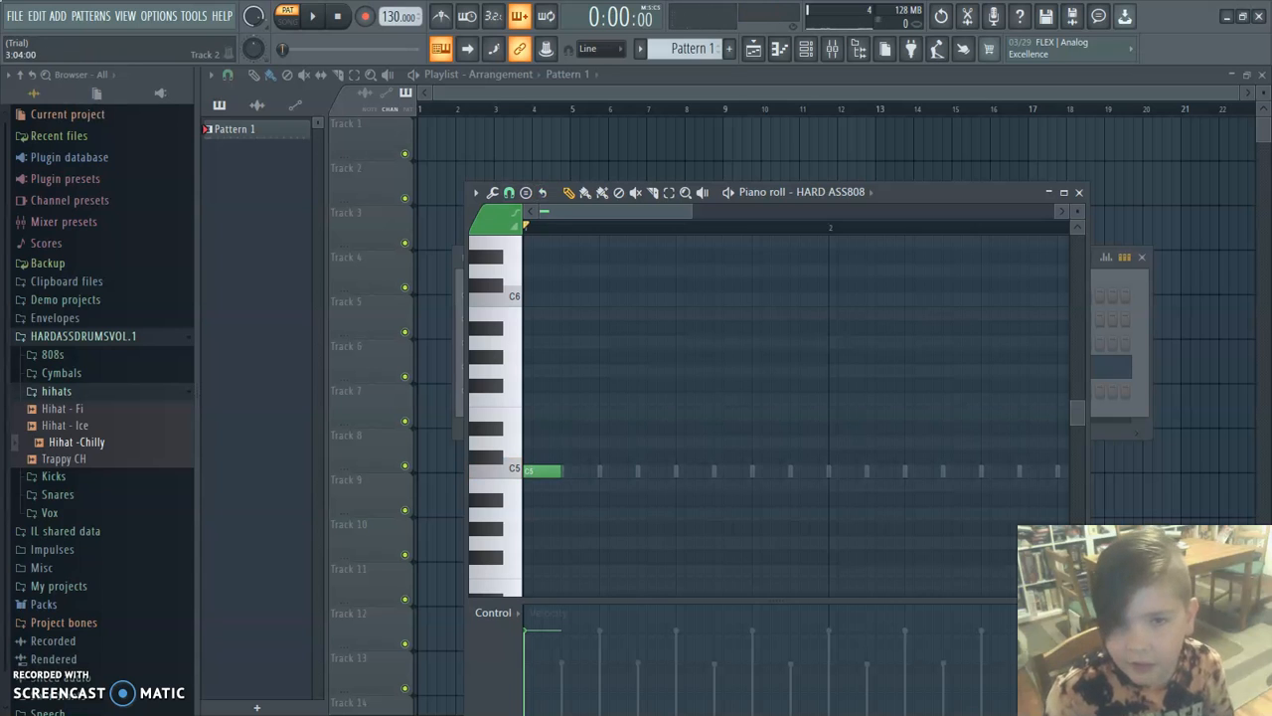
left_click(509, 192)
left_click(526, 246)
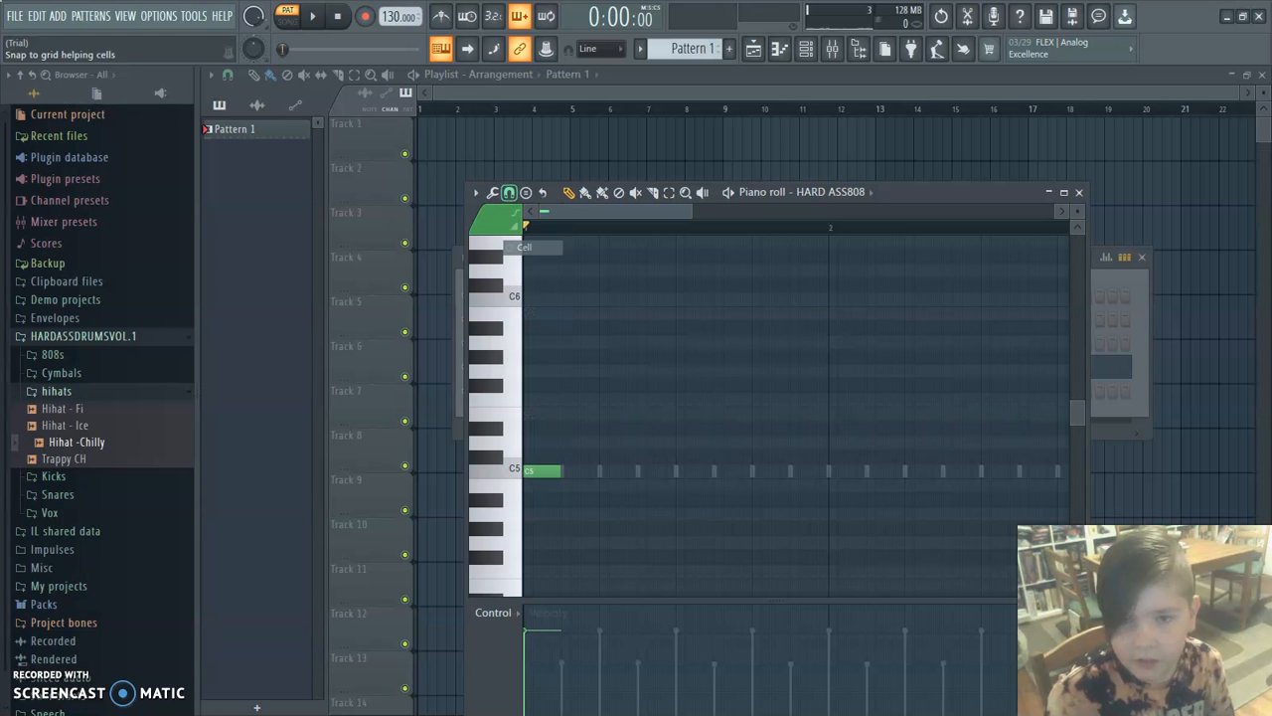
left_click_drag(562, 471, 600, 471)
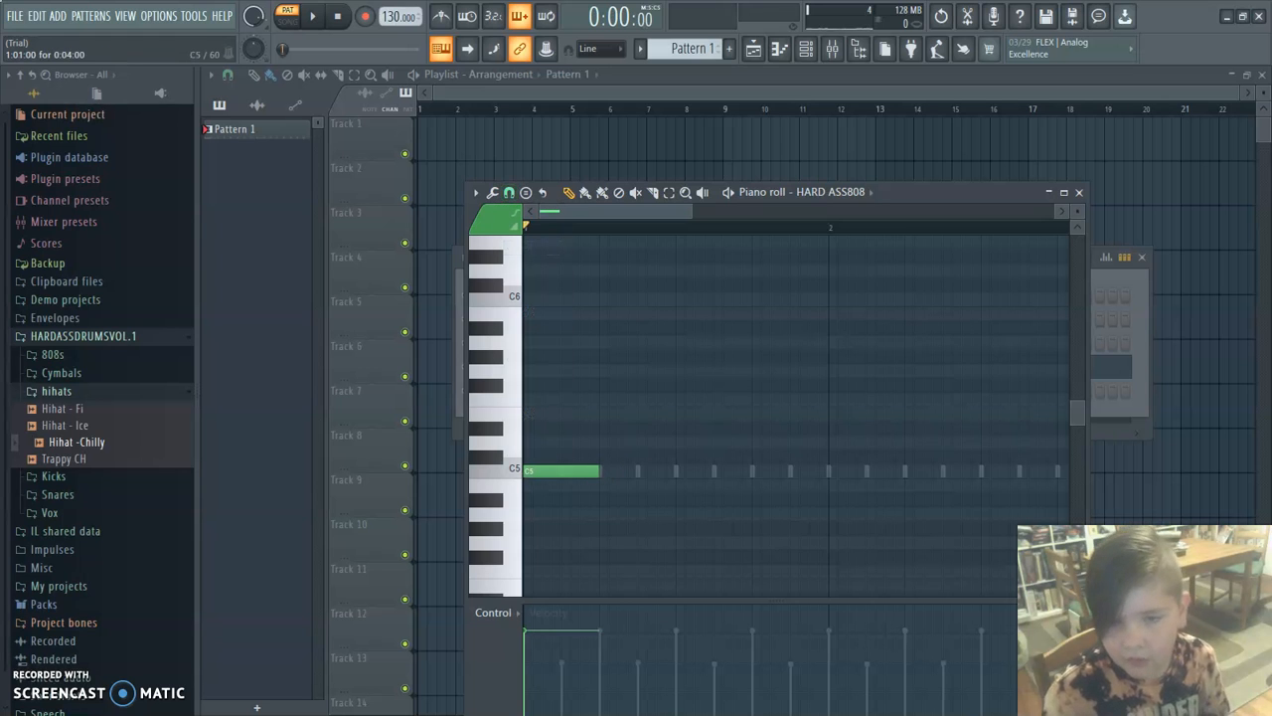
key("space")
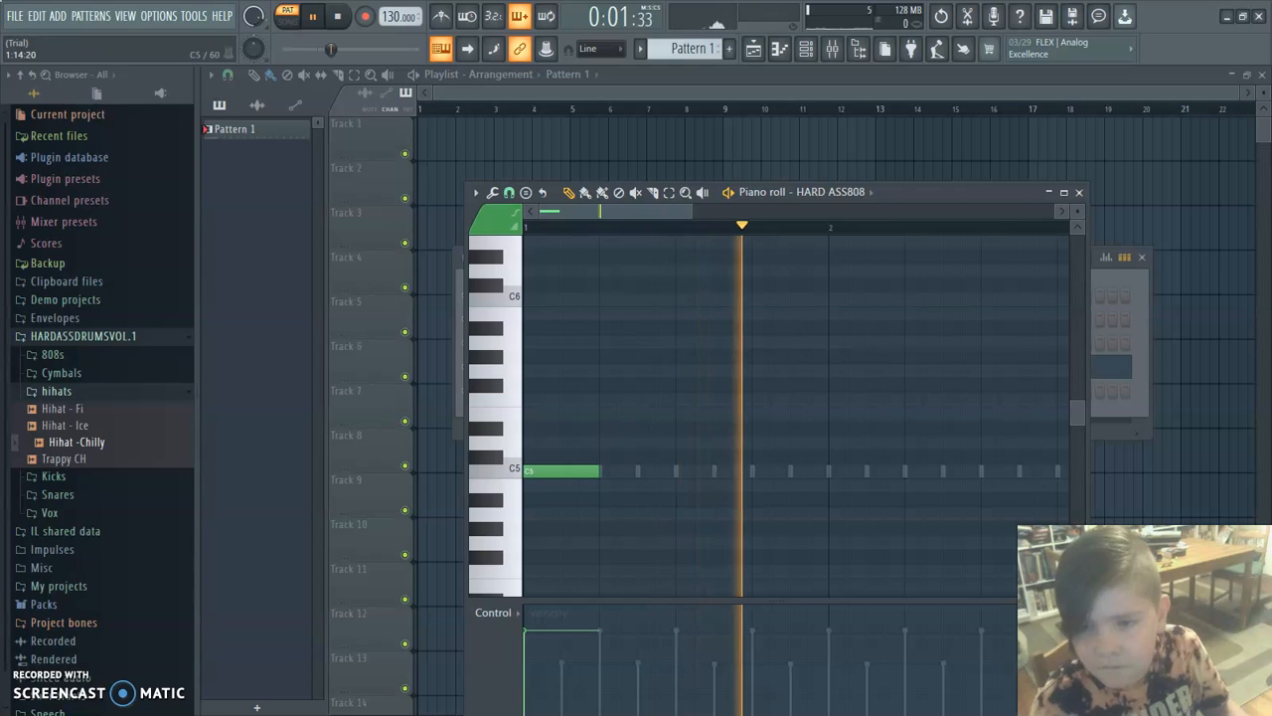
key("space")
Add three four-step C5 notes in bar 2 of the 808 piano roll, starting on steps 5, 9 and 13.
left_click(910, 471)
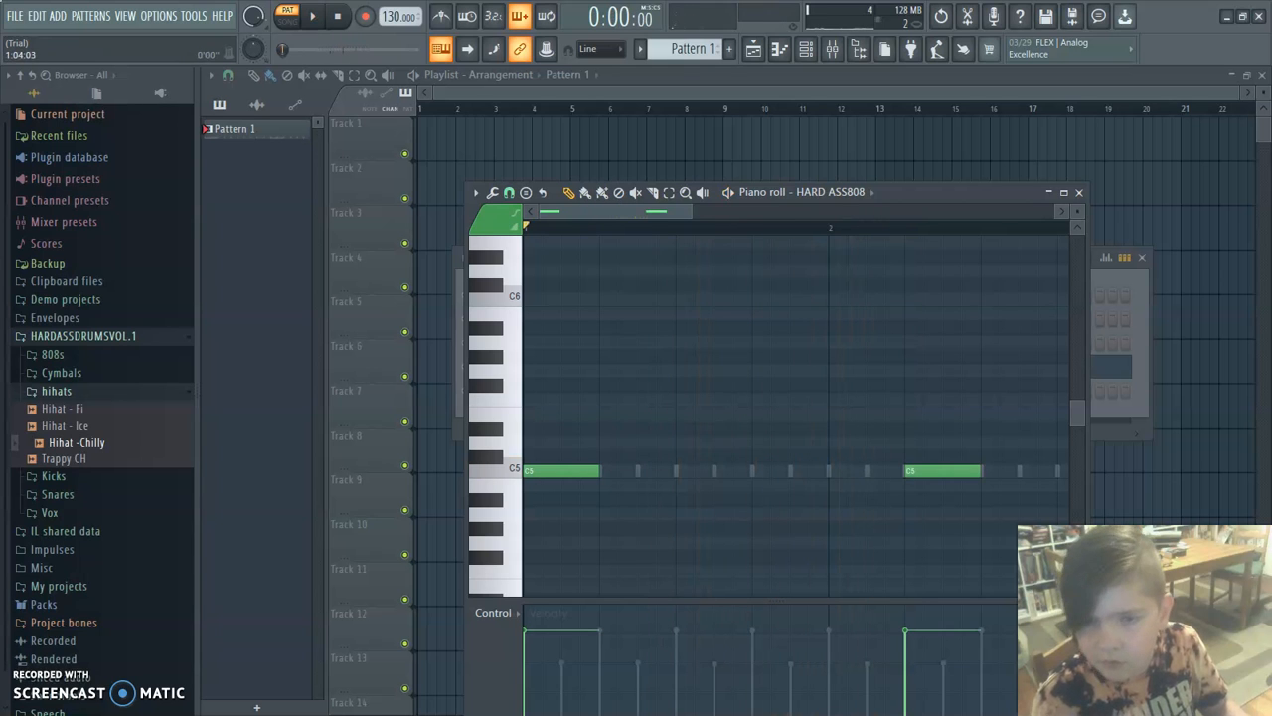
left_click_drag(659, 210, 726, 211)
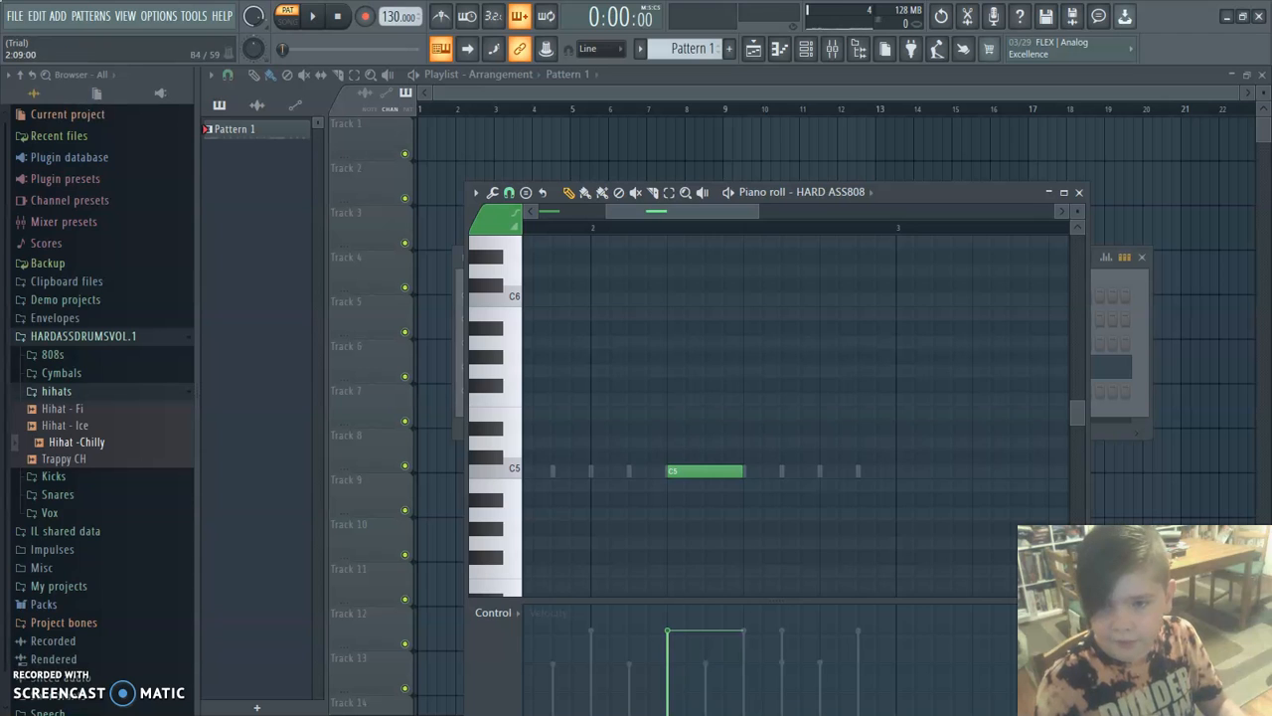
left_click(750, 471)
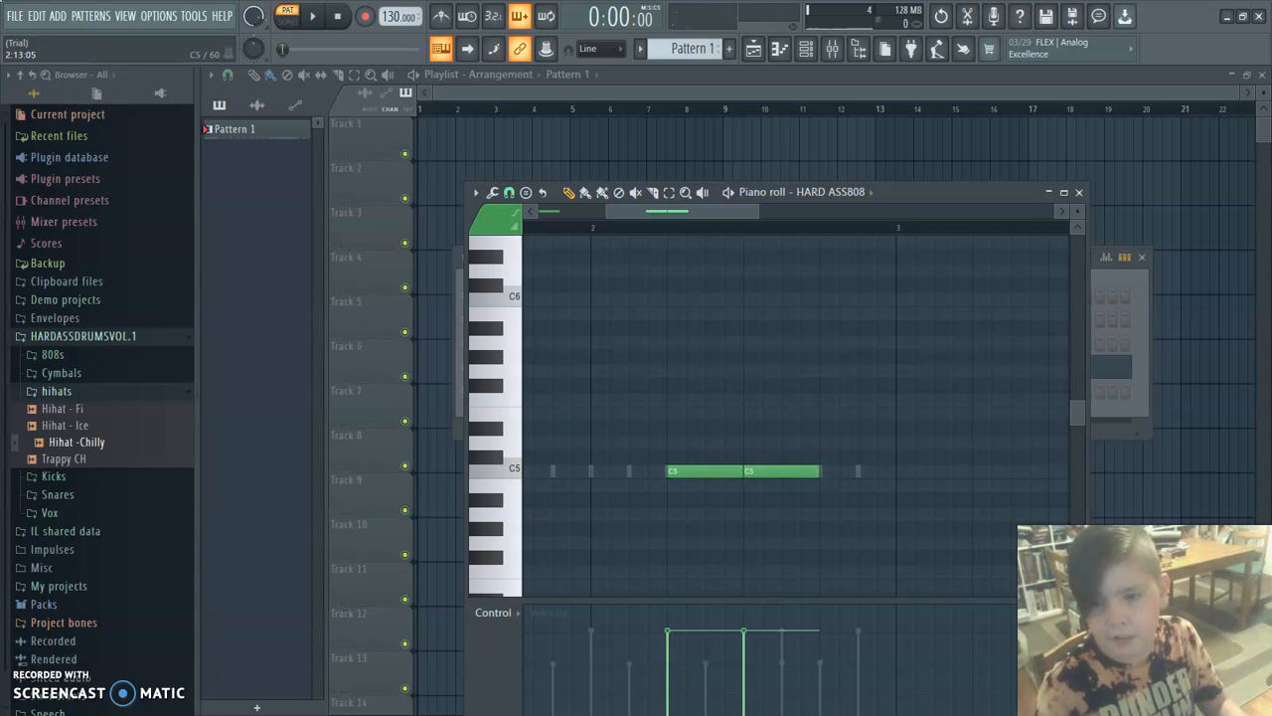
left_click(826, 471)
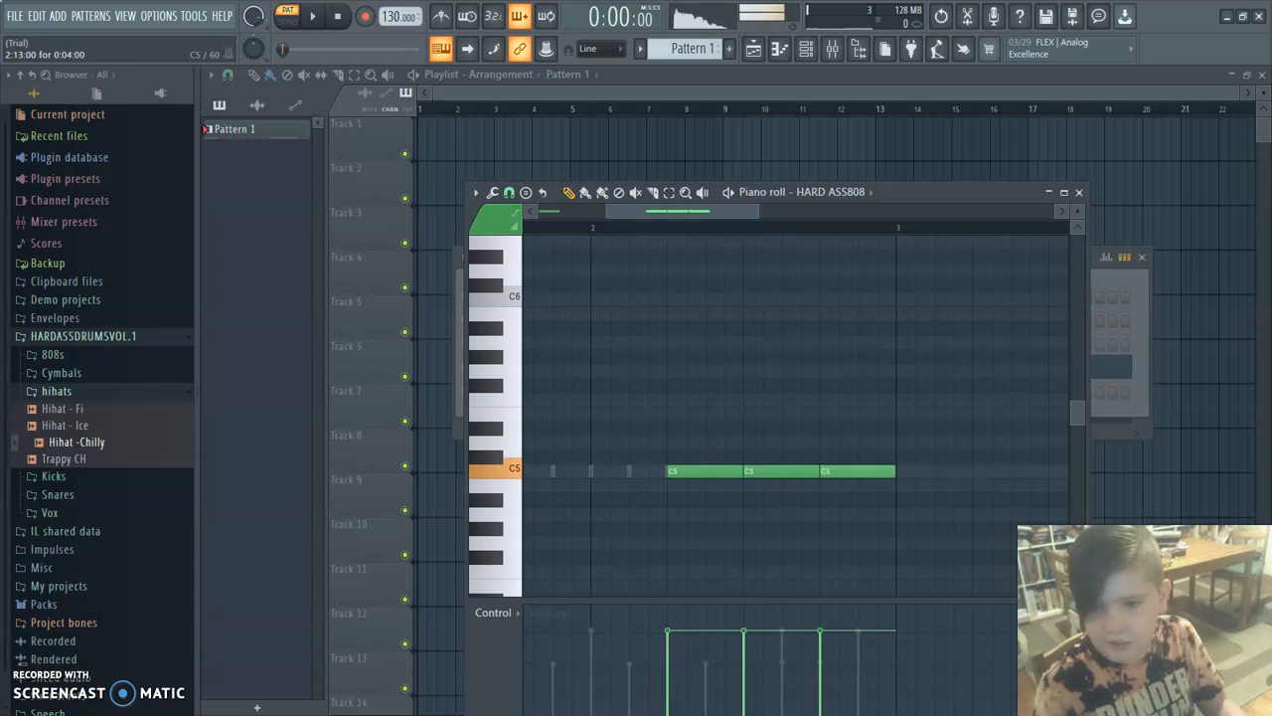
Shorten the last C5 note in bar 2 to two steps and add another two-step C5 on step 15.
left_click_drag(894, 471, 857, 471)
left_click(863, 471)
Add one-step C6 slide notes on steps 13 and 15 of bar 2, above the last two C5 notes.
left_click(826, 370)
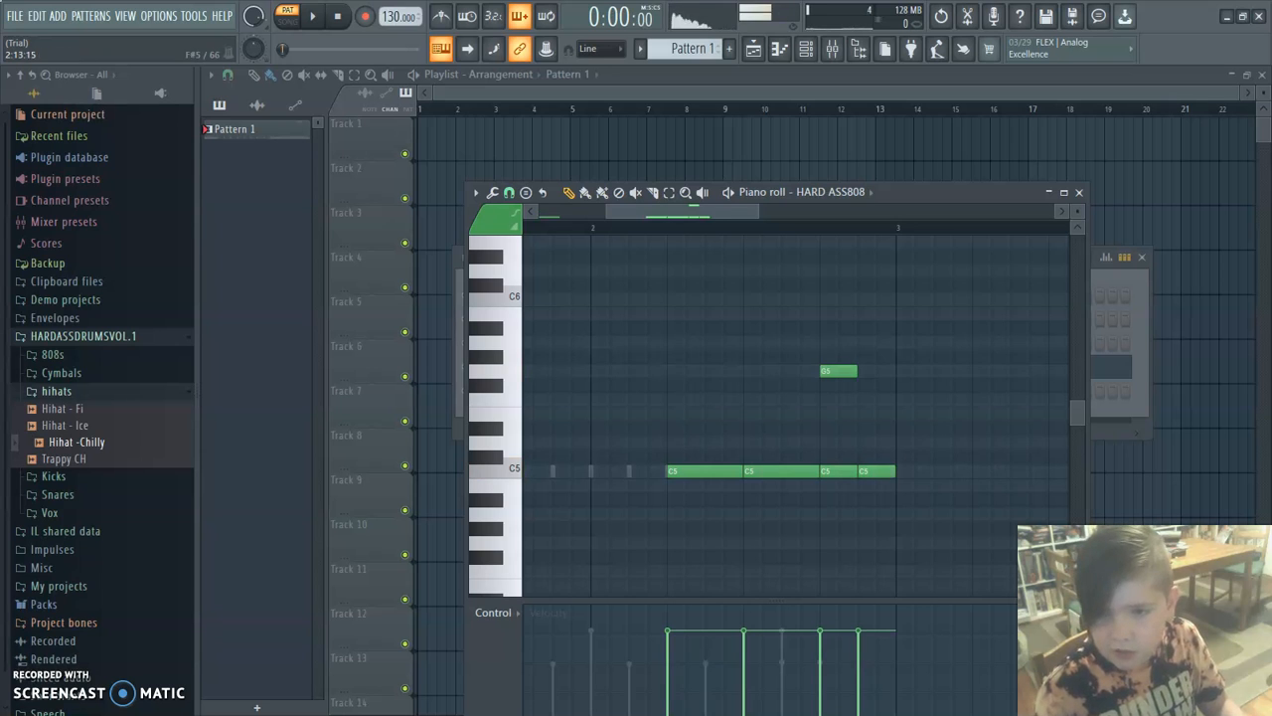
left_click_drag(856, 371, 839, 371)
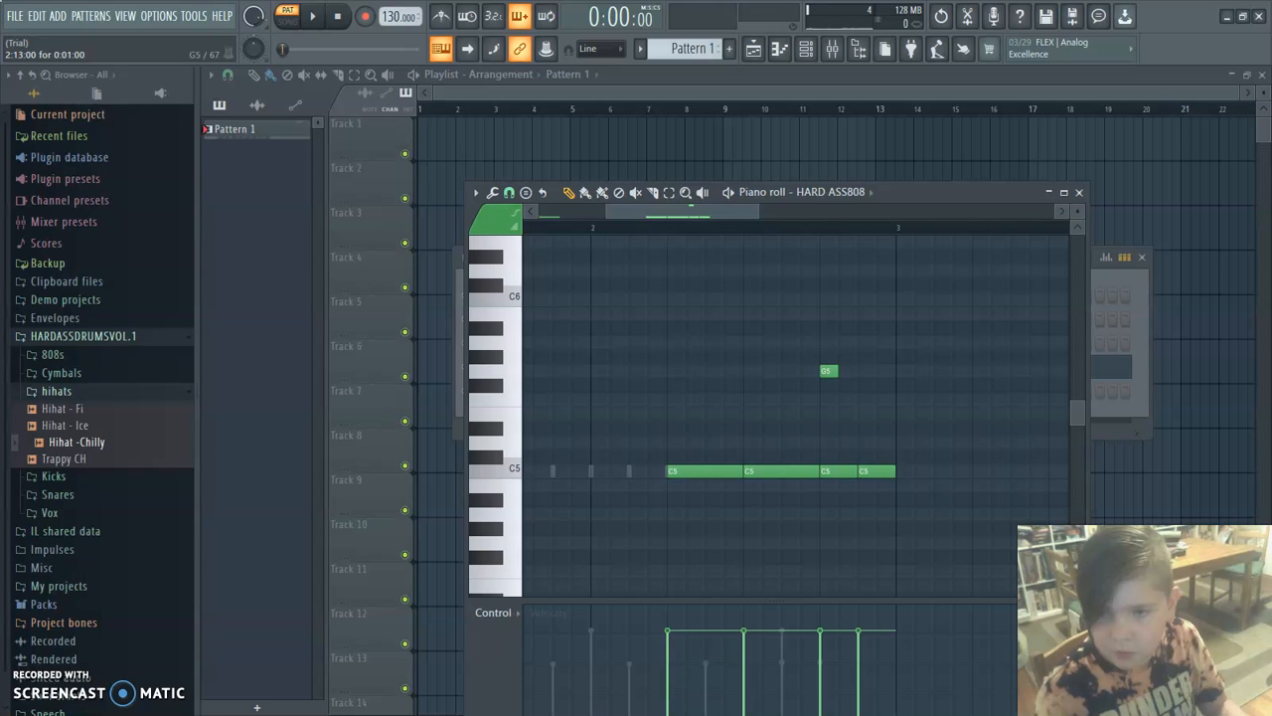
double_click(829, 371)
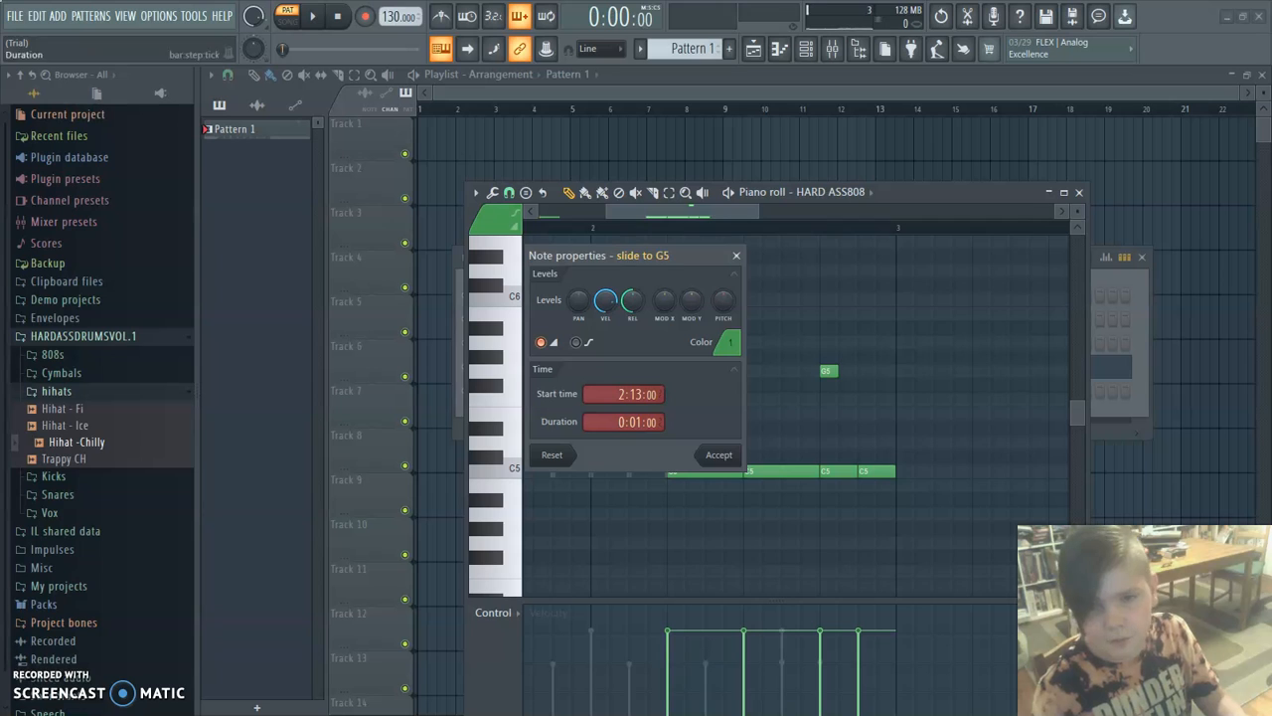
left_click(718, 454)
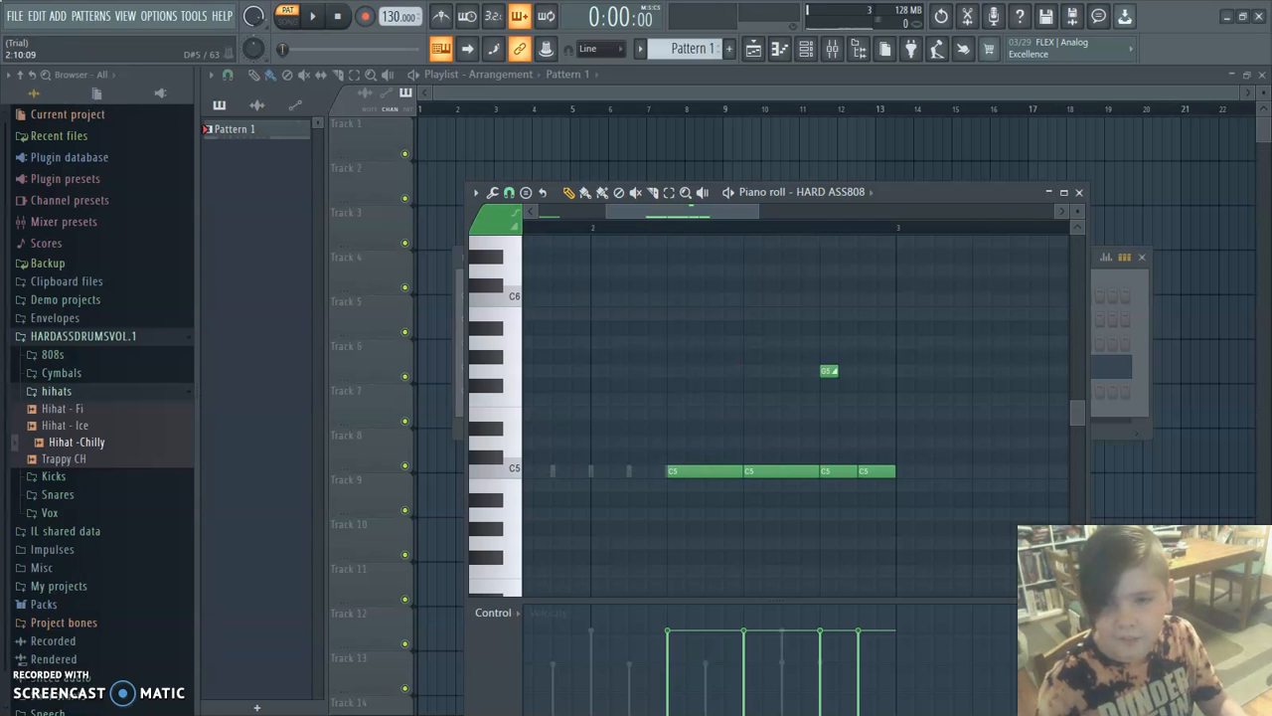
left_click_drag(826, 371, 846, 299)
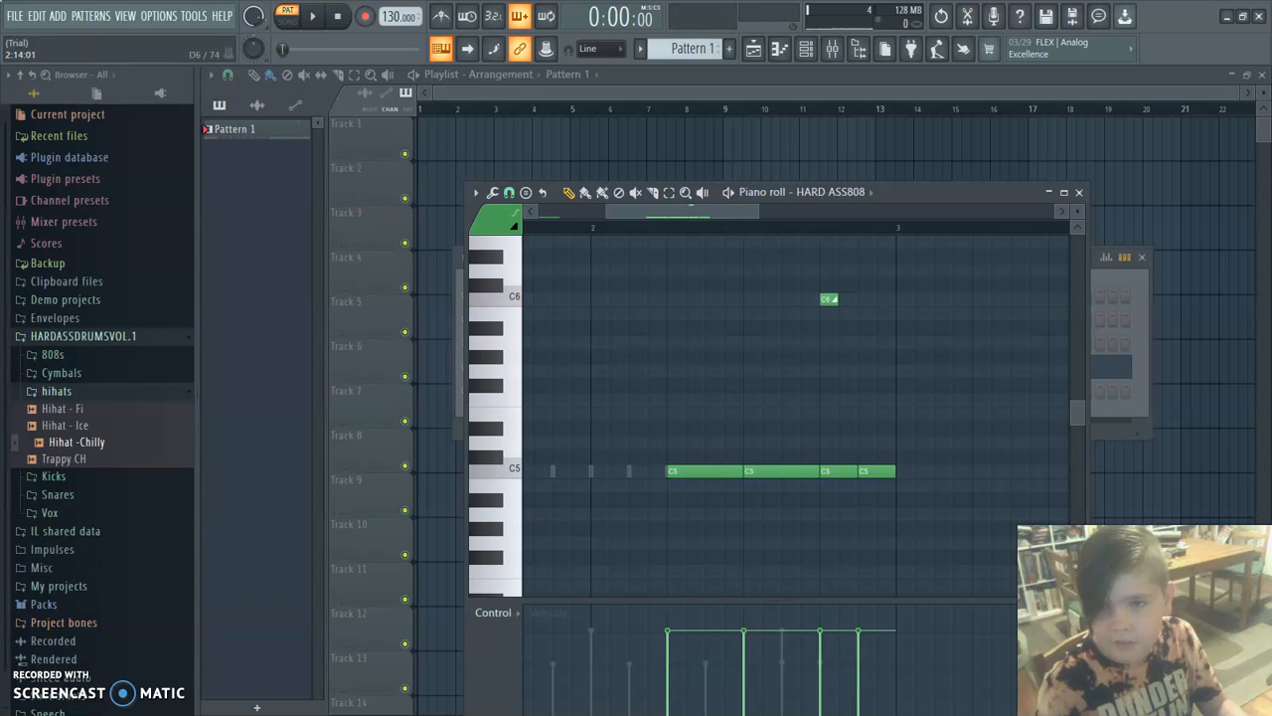
left_click(863, 299)
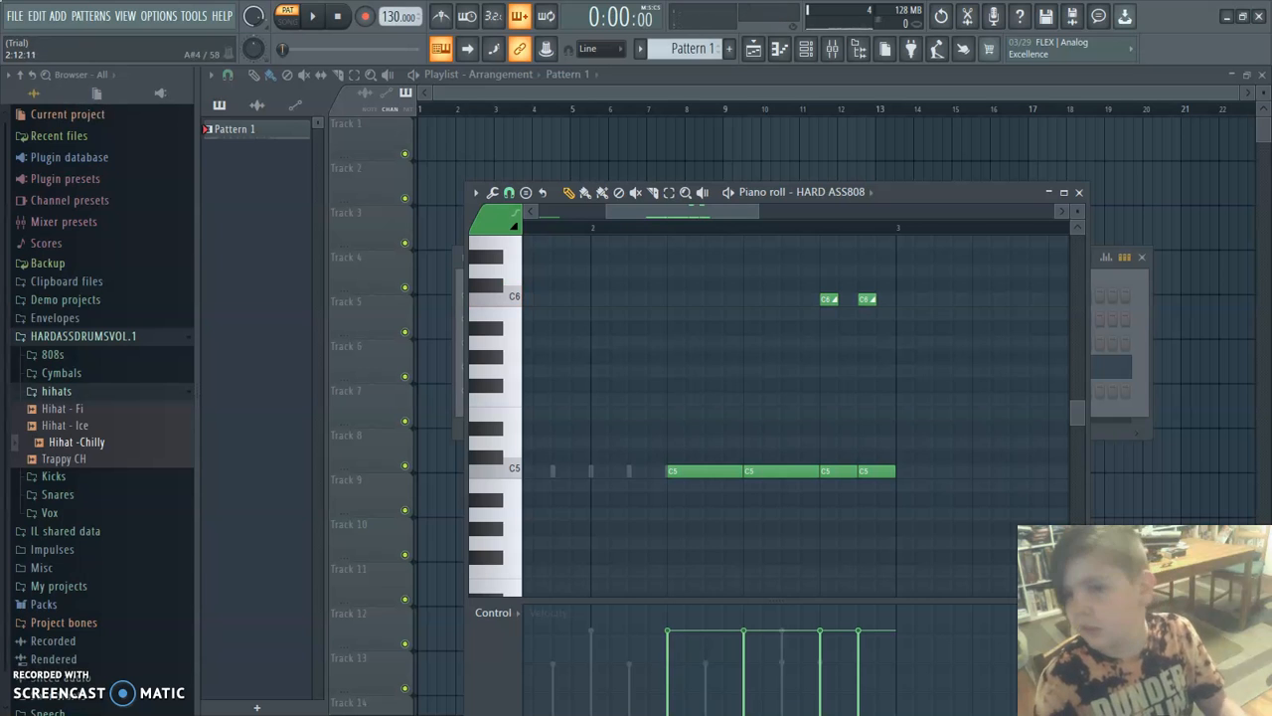
Play back the pattern and lengthen the first C6 slide note to two steps.
key("space")
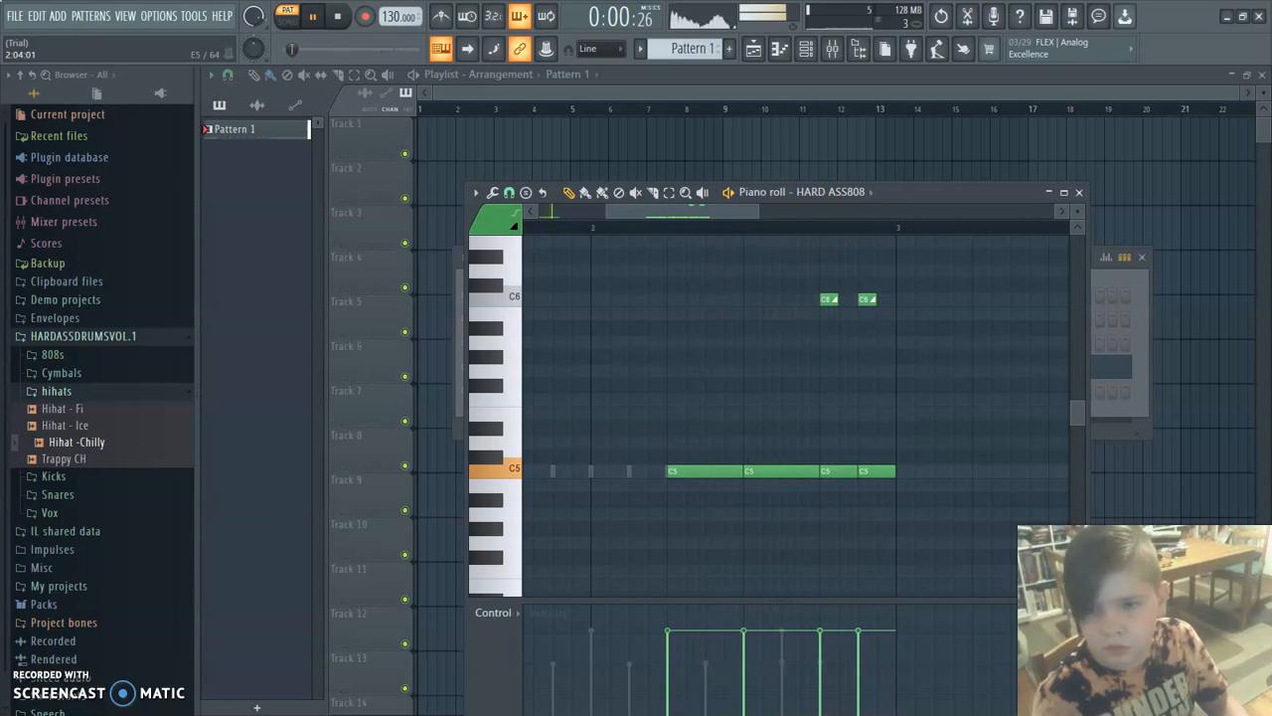
key("space")
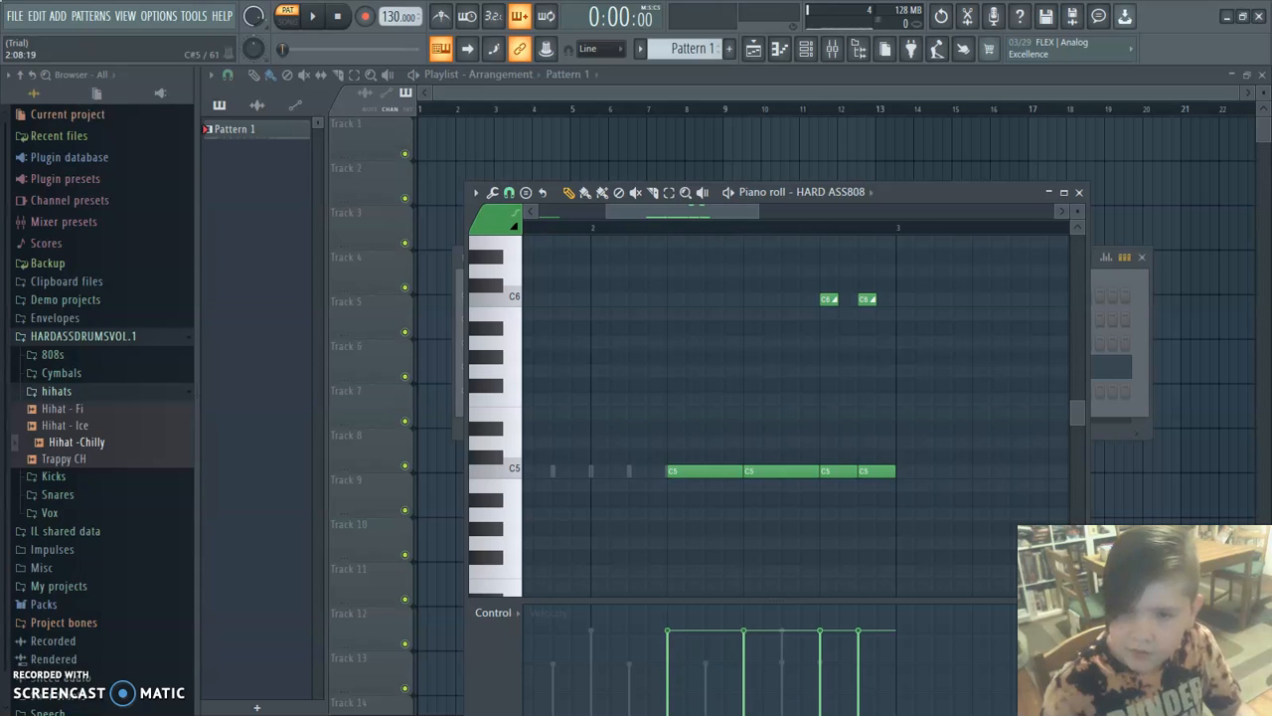
key("space")
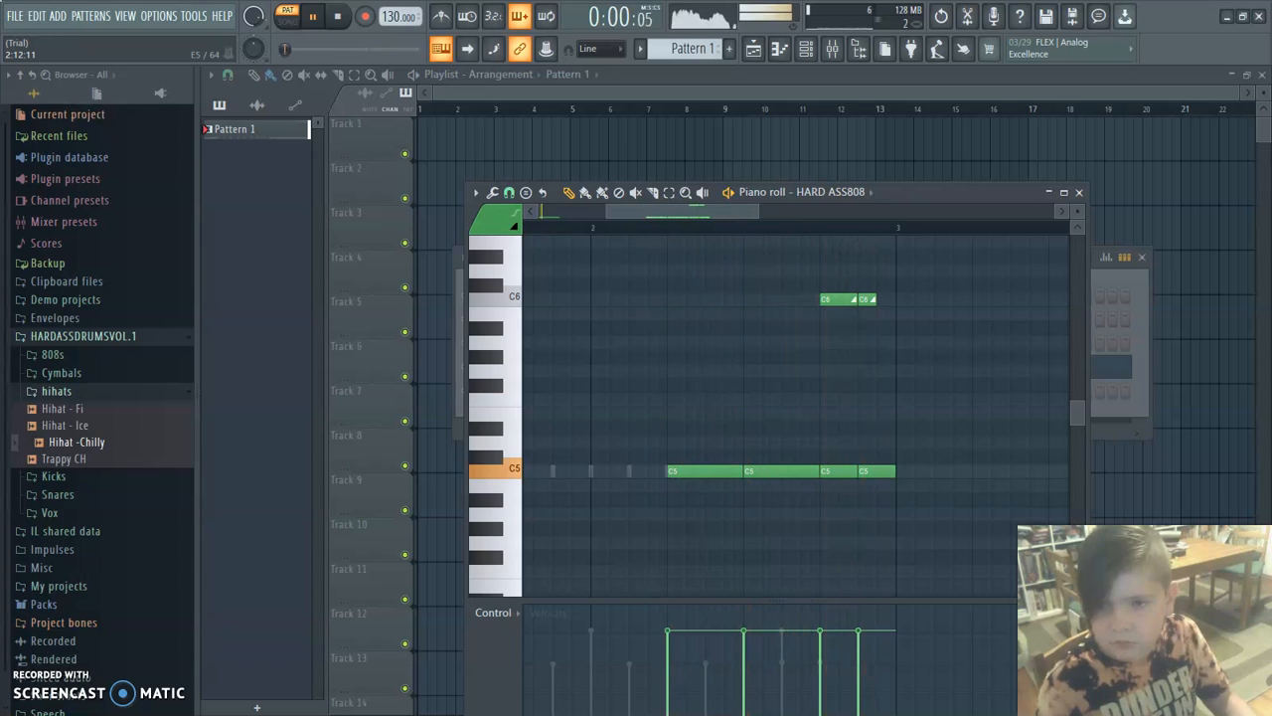
key("space")
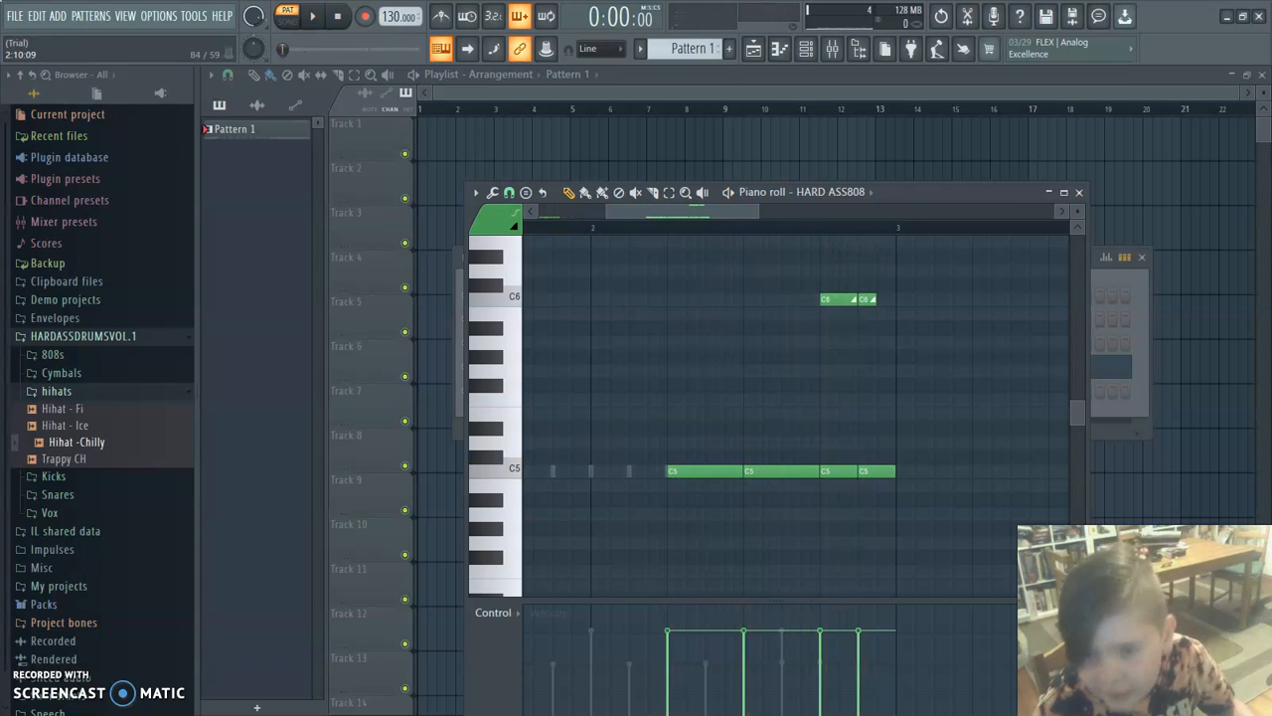
Raise the C5 note on step 5 of bar 2 to F5 and play back the pattern.
key("space")
left_click_drag(705, 471, 705, 400)
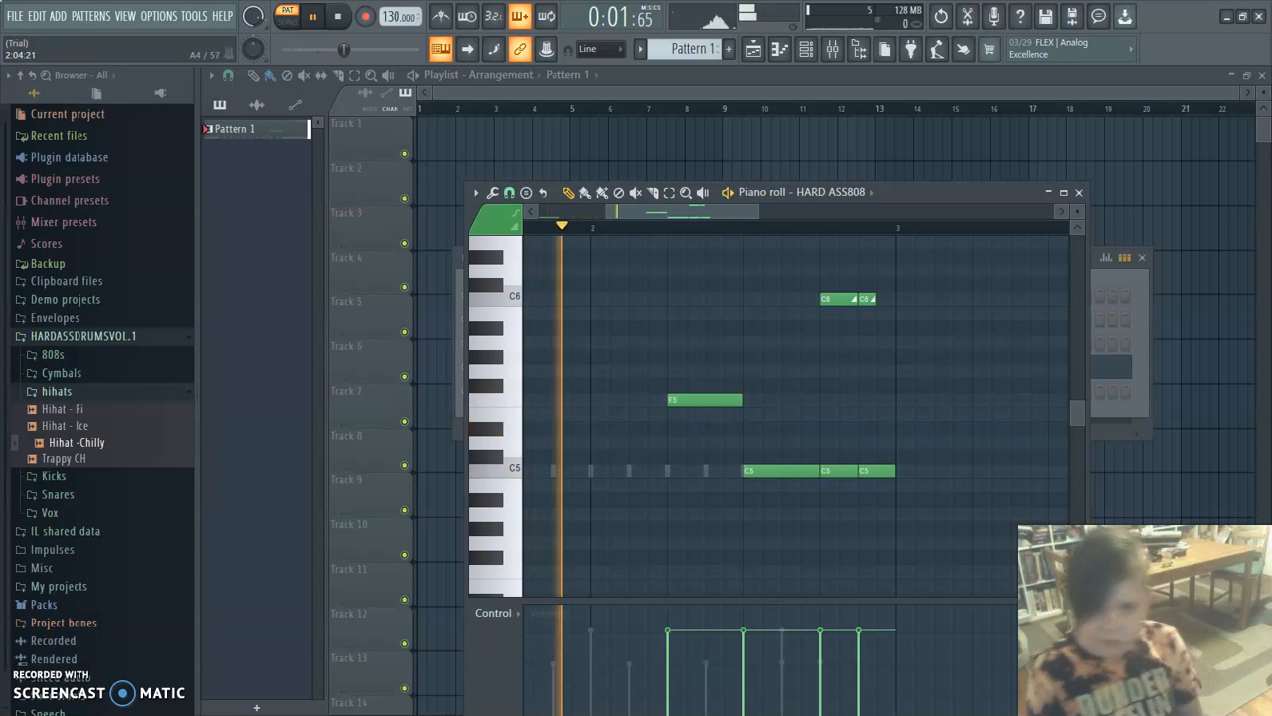
key("space")
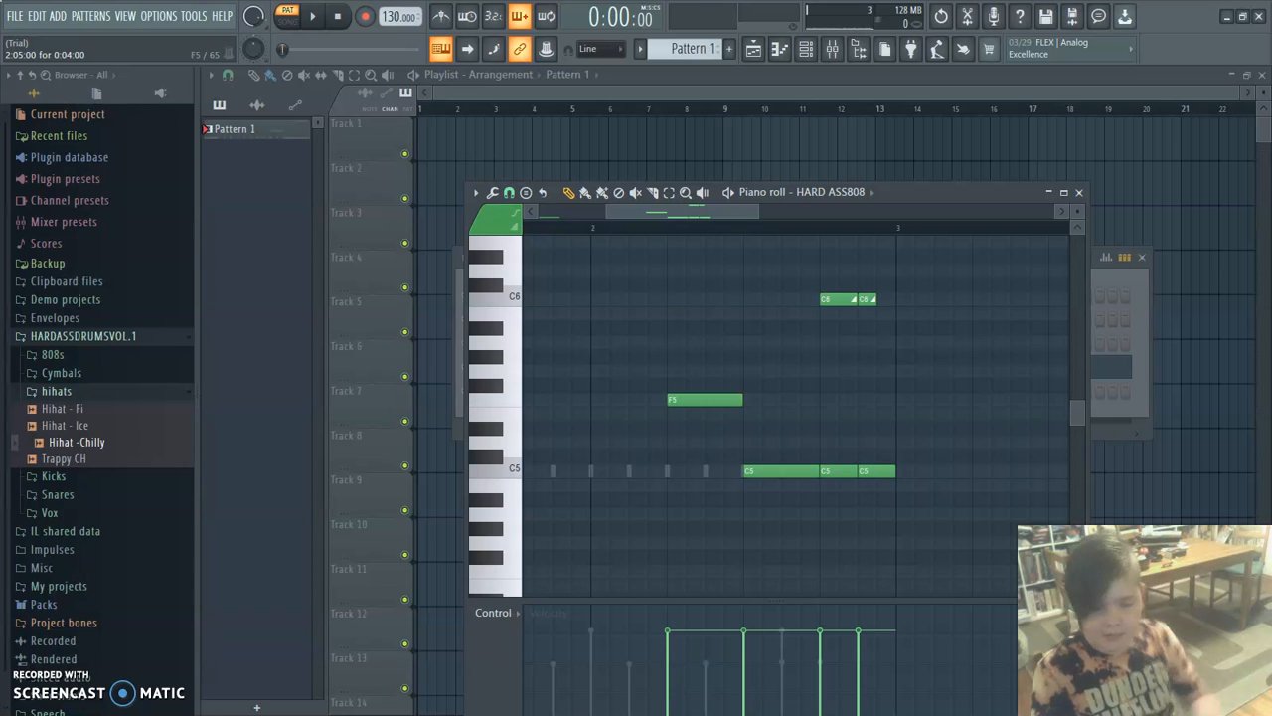
key("space")
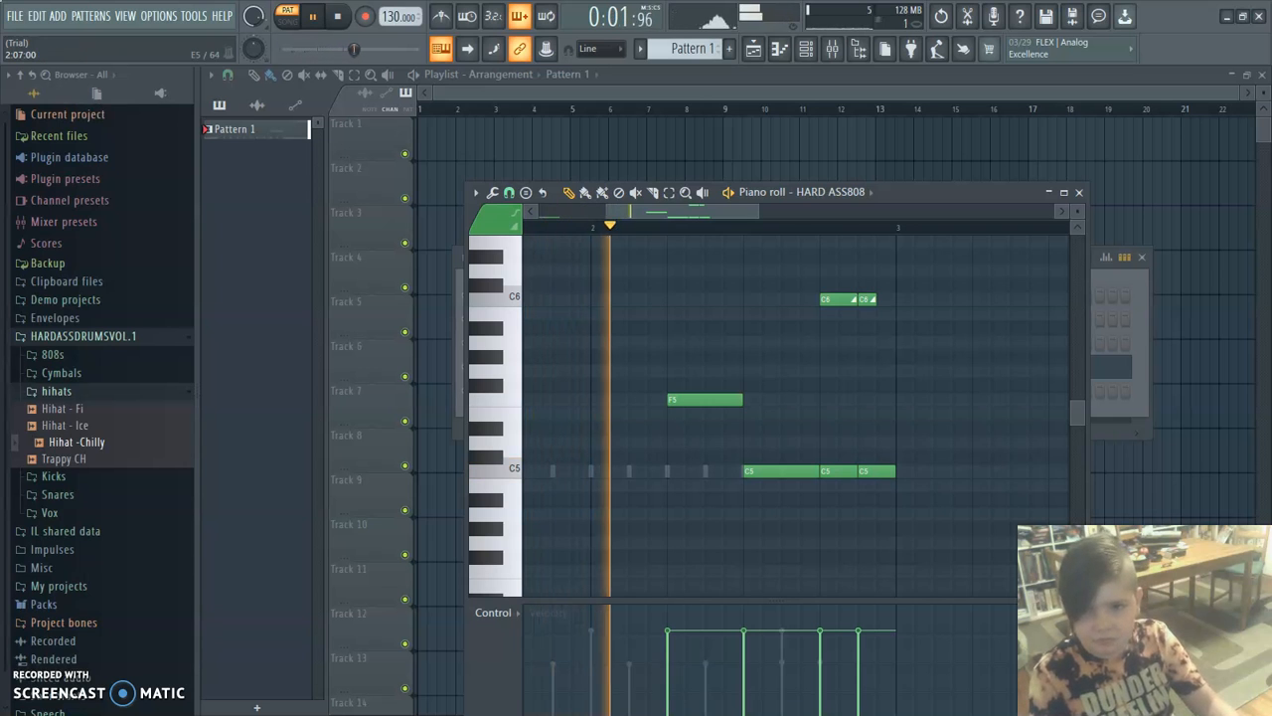
key("space")
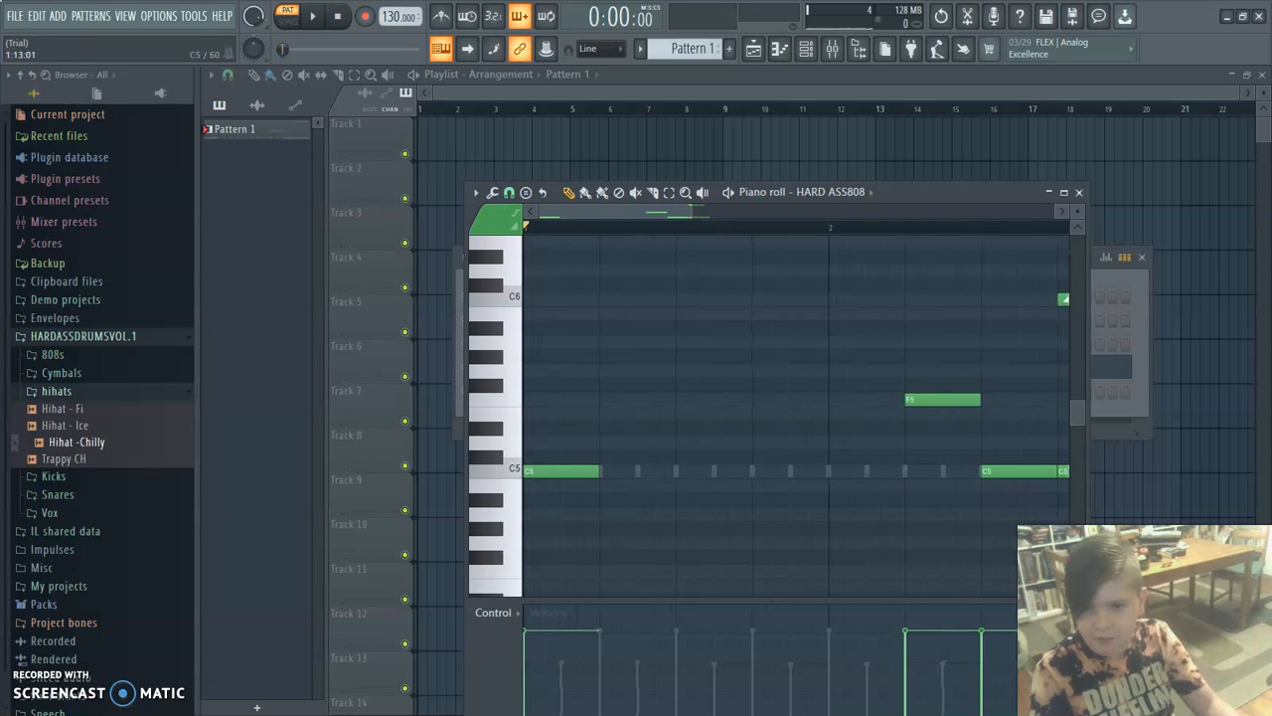
Add a four-step F5 note on step 13 of bar 1, lower the F5 note in bar 2 to D5, and play back.
left_click(756, 471)
left_click_drag(757, 471, 760, 400)
left_click_drag(910, 400, 910, 441)
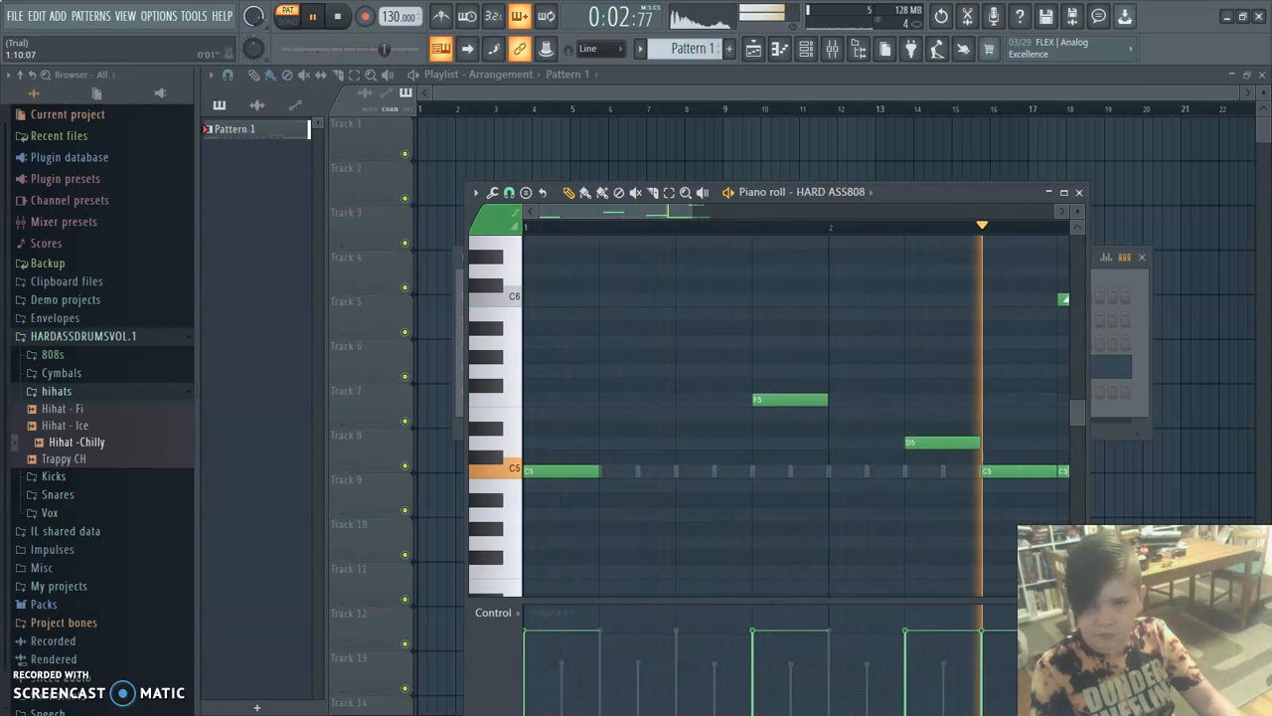
key("space")
Pan the notes on step 13 of bar 2 hard right and those on step 15 hard left, and play back the pattern.
left_click_drag(616, 211, 697, 211)
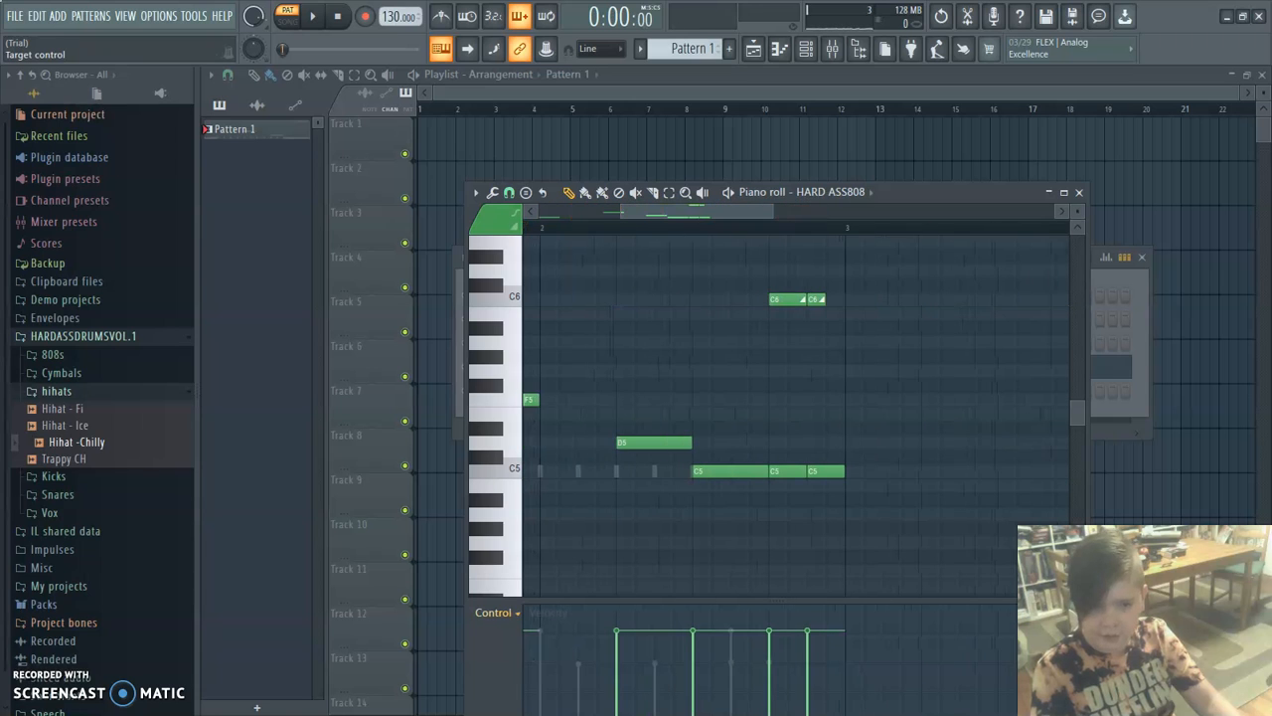
left_click(498, 613)
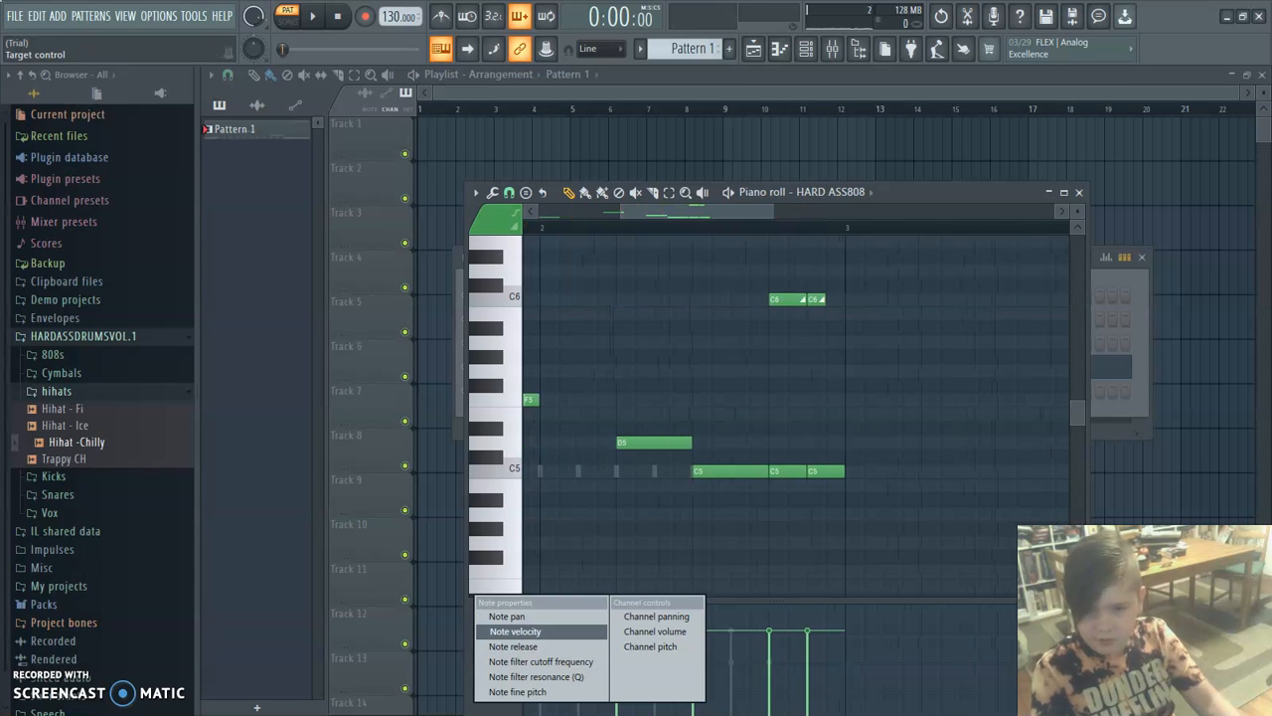
left_click(507, 617)
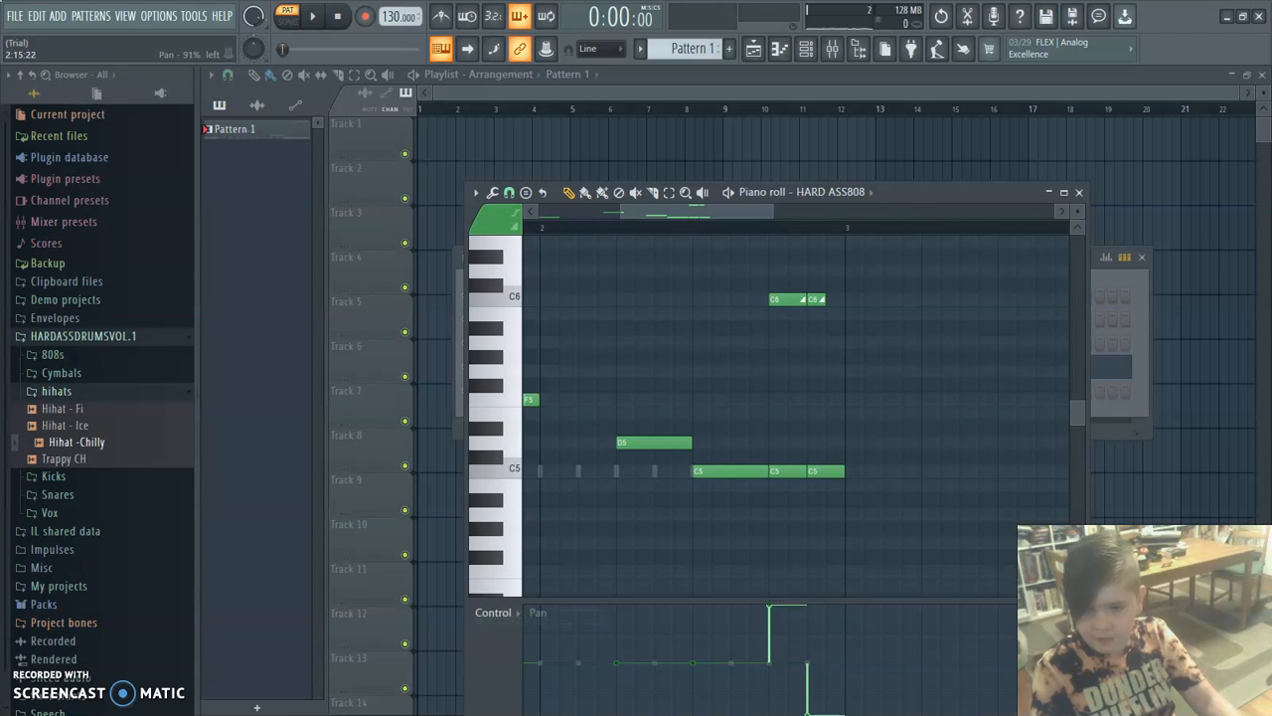
key("space")
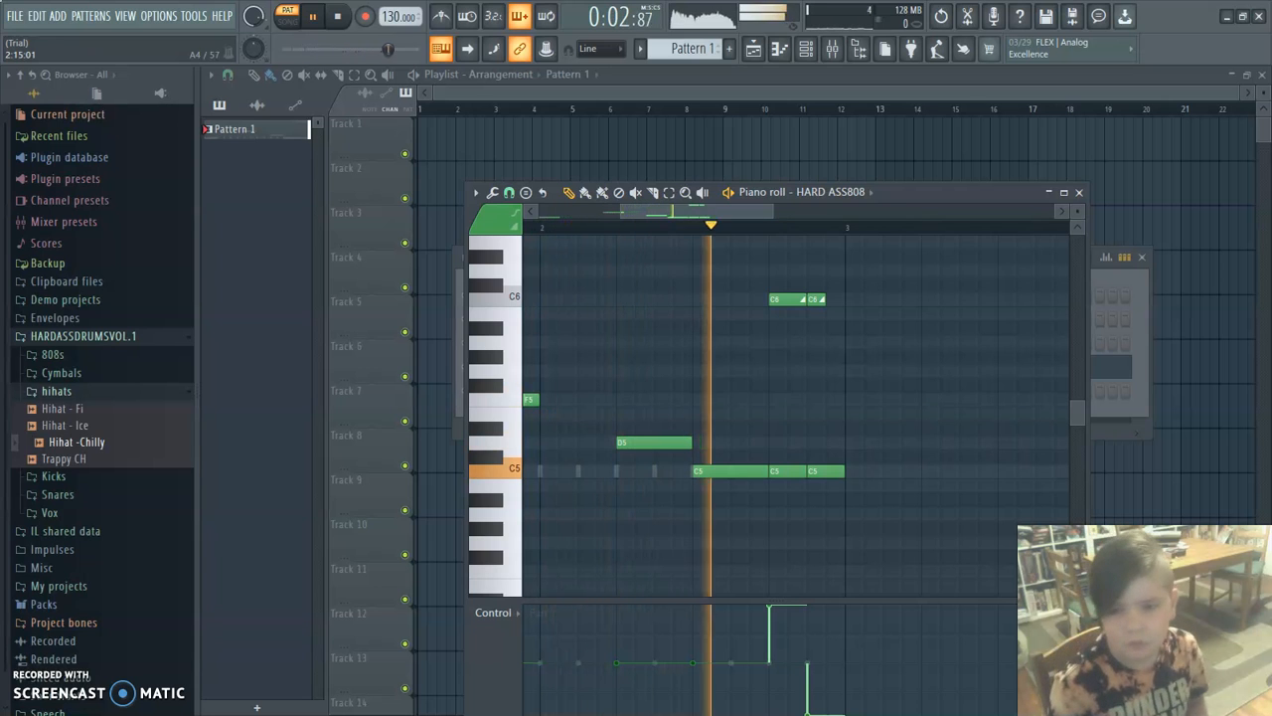
key("space")
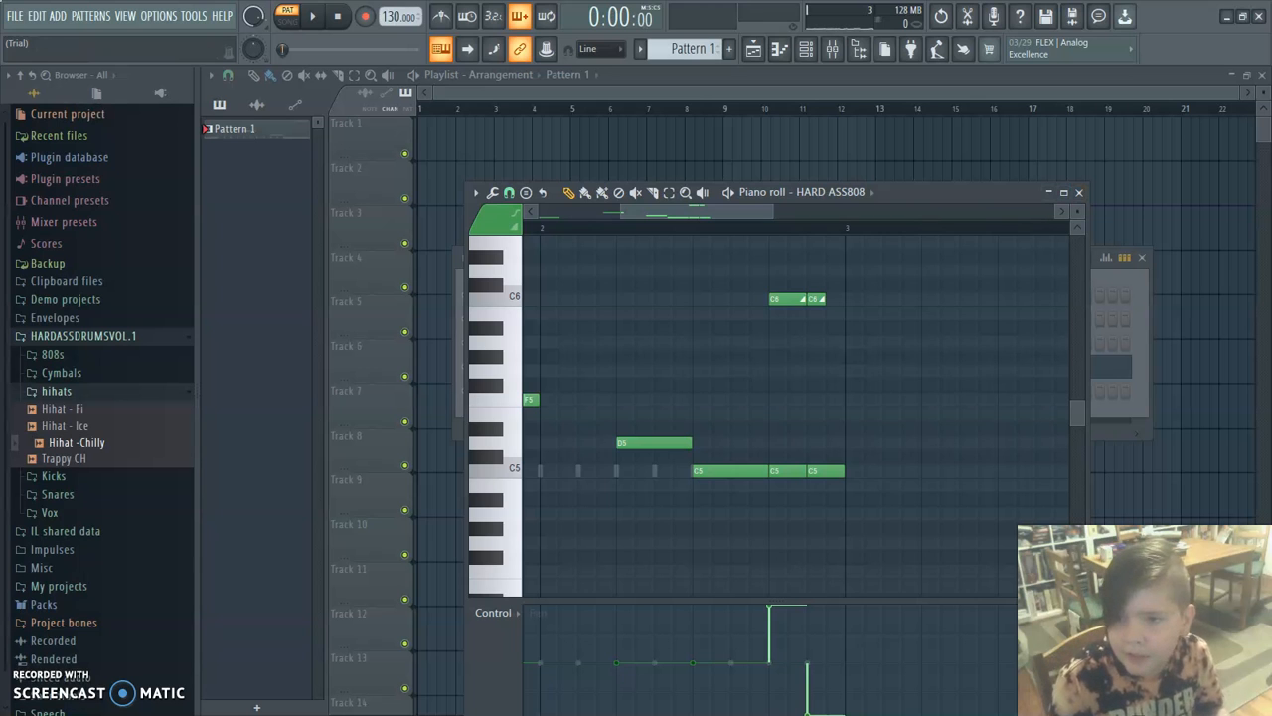
Minimize the 808 piano roll and play the full pattern with the channel rack in view.
left_click(1048, 192)
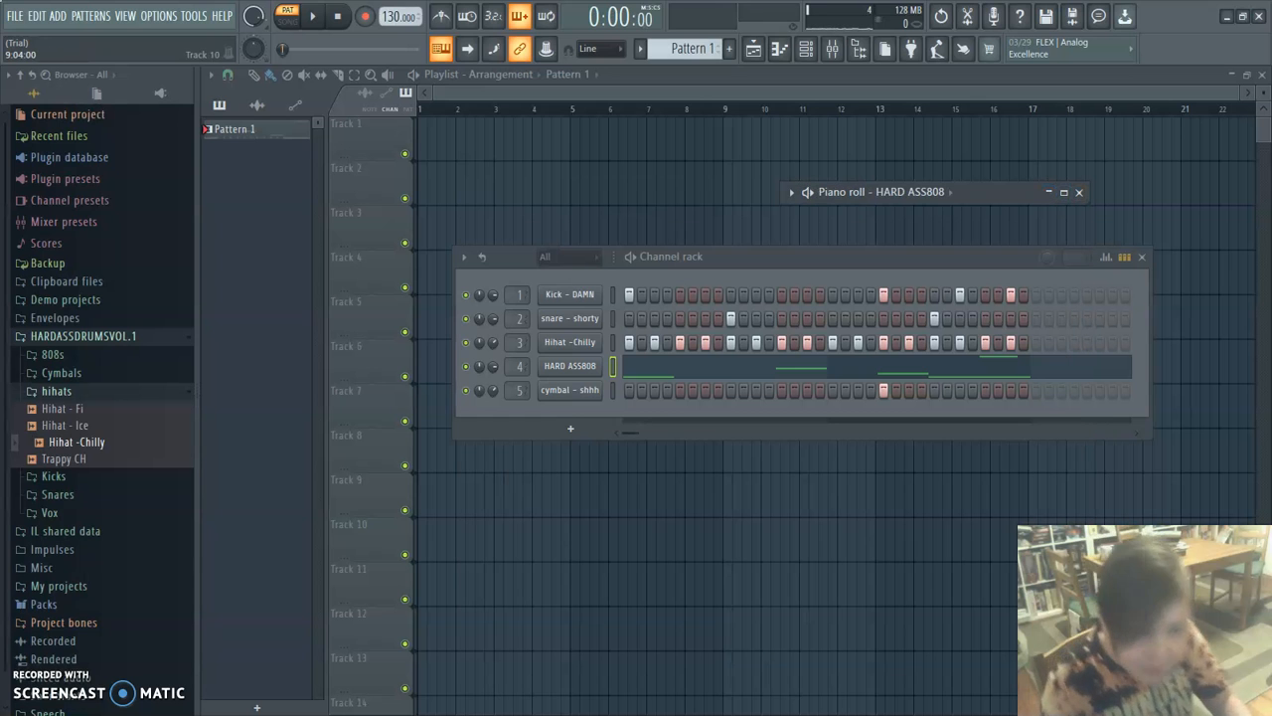
key("space")
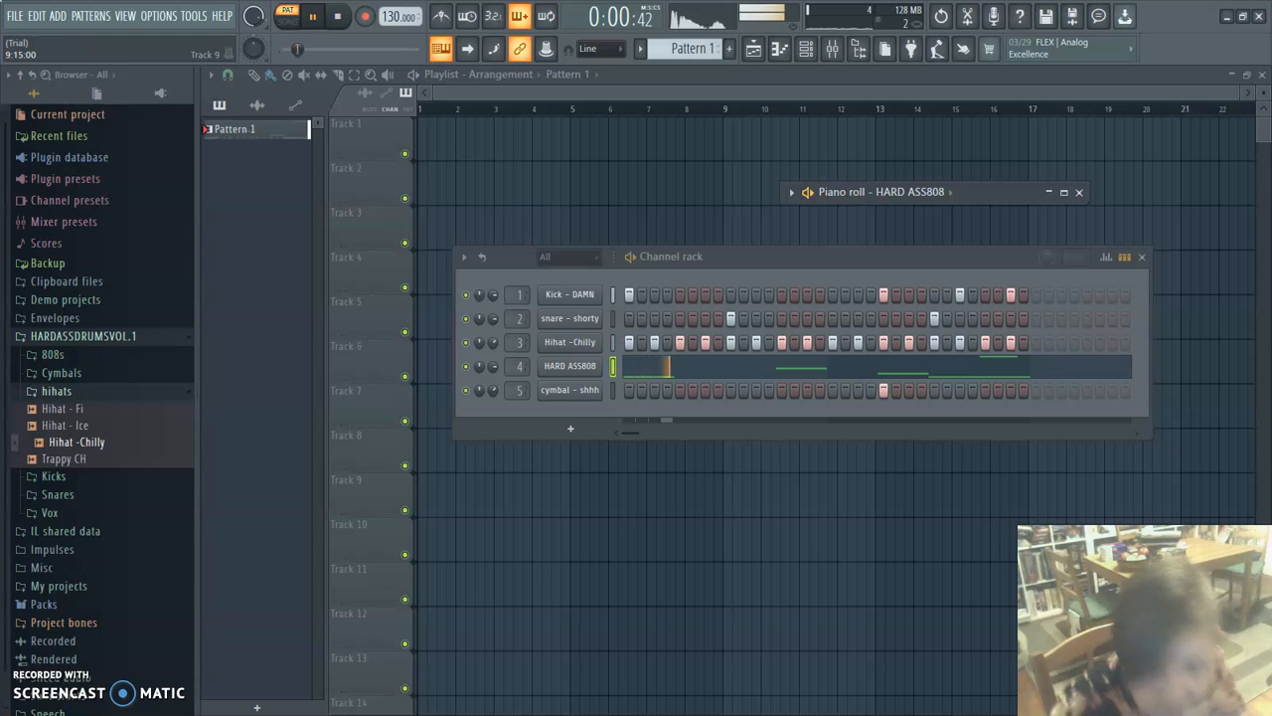